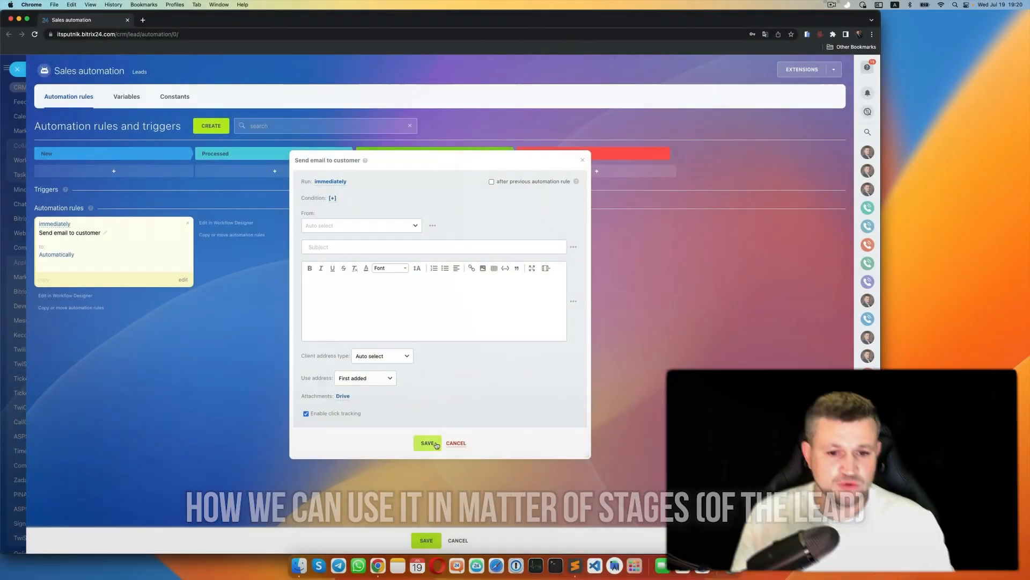
- Save the immediate Send email to customer rule on New, then save the automation rules
click(436, 444)
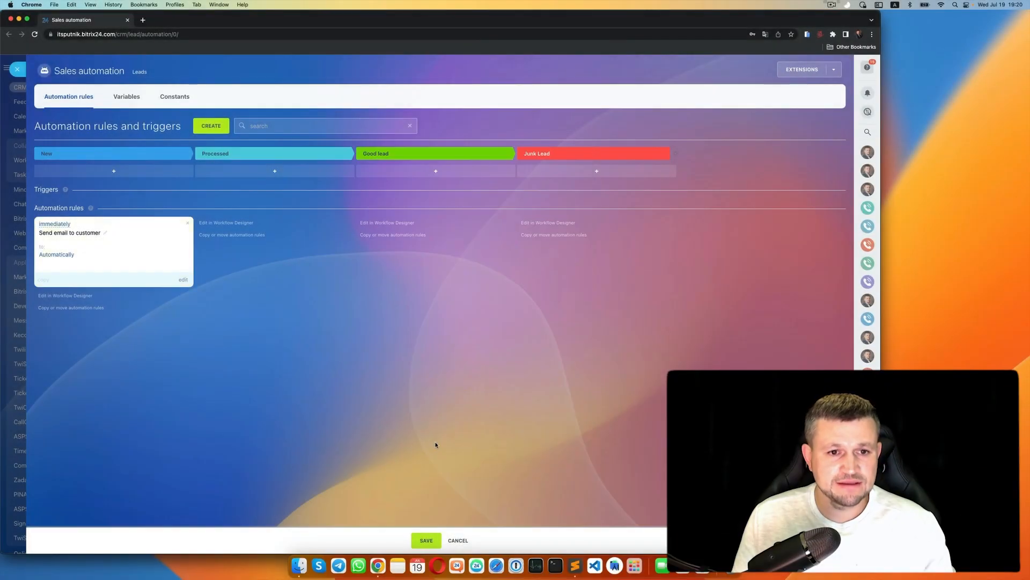
click(425, 540)
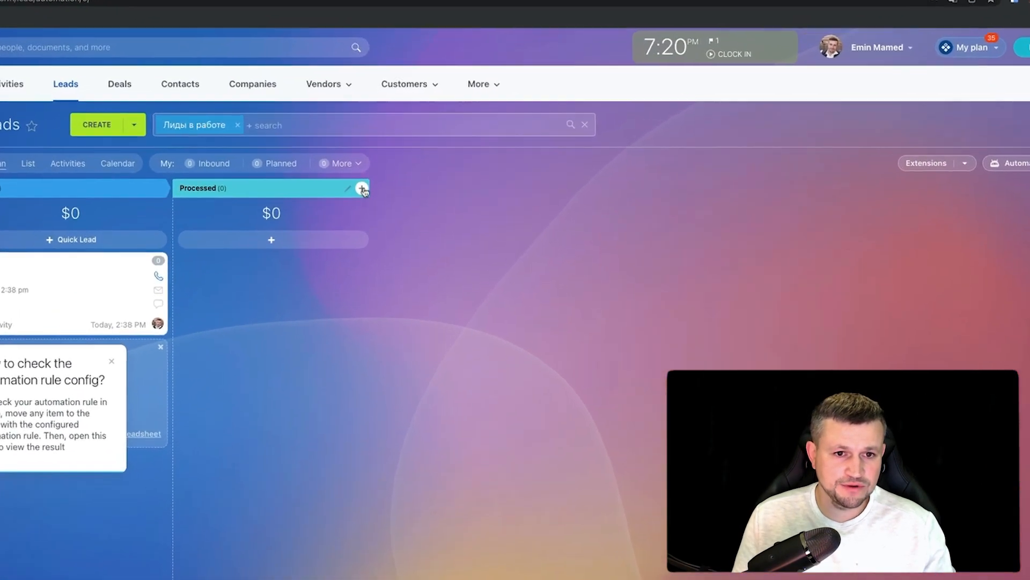
- Add a 'Send email to client' stage after Processed and move lead test1 into Processed
click(363, 189)
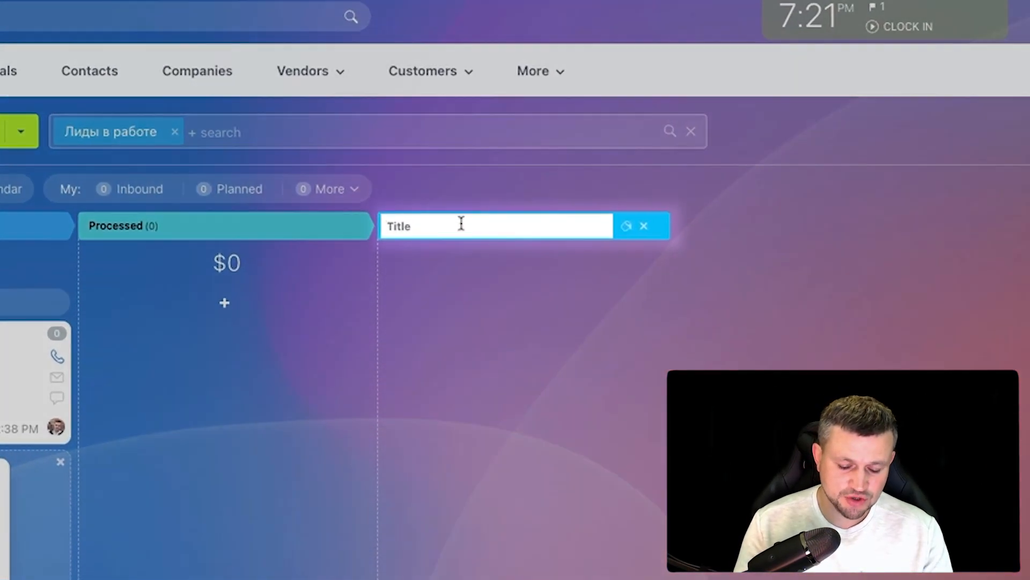
text(Send)
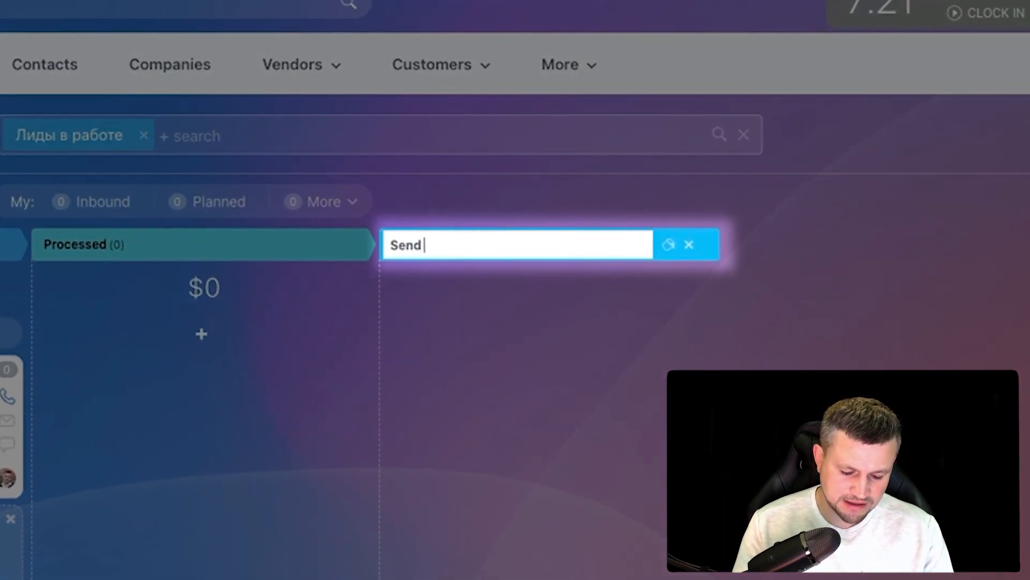
text( email to custom)
key(BackSpace)
key(BackSpace)
key(BackSpace)
key(BackSpace)
key(BackSpace)
text(lient)
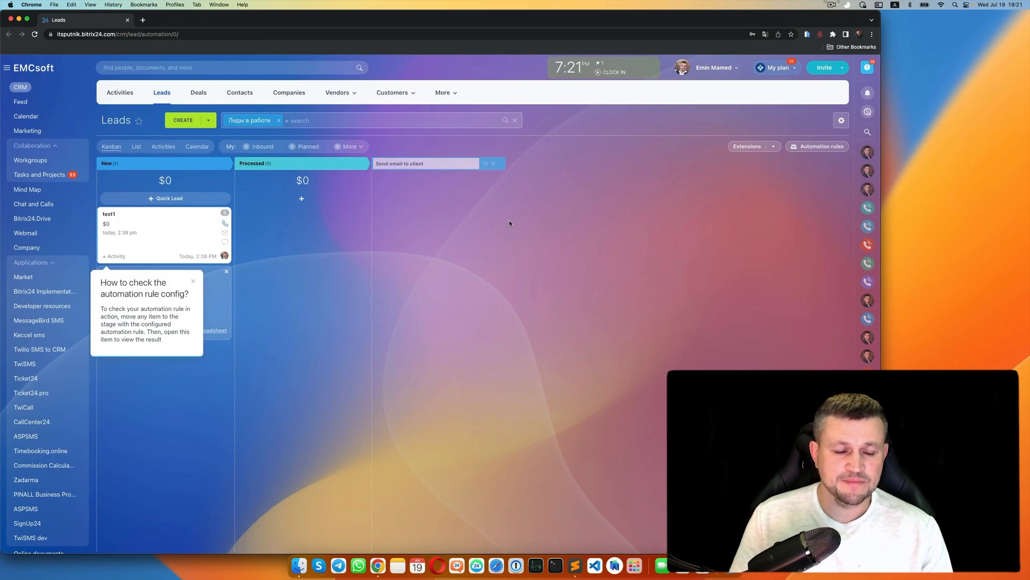
click(193, 282)
drag(170, 243, 308, 241)
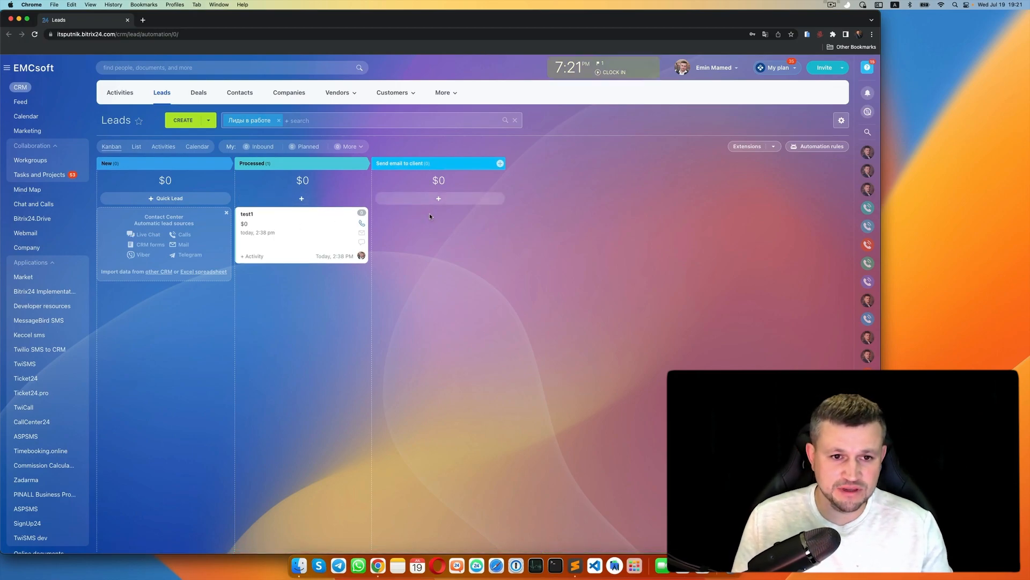
- Move the Send email to customer rule onto Send email to client, reviewing its run options unchanged
click(817, 146)
drag(123, 254, 446, 290)
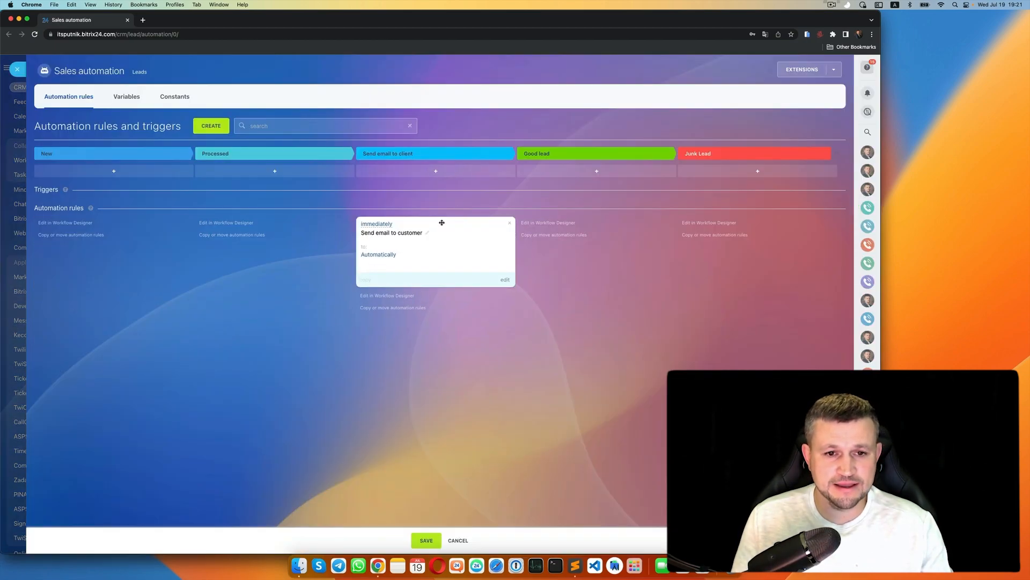
click(506, 280)
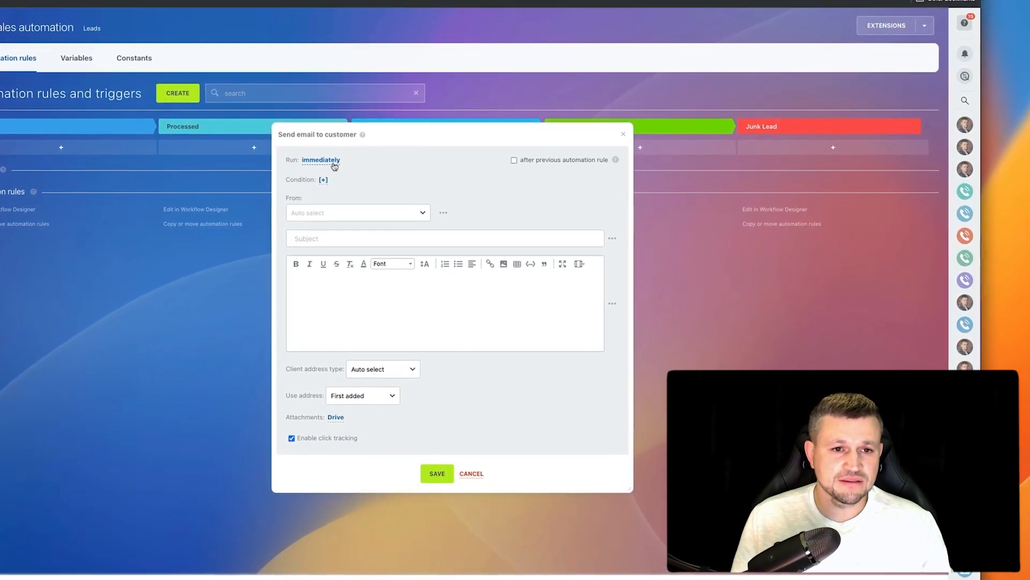
click(335, 167)
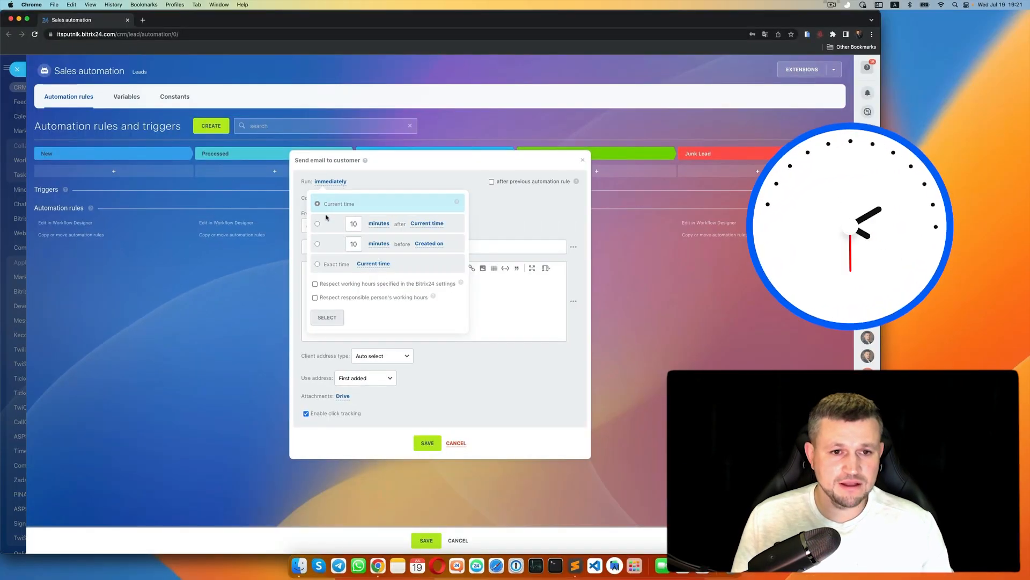
click(378, 224)
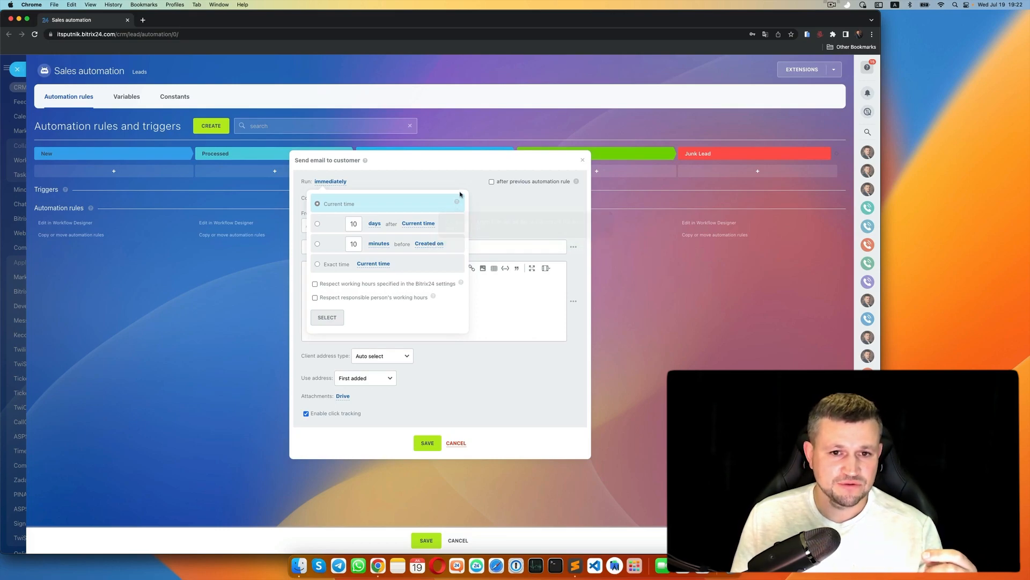
click(327, 317)
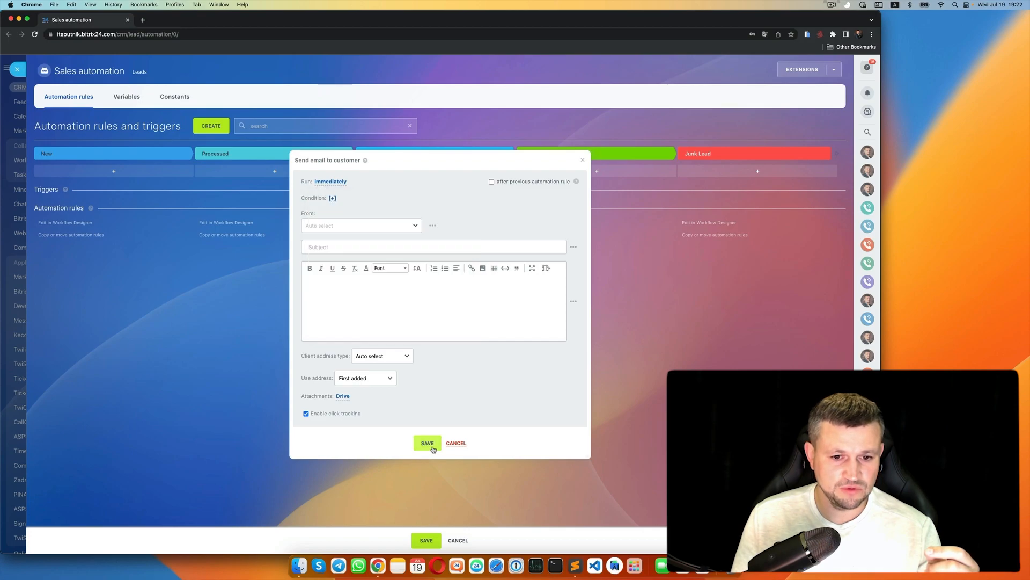
- Save the rule and the automation rules, then open the test1 lead
click(427, 443)
click(426, 540)
click(255, 215)
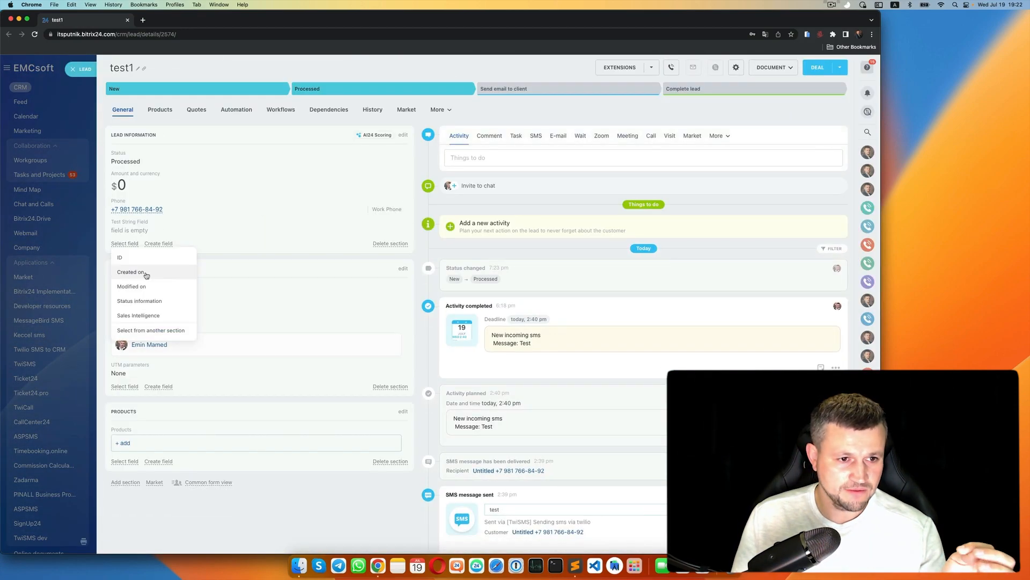
- Add the Created on field to test1's information and go back to automation rules
click(131, 272)
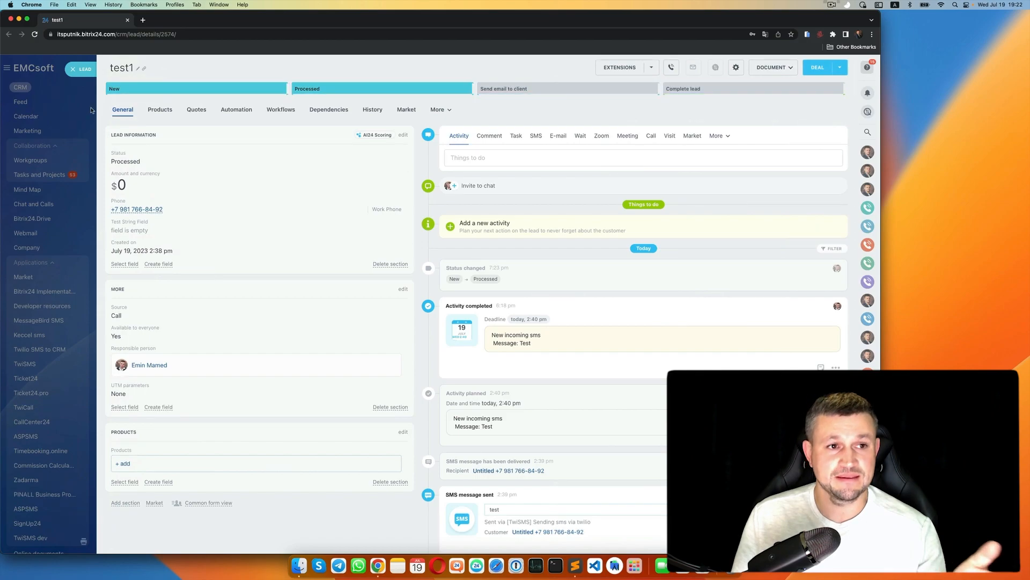
click(88, 71)
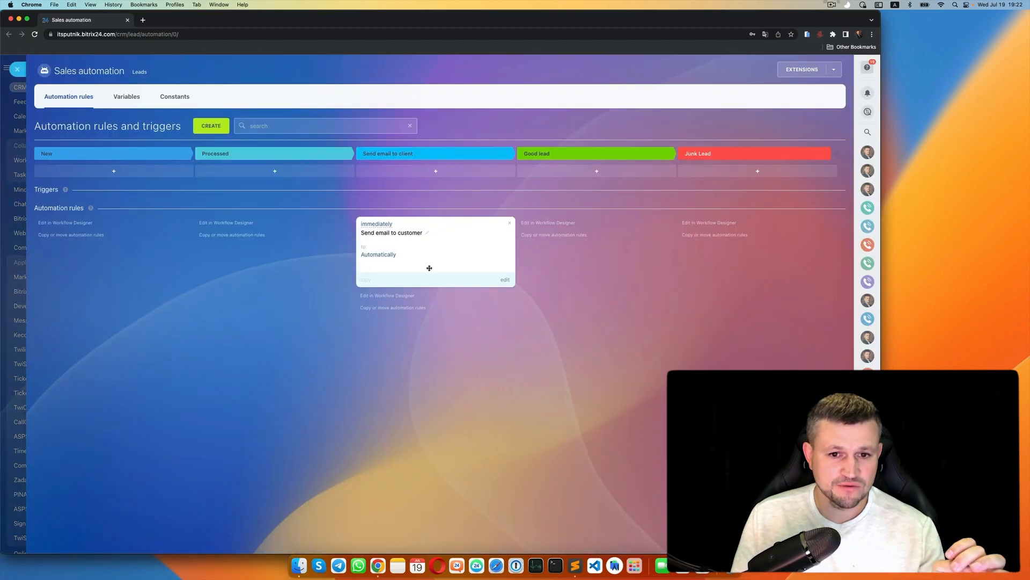
- Open the Send email to customer rule, try hours delay and exact-time options, then keep Current time
click(505, 280)
click(330, 178)
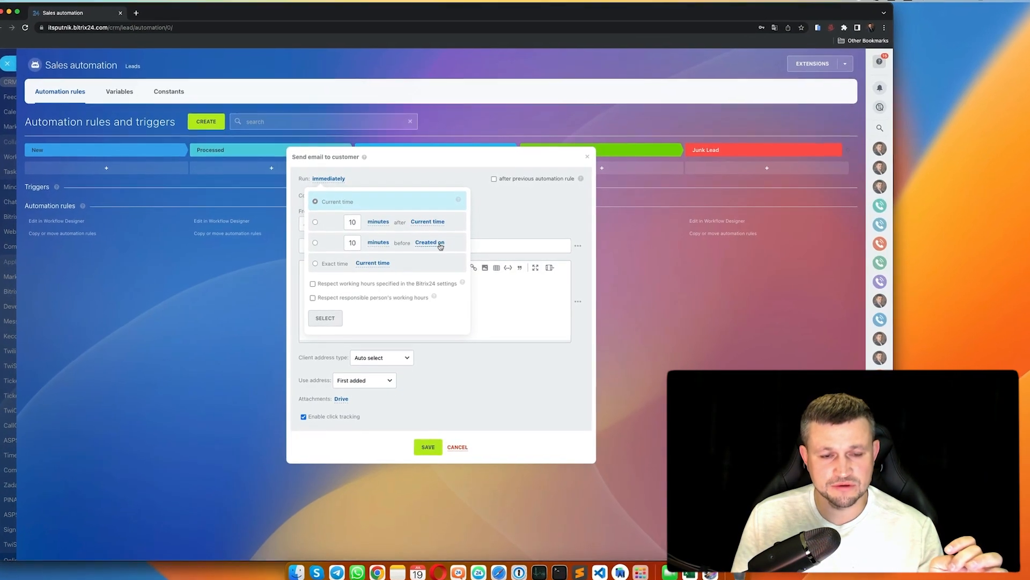
click(315, 243)
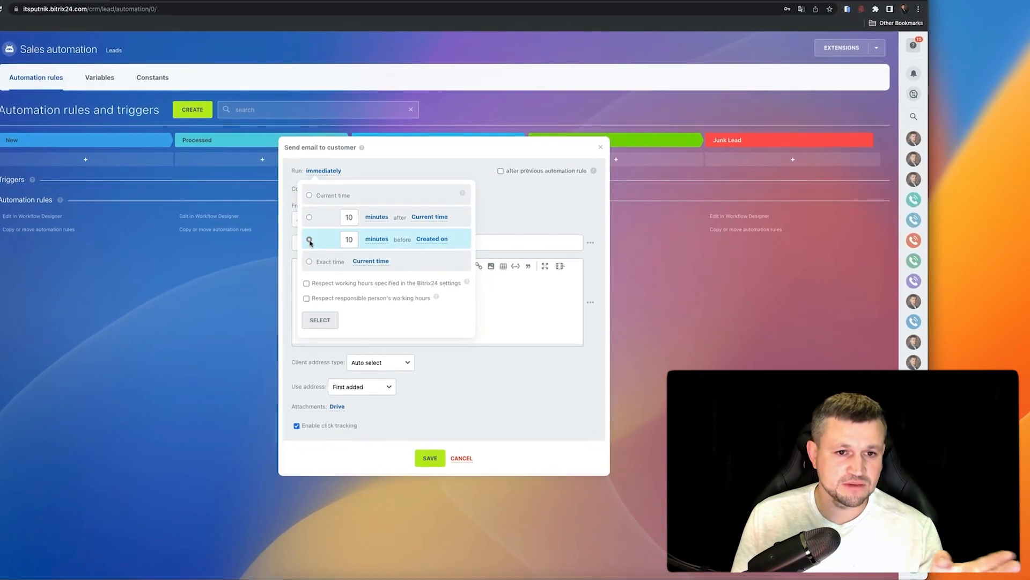
click(376, 240)
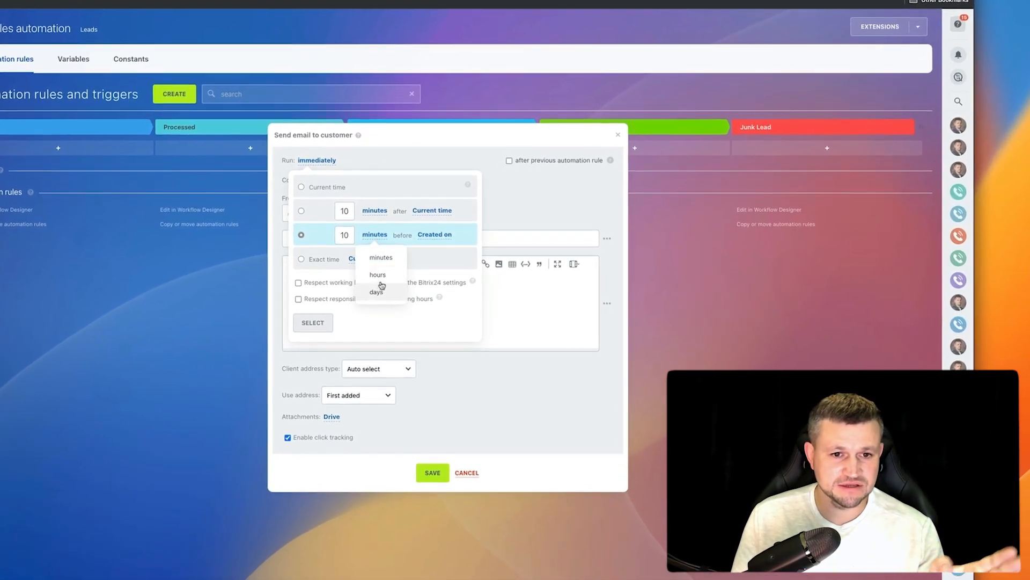
click(377, 275)
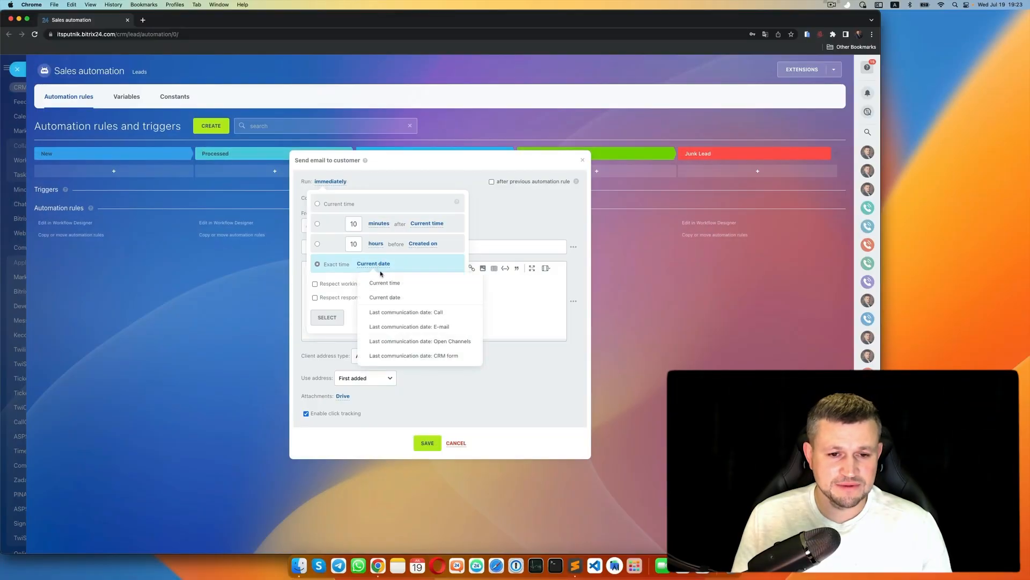
click(412, 316)
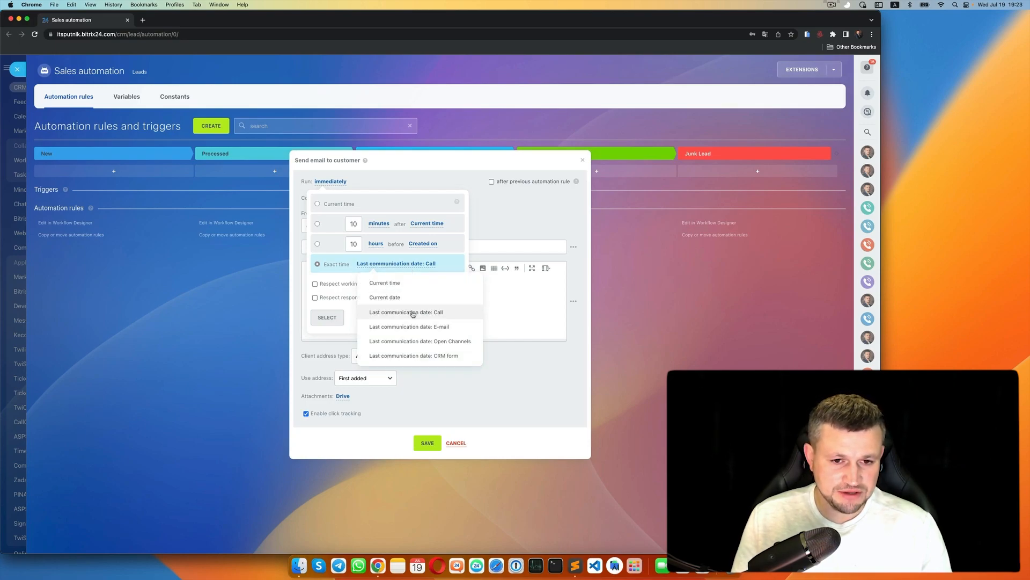
click(419, 342)
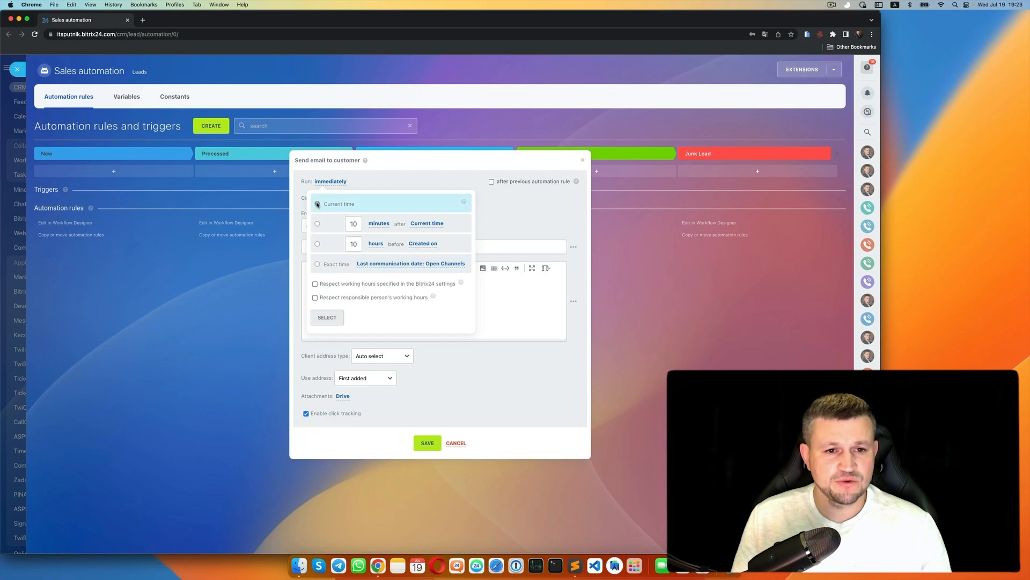
click(327, 320)
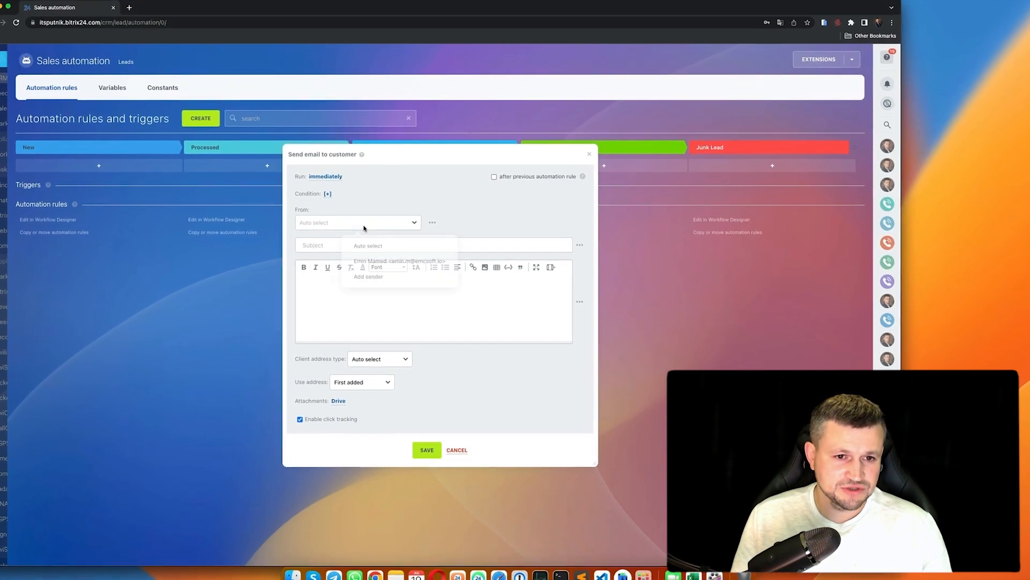
click(367, 226)
click(358, 197)
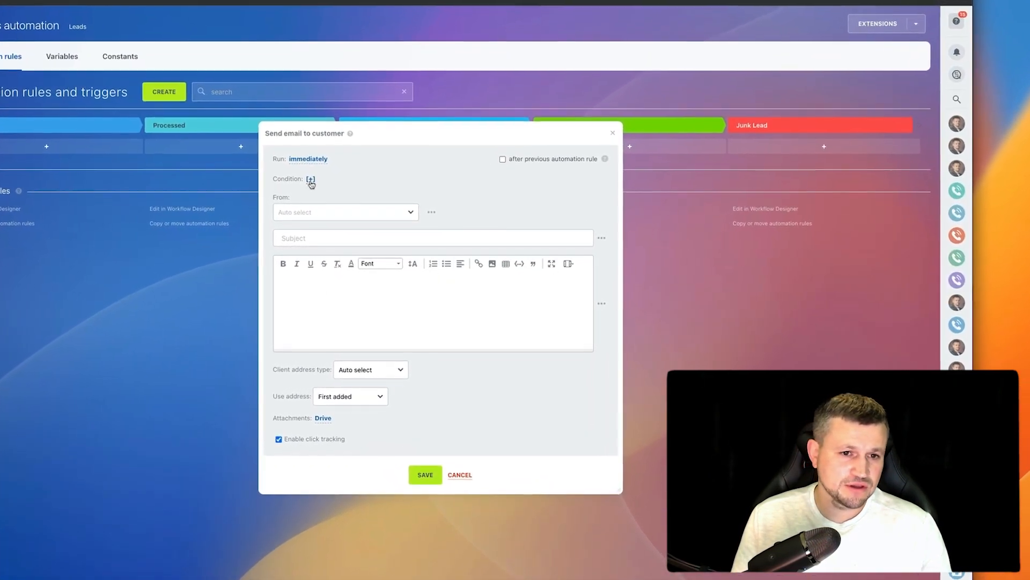
- Try adding a condition, then set the sender to the user's own mailbox
click(320, 187)
click(302, 177)
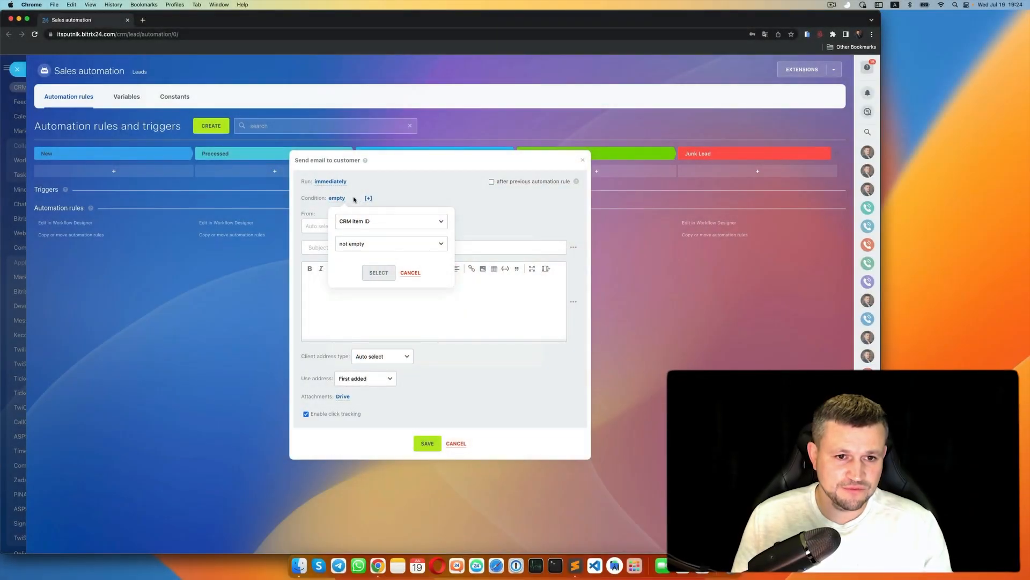
click(353, 200)
click(347, 228)
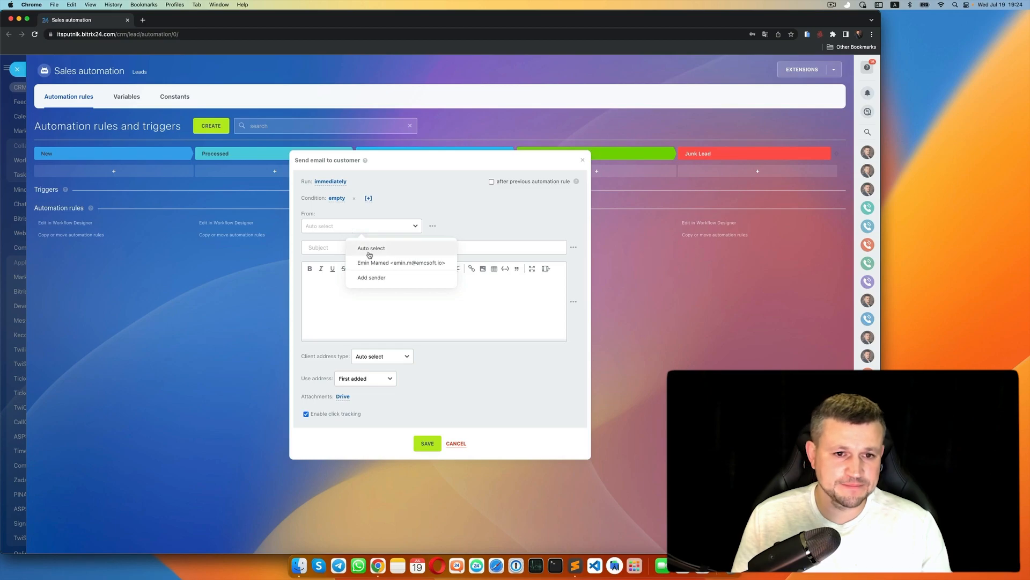
click(389, 263)
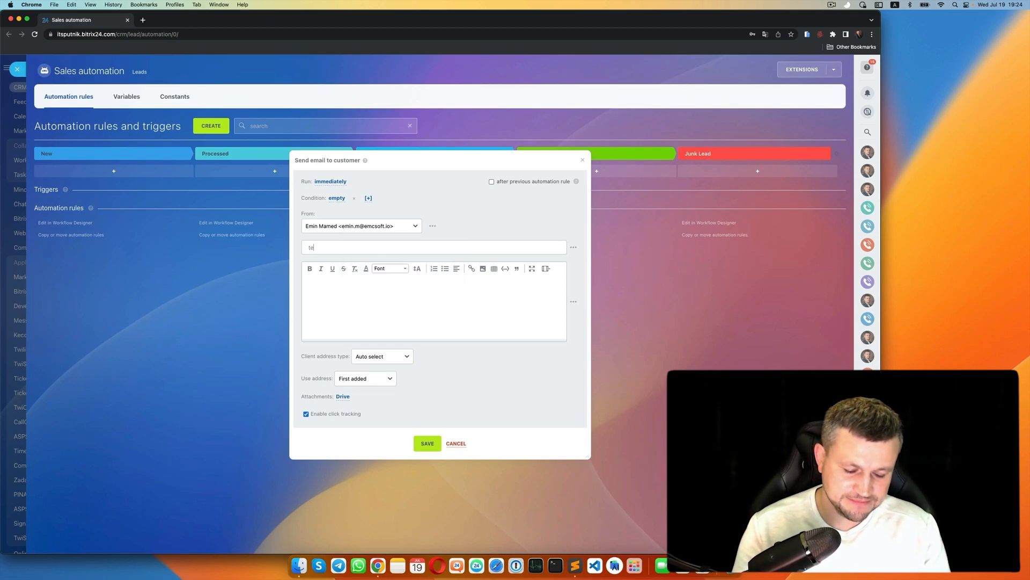
- Enter subject 'test' and body 'test body', then save the rule and automation rules
click(575, 248)
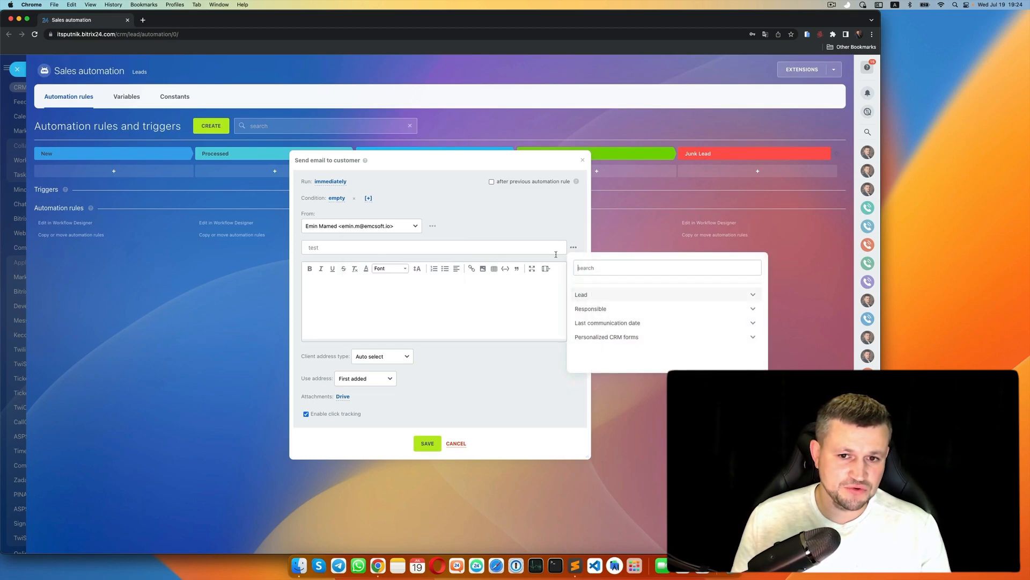
scroll(622, 340, down, 1)
click(624, 322)
click(440, 295)
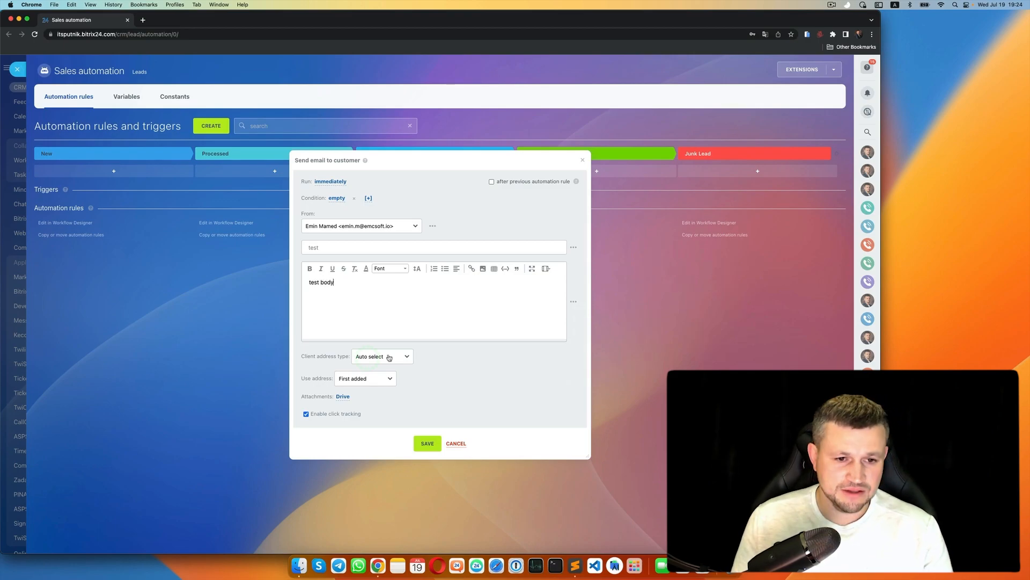
click(427, 443)
click(431, 540)
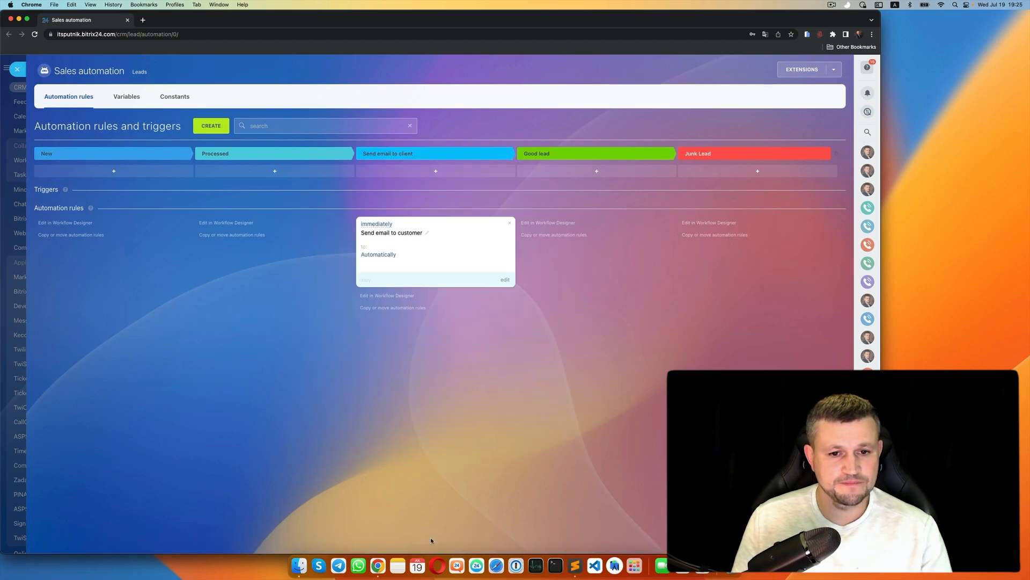
- Save a work e-mail address on lead test1 and drag it into Send email to client
click(247, 213)
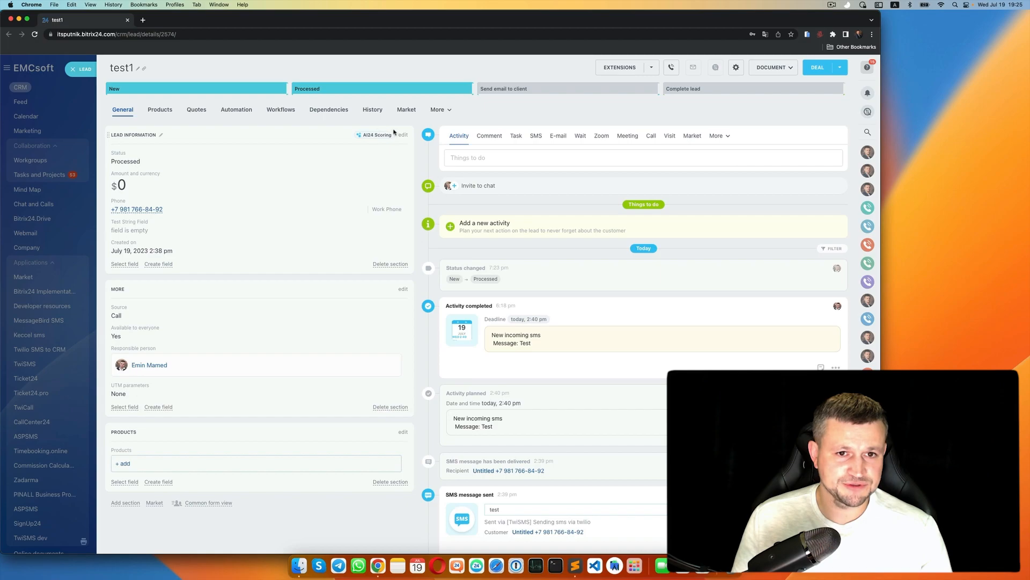
click(402, 135)
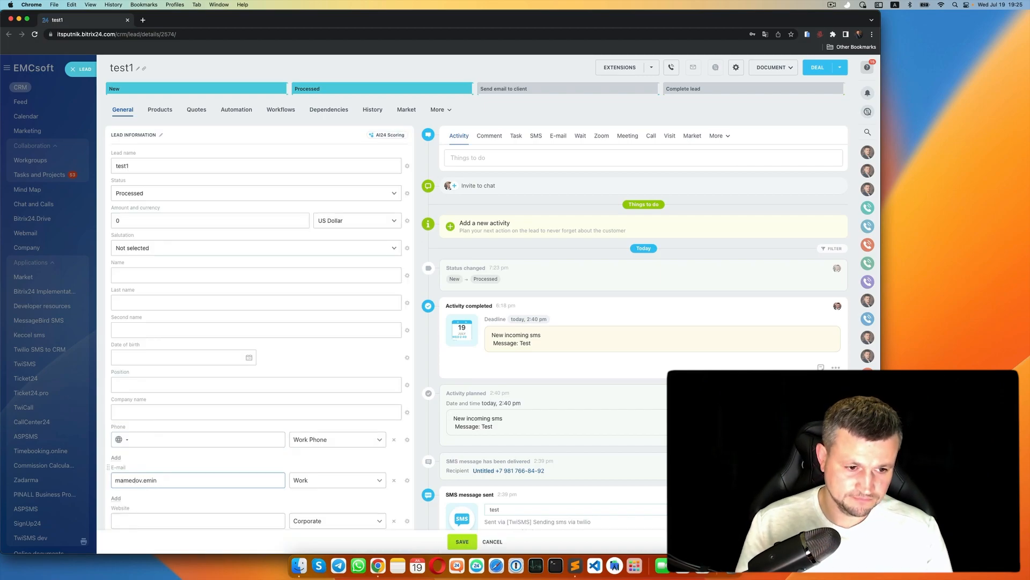
click(462, 541)
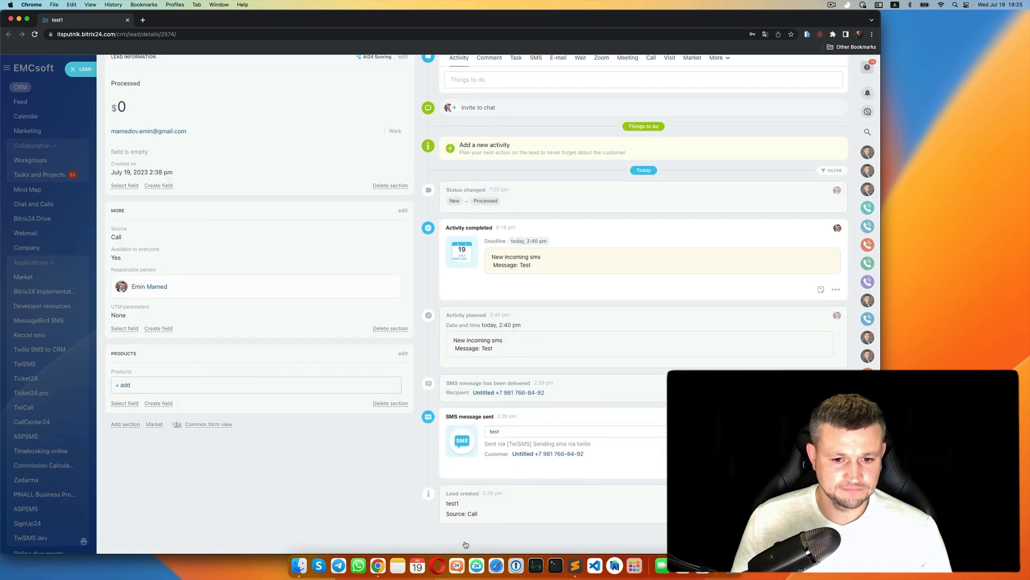
click(80, 70)
drag(294, 223, 387, 220)
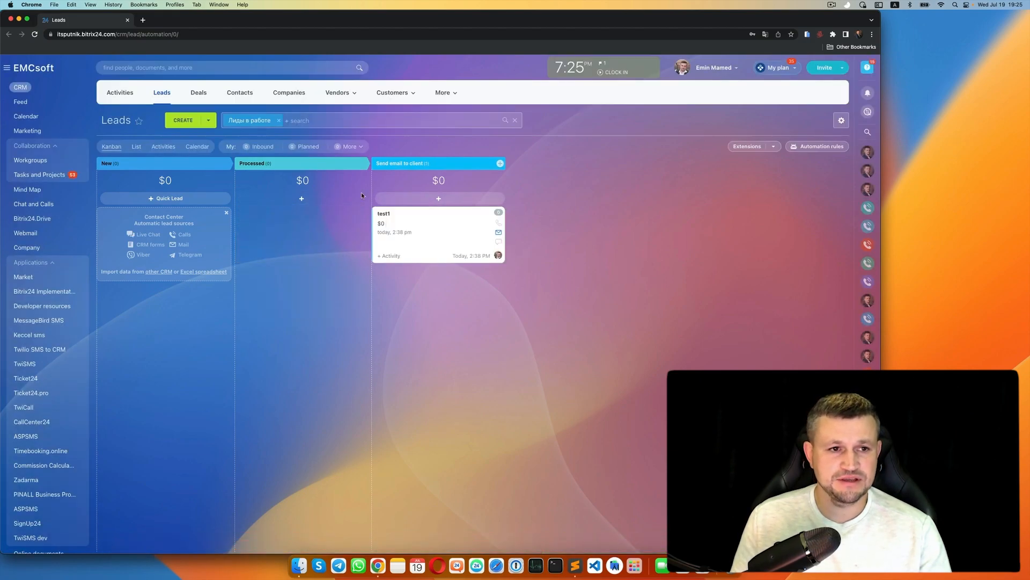
- Check test1's timeline for the outgoing 'test' e-mail, then close the lead
click(383, 214)
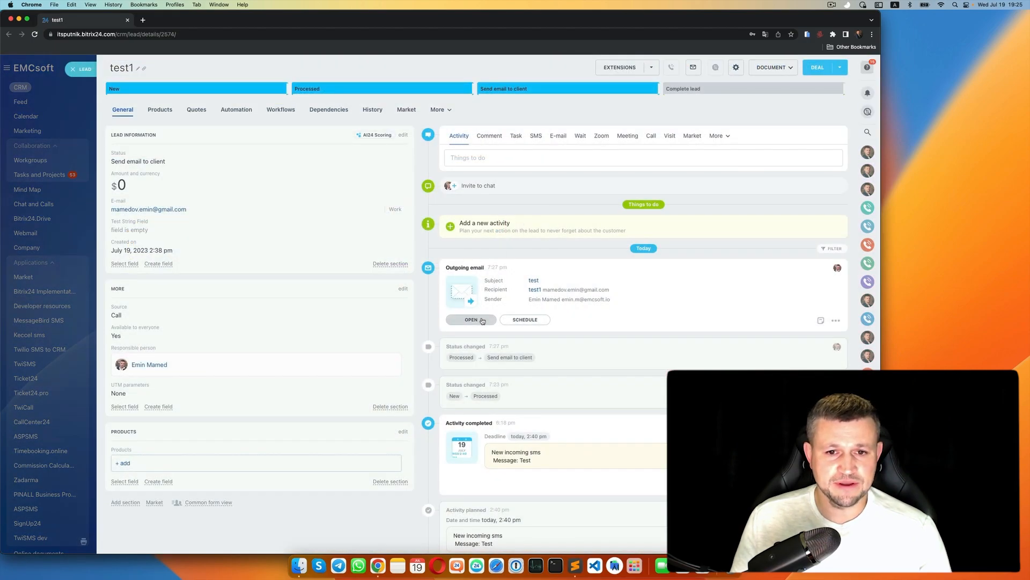
key(Escape)
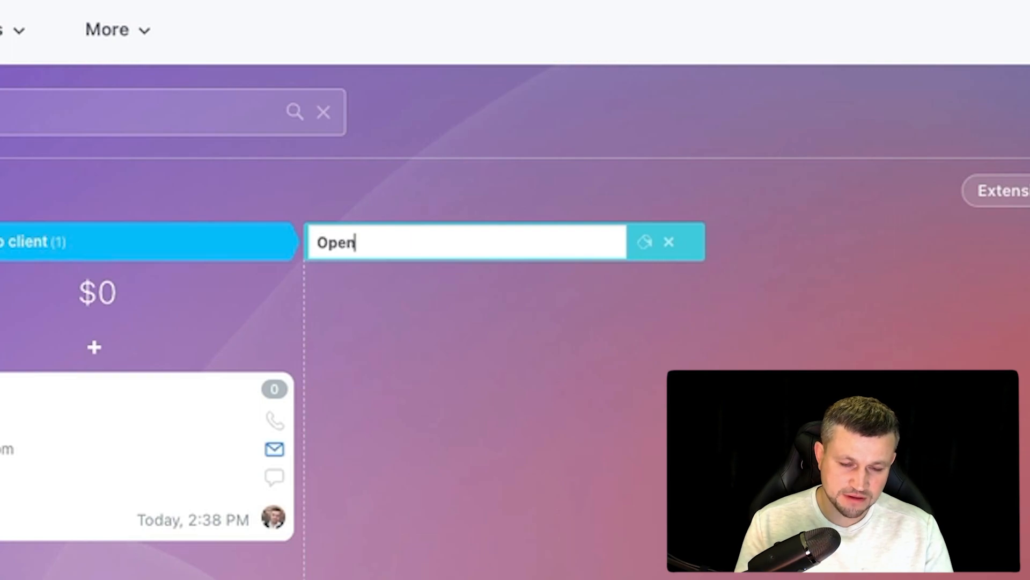
- Name the new stage 'Opened emails' and confirm it
text(mail)
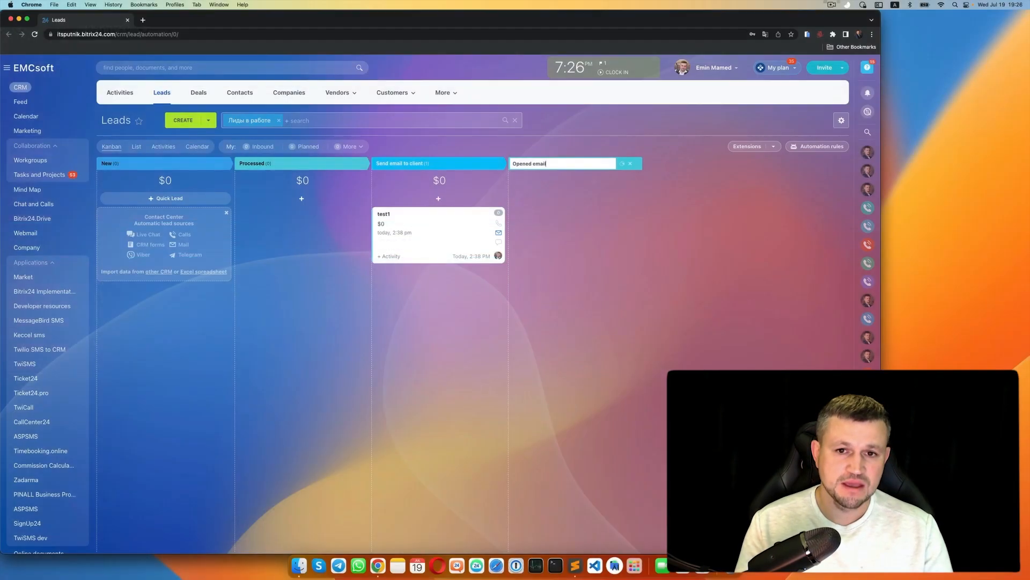
key(Return)
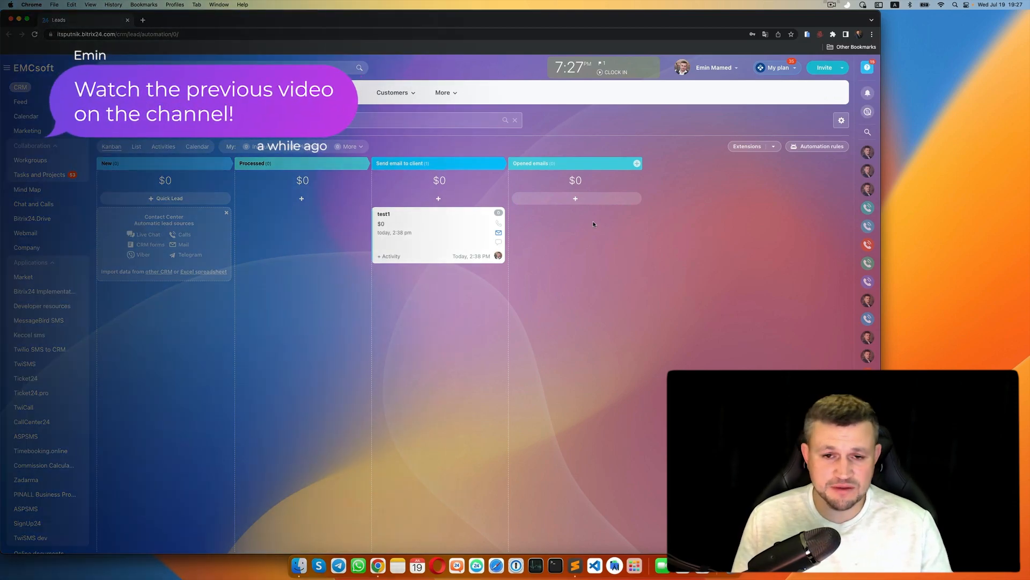
- Create a Track email message view trigger and place it on the Opened emails stage
click(807, 147)
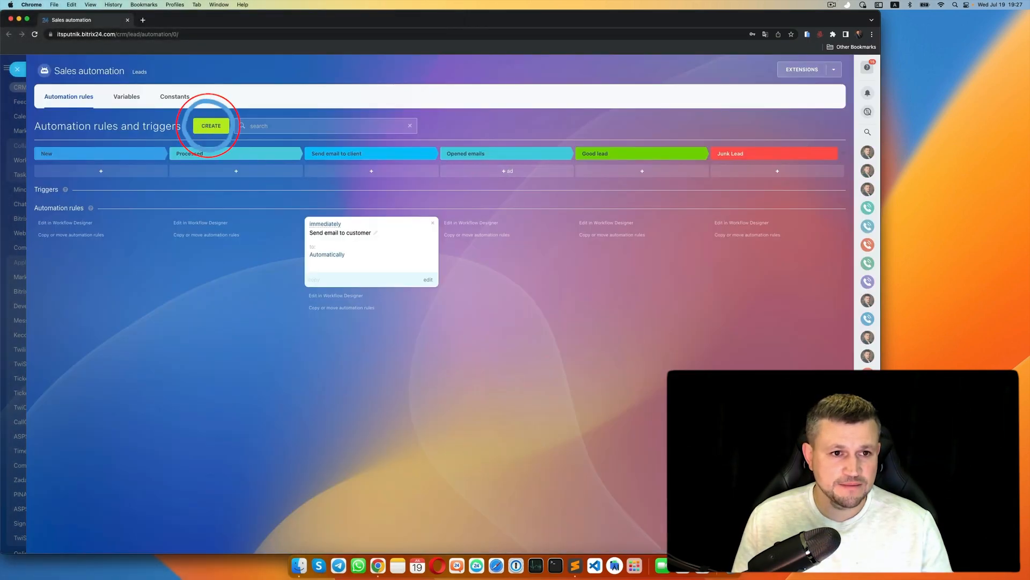
click(207, 125)
click(333, 263)
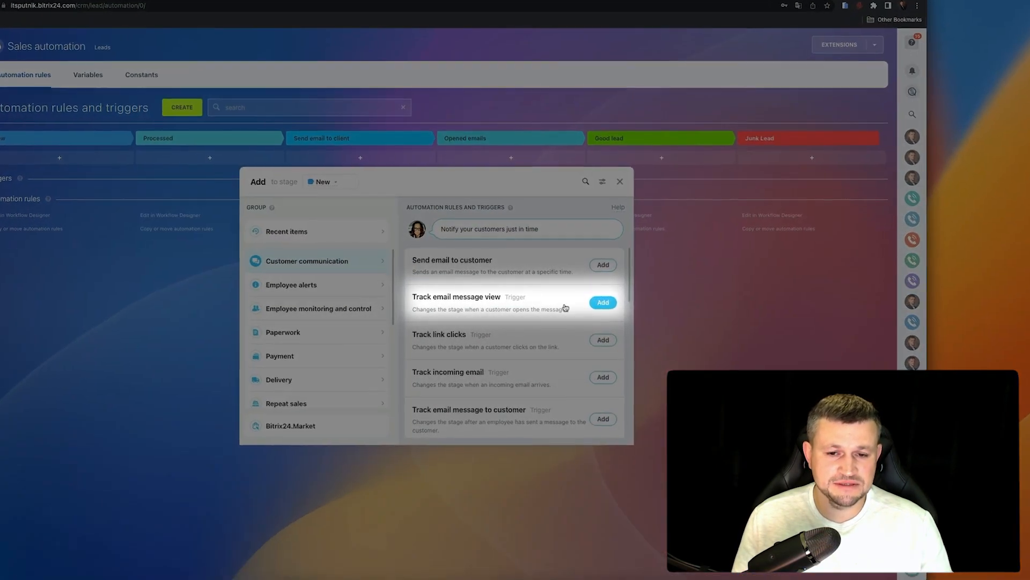
click(601, 304)
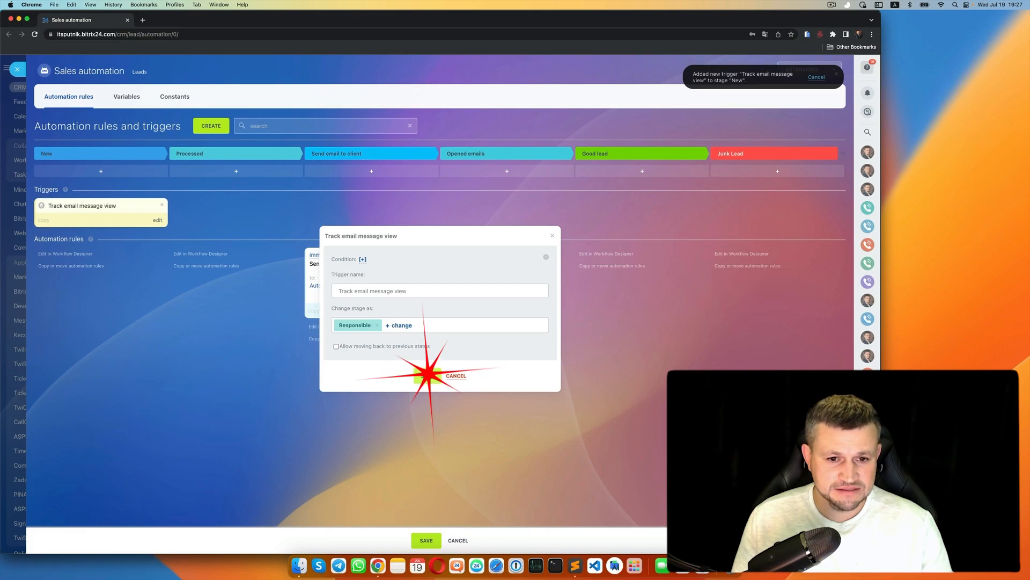
click(427, 375)
drag(57, 223, 515, 215)
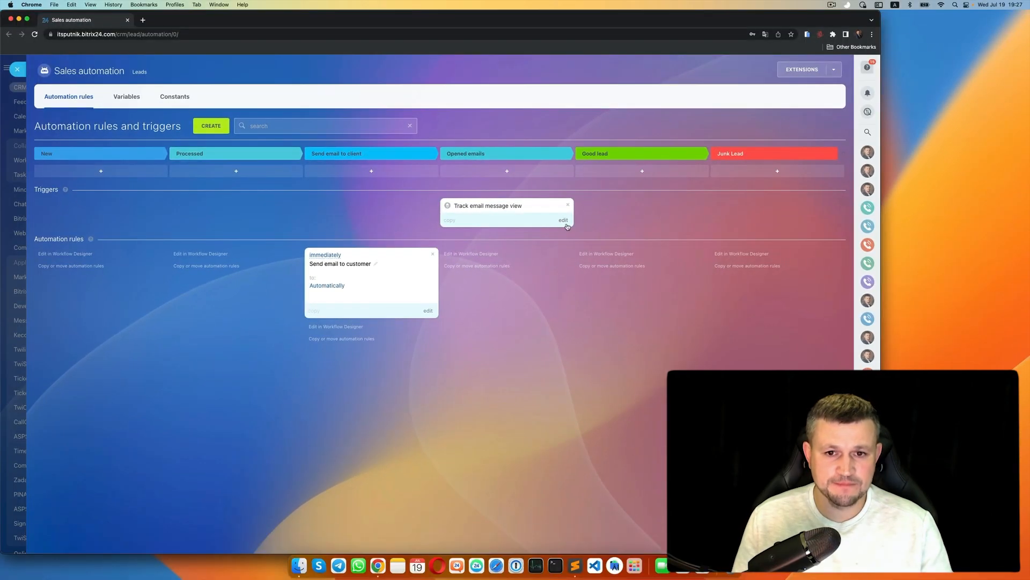
- Save the Track email message view trigger on Opened emails and close the automation rules
click(576, 211)
triple_click(389, 292)
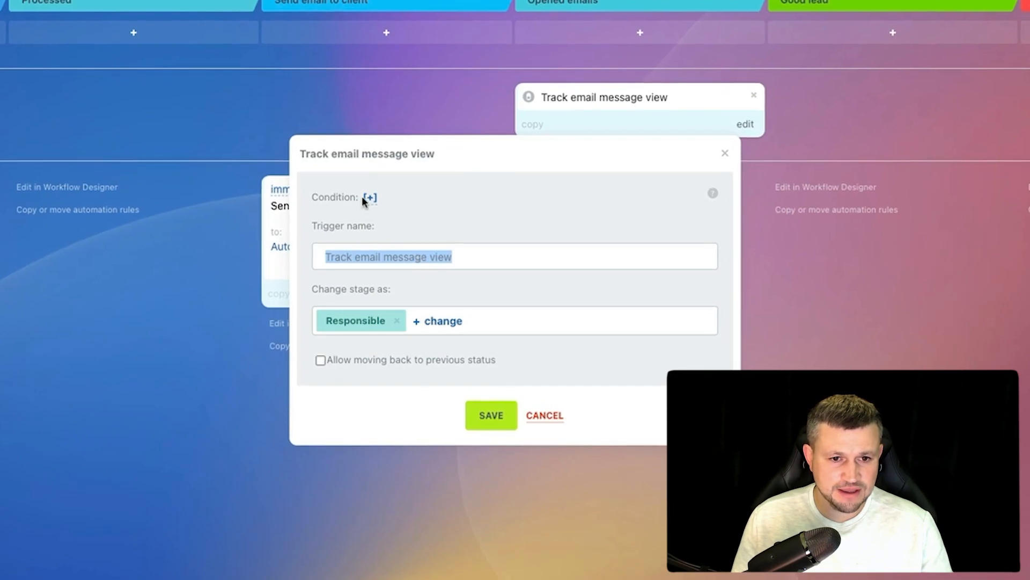
click(371, 199)
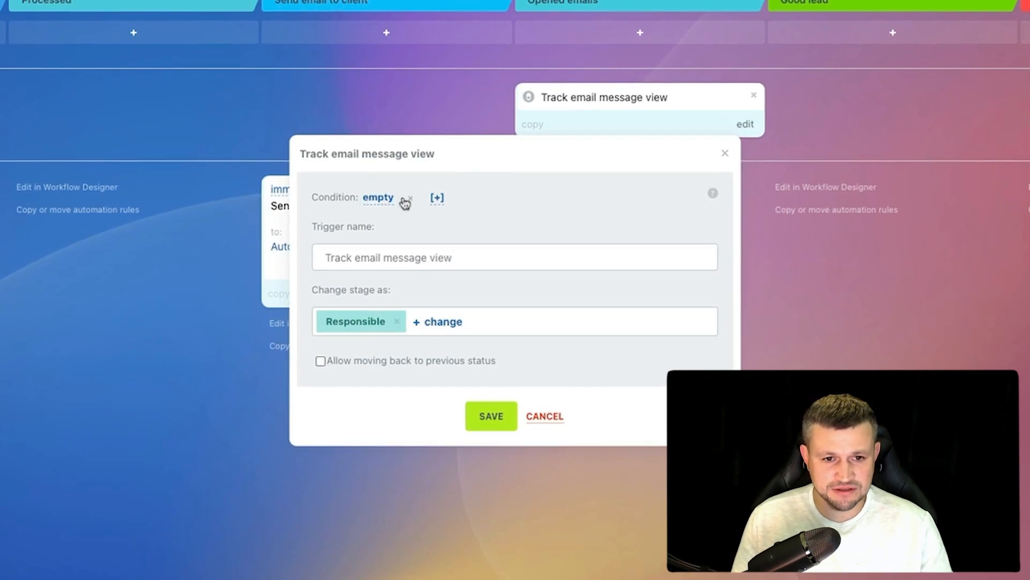
click(491, 416)
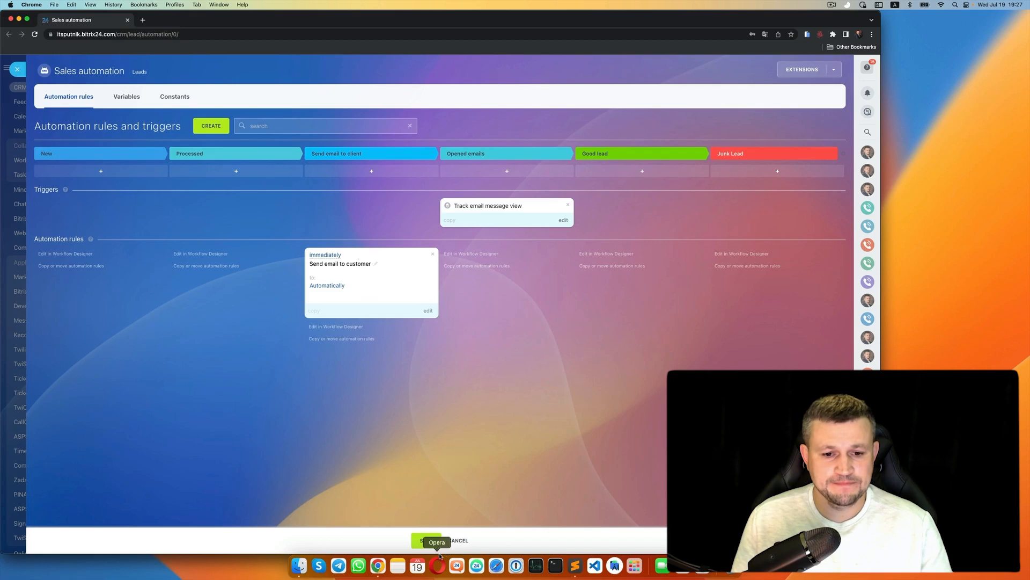
click(428, 540)
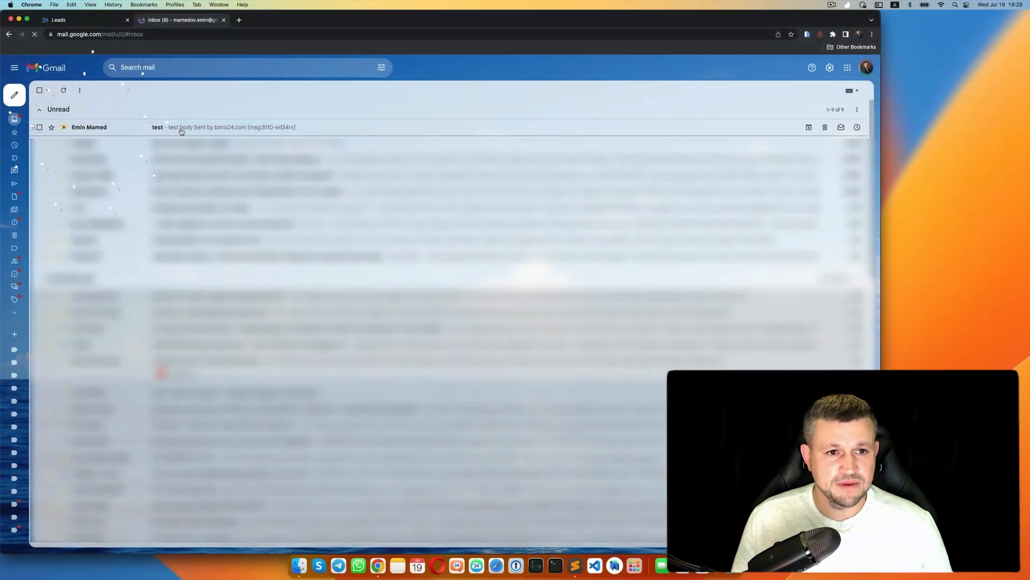
- Open the 'test' email from Bitrix24 in Gmail, then return to the Leads tab
click(208, 129)
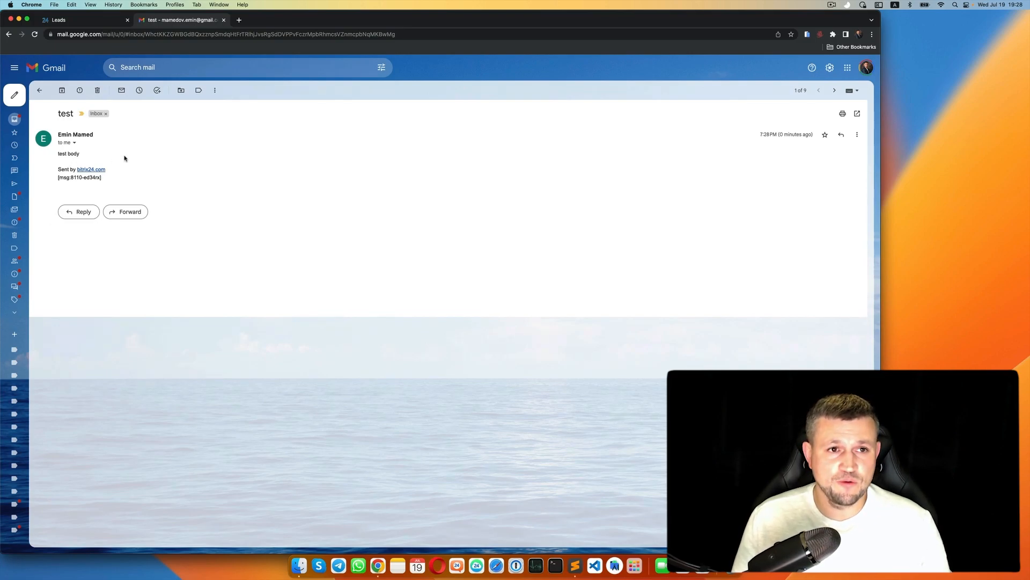
click(99, 21)
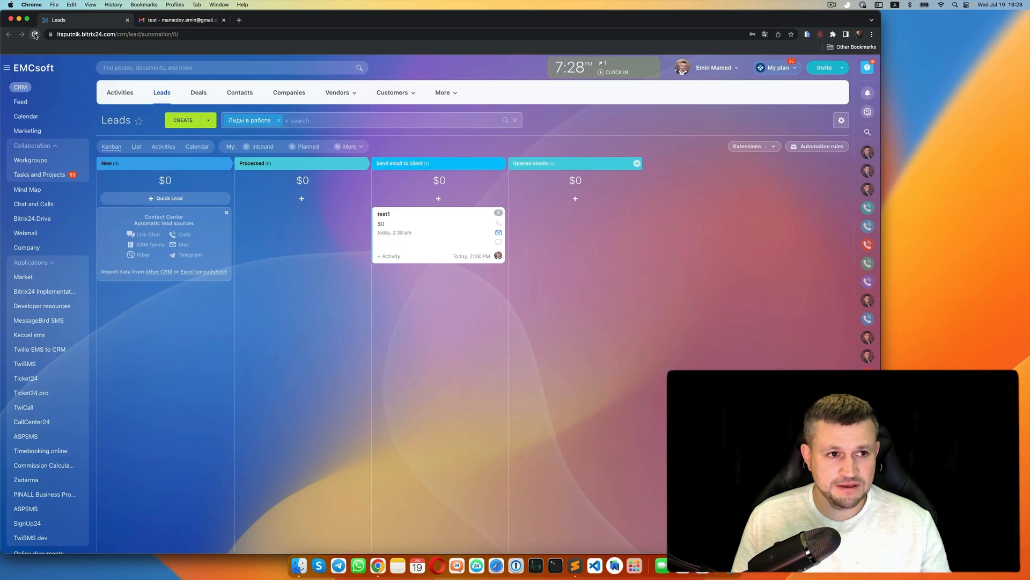
- Reload the Leads board to confirm test1 moved into Opened emails, then reopen automation rules
click(35, 35)
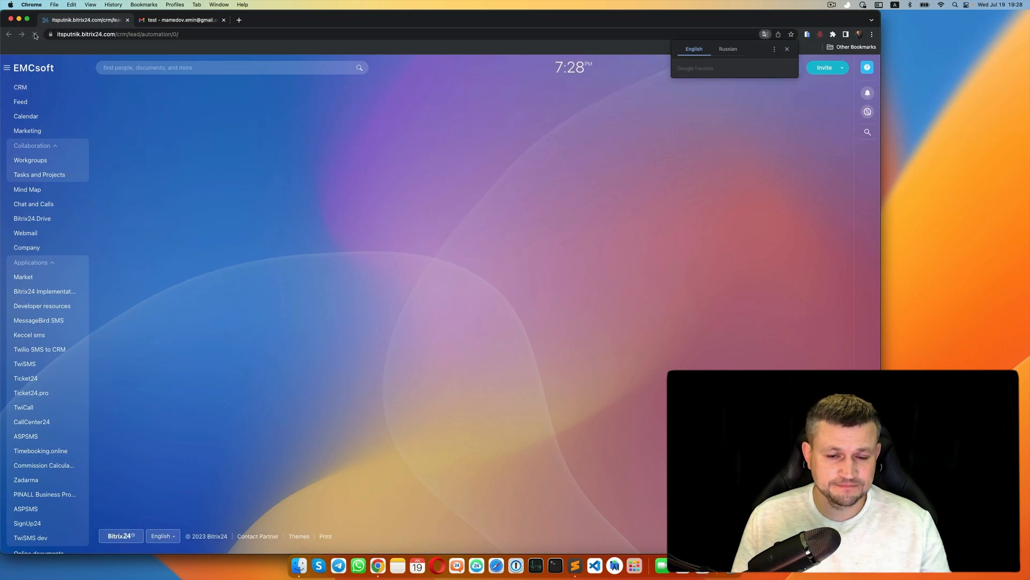
click(19, 70)
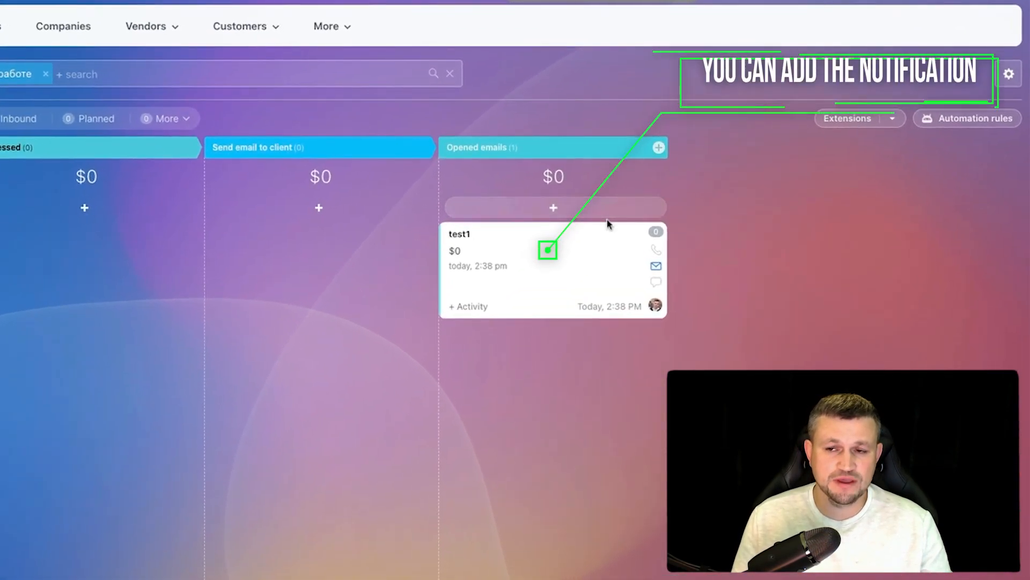
click(984, 124)
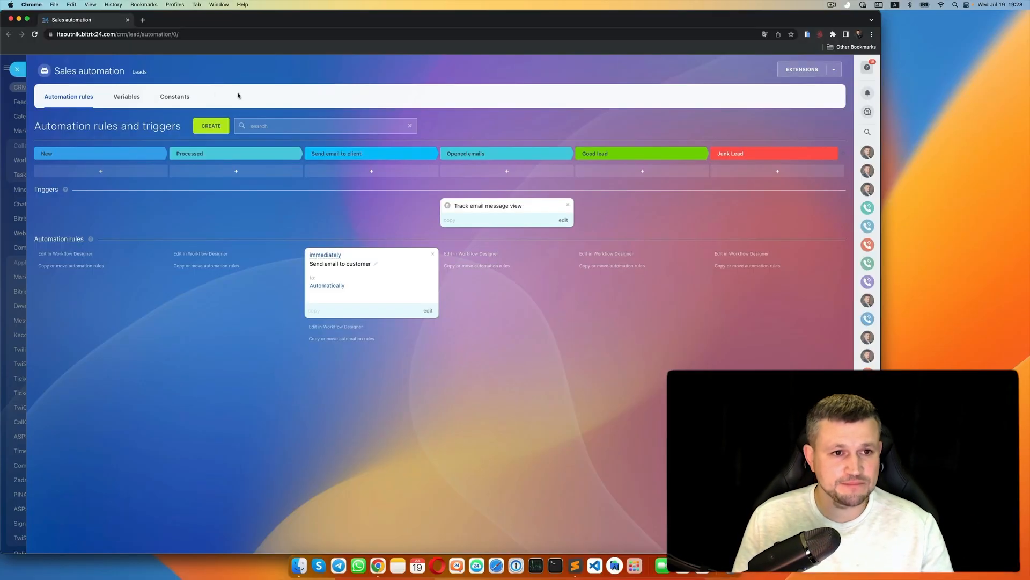
- Add an Opened emails notification telling the responsible person 'Call him immediatly', with a chosen sender
click(211, 126)
click(342, 281)
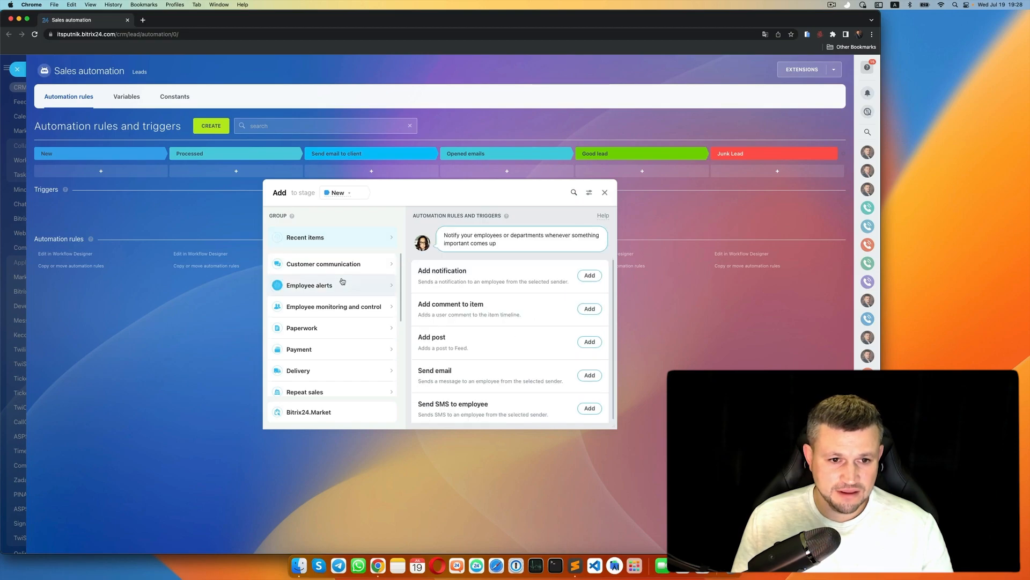
click(590, 275)
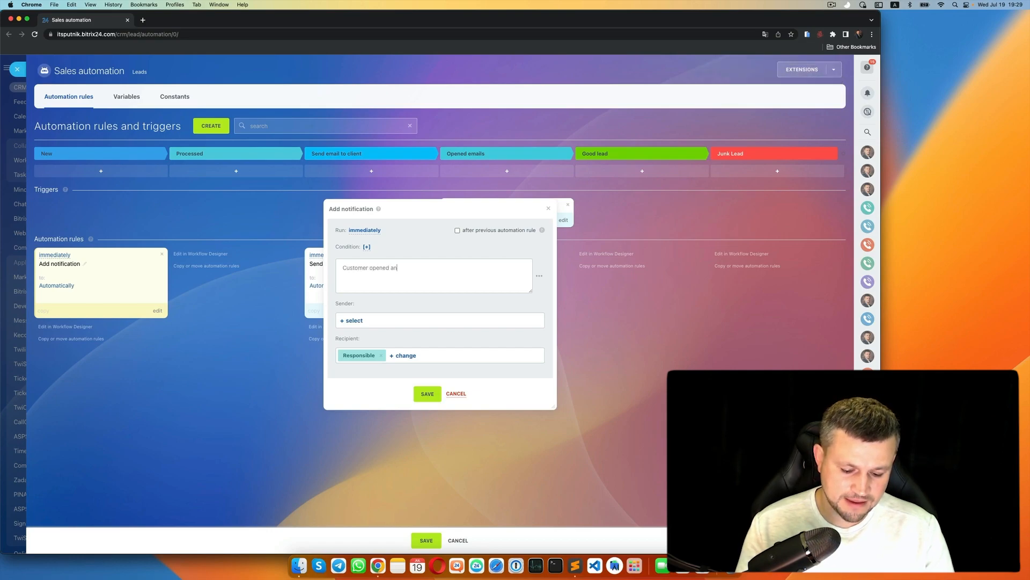
text(Call him)
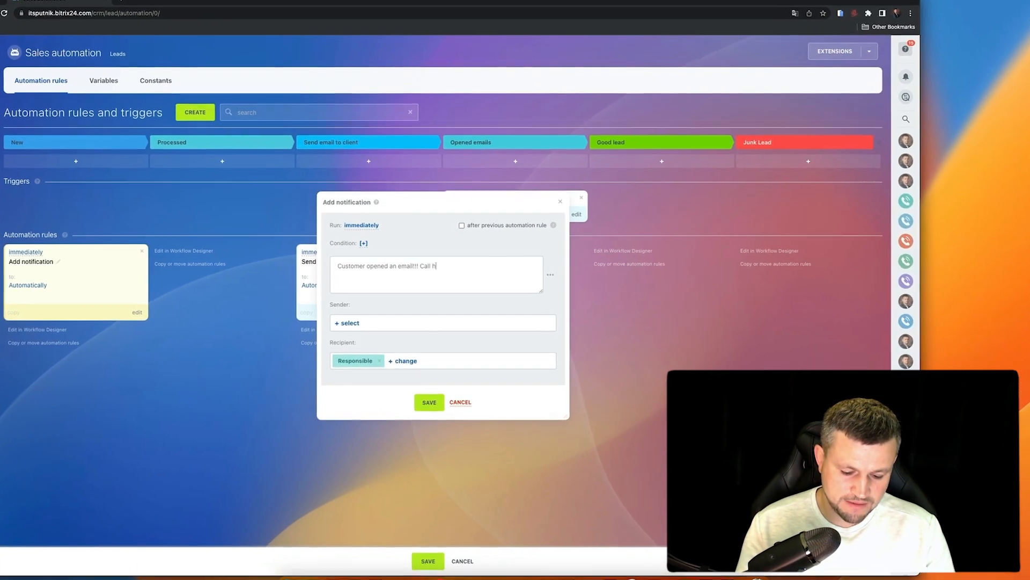
text( immed)
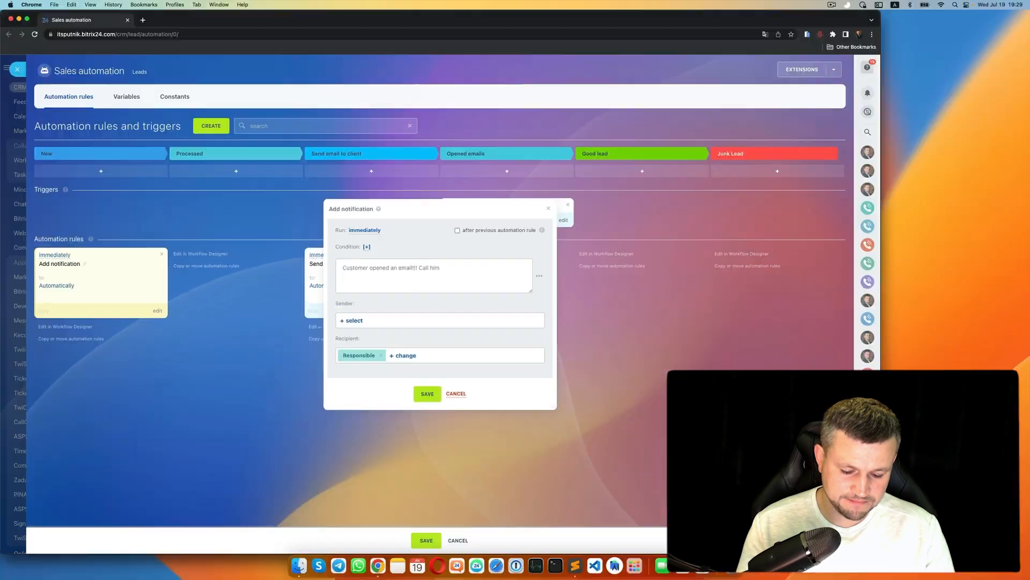
text(iatly)
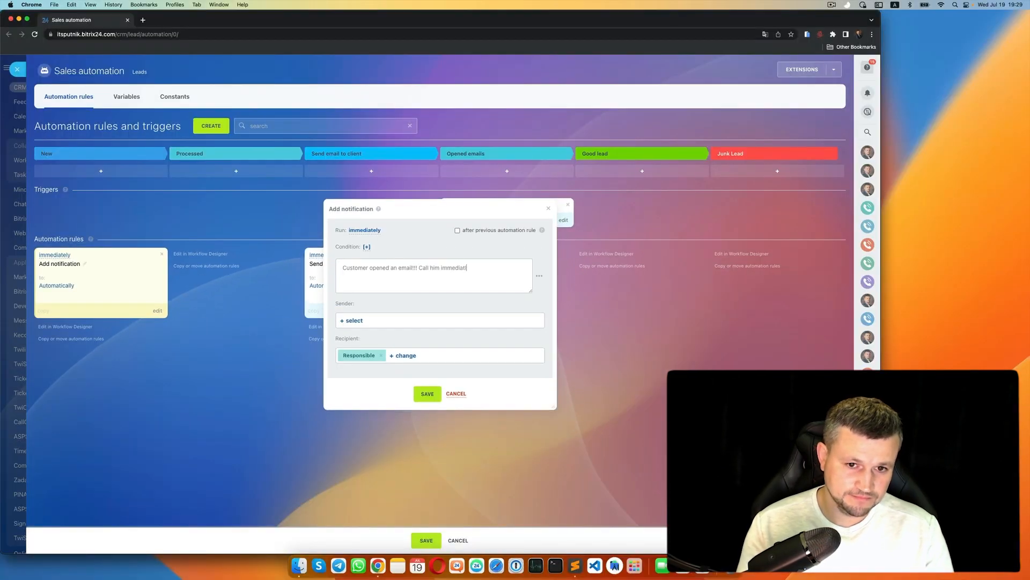
click(354, 320)
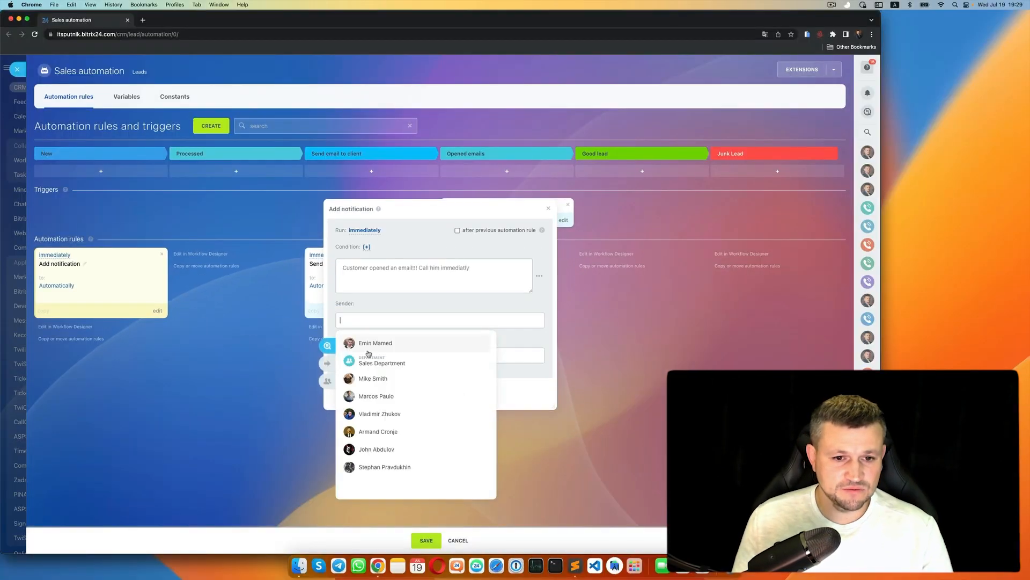
click(374, 344)
click(425, 393)
drag(102, 296, 473, 309)
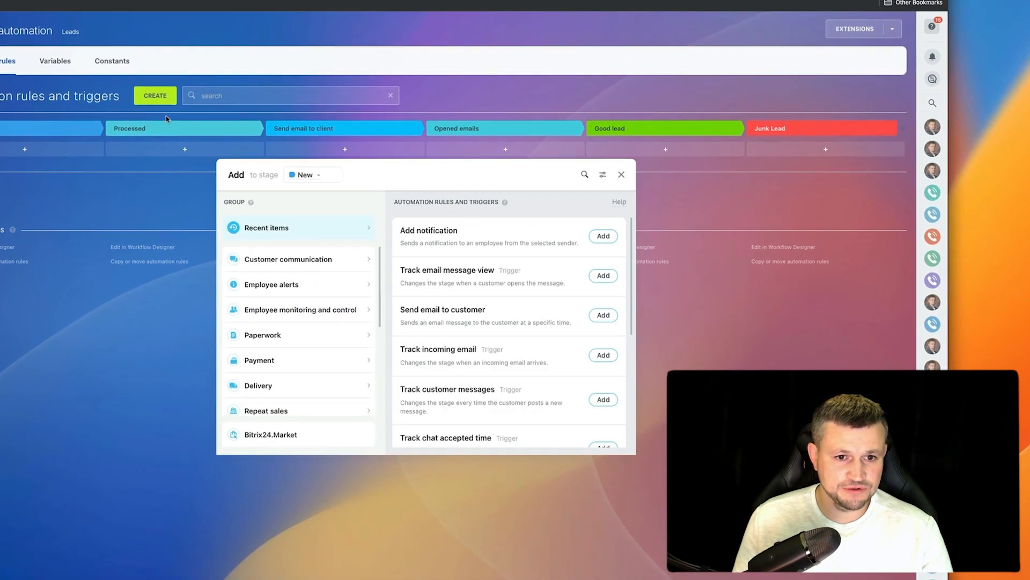
click(306, 283)
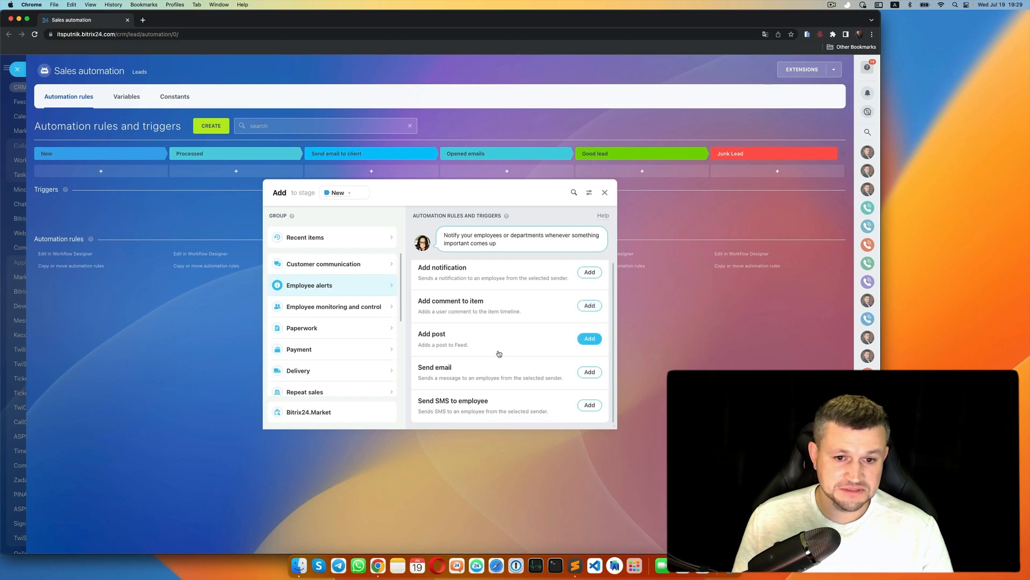
- Close the rule list and drag test1 from Opened emails back to Send email to client
scroll(496, 393, up, 1)
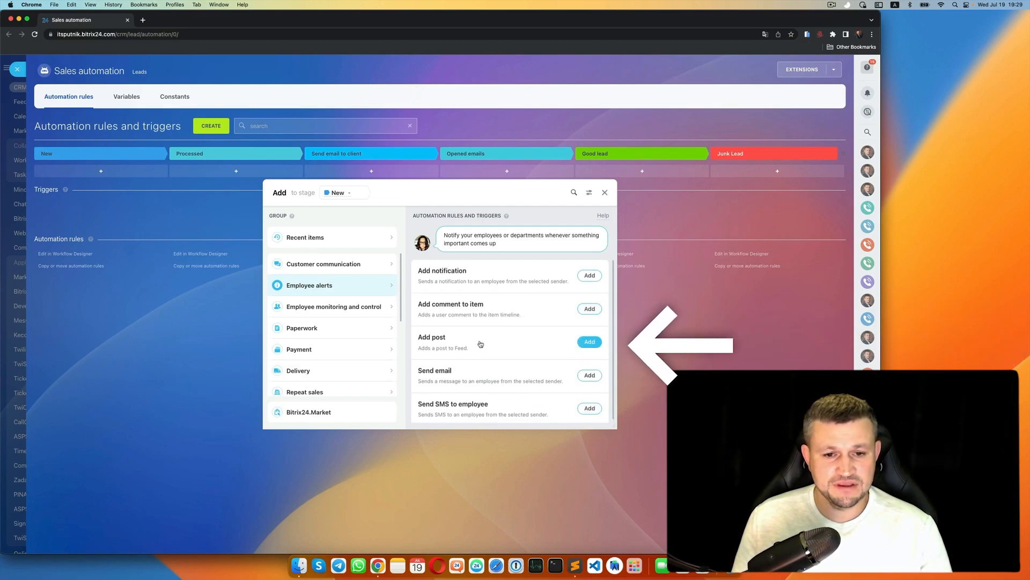
click(607, 192)
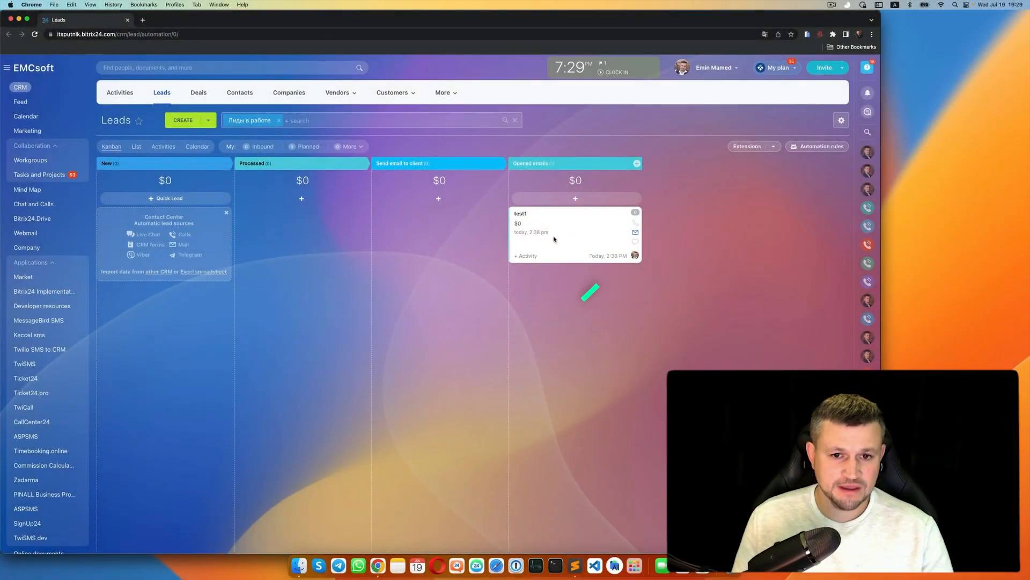
drag(552, 237, 417, 249)
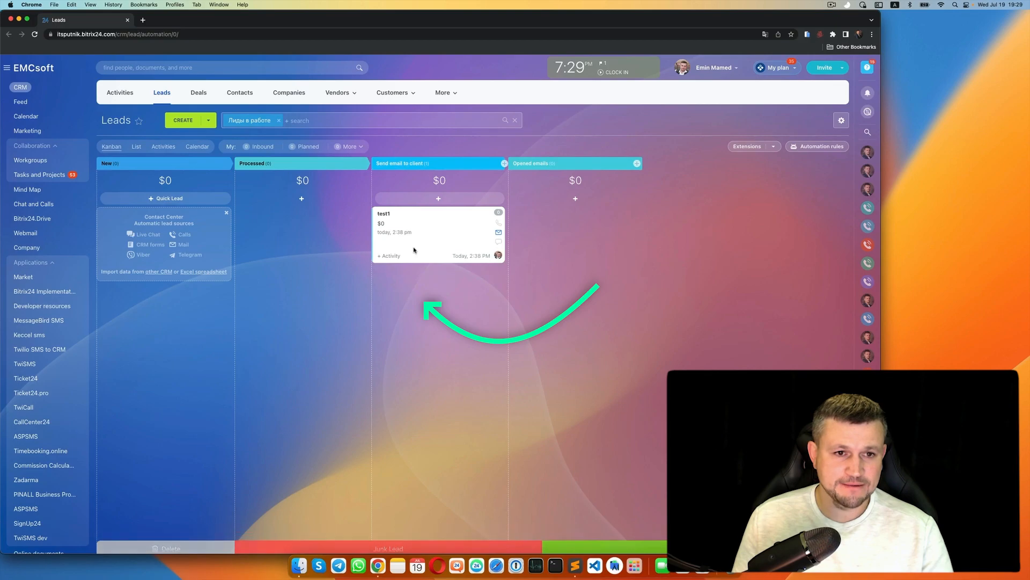
- Review the outgoing test email in test1's lead details, then close the panels
click(383, 216)
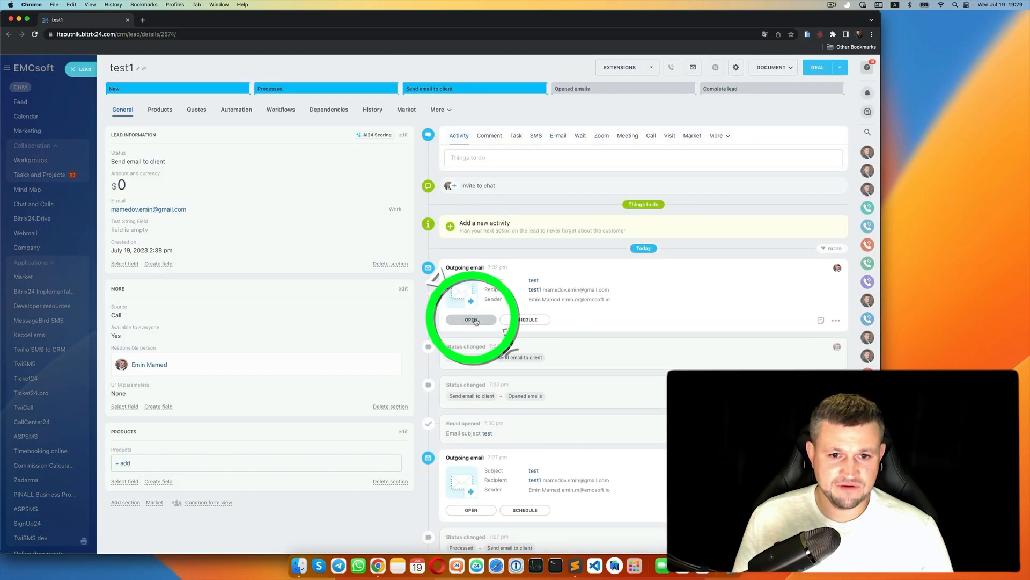
click(475, 321)
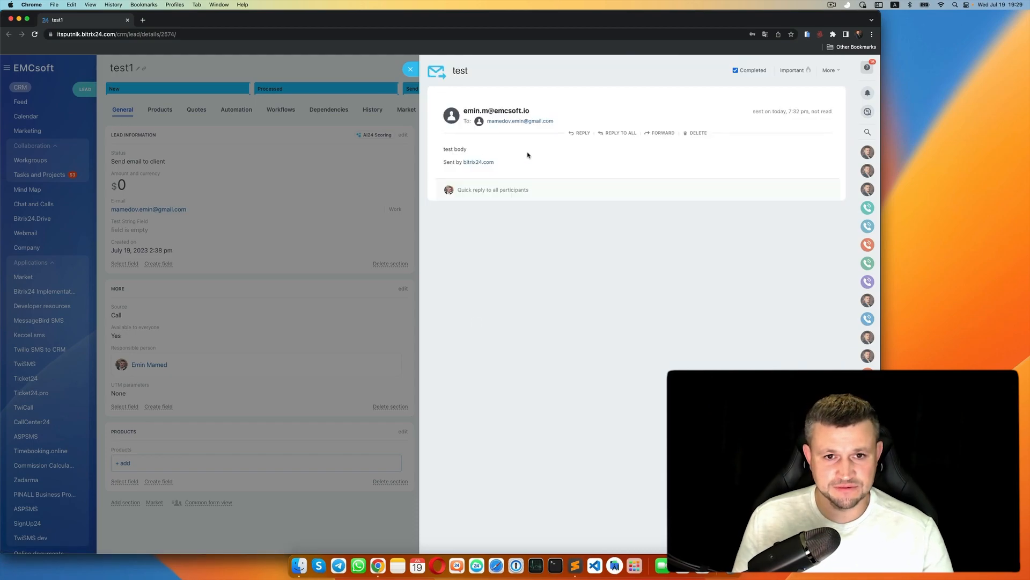
click(165, 123)
click(84, 69)
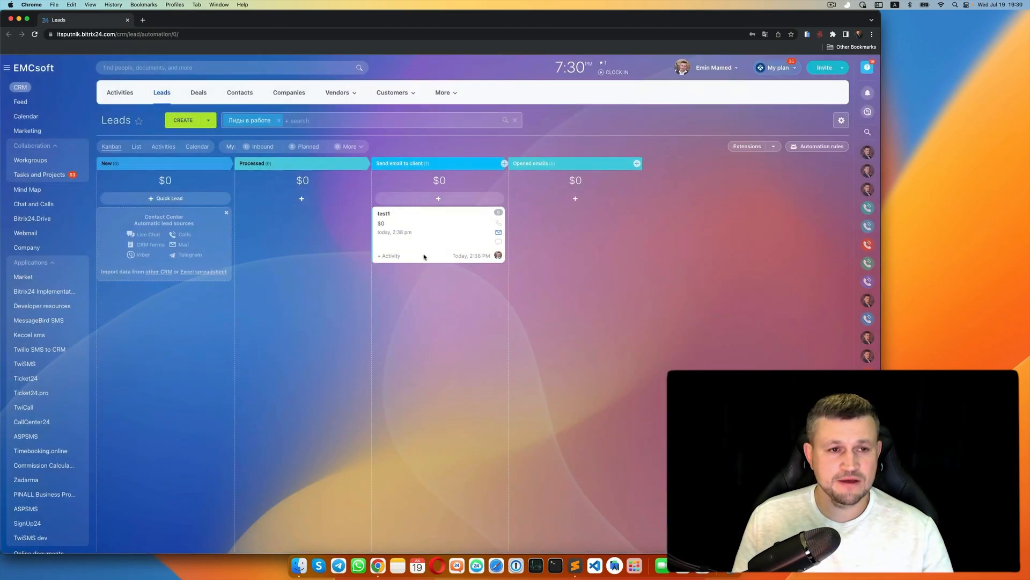
- Open the test email in Gmail in a new tab, acting as the customer
click(143, 20)
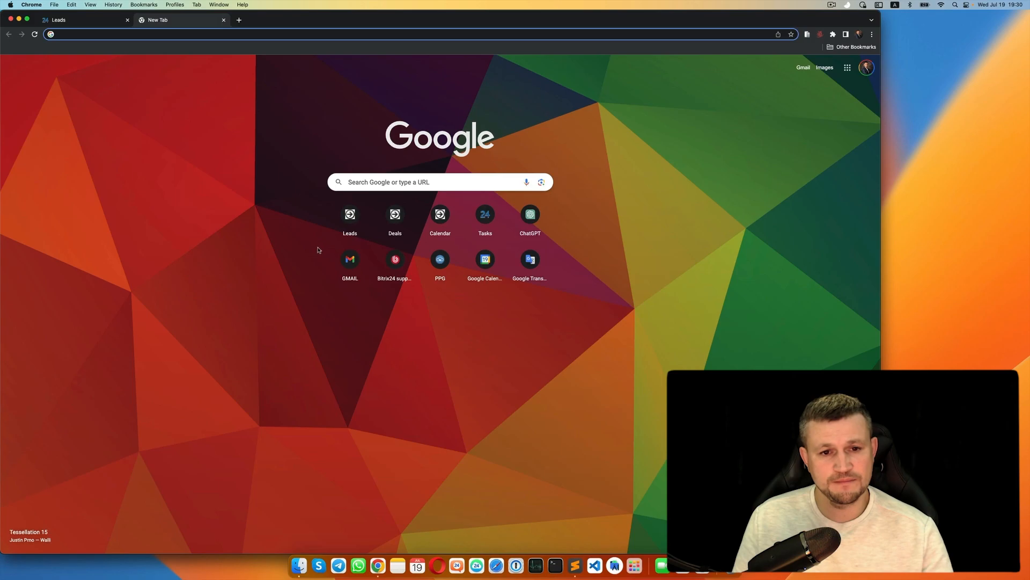
click(350, 260)
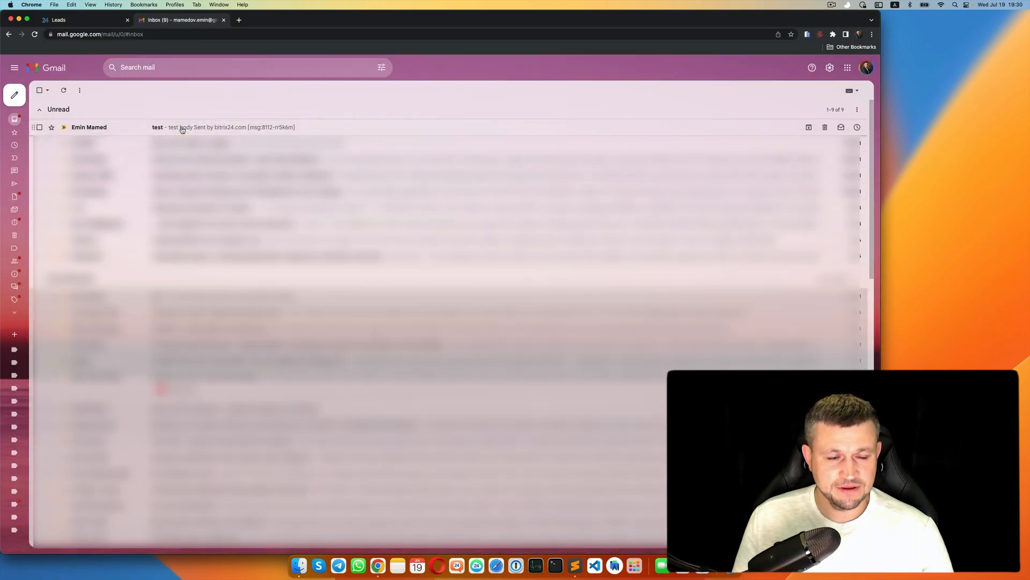
click(182, 128)
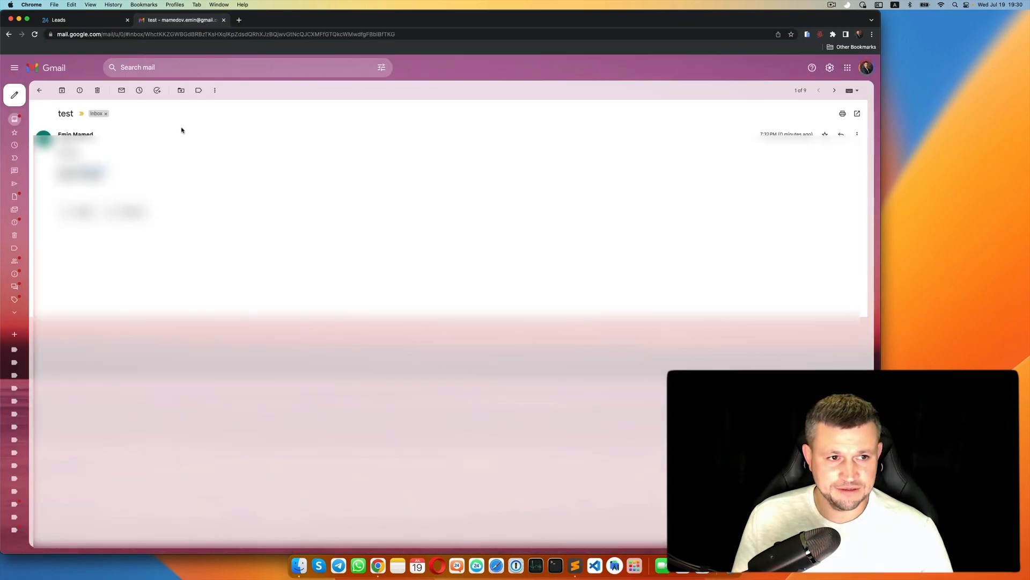
click(104, 23)
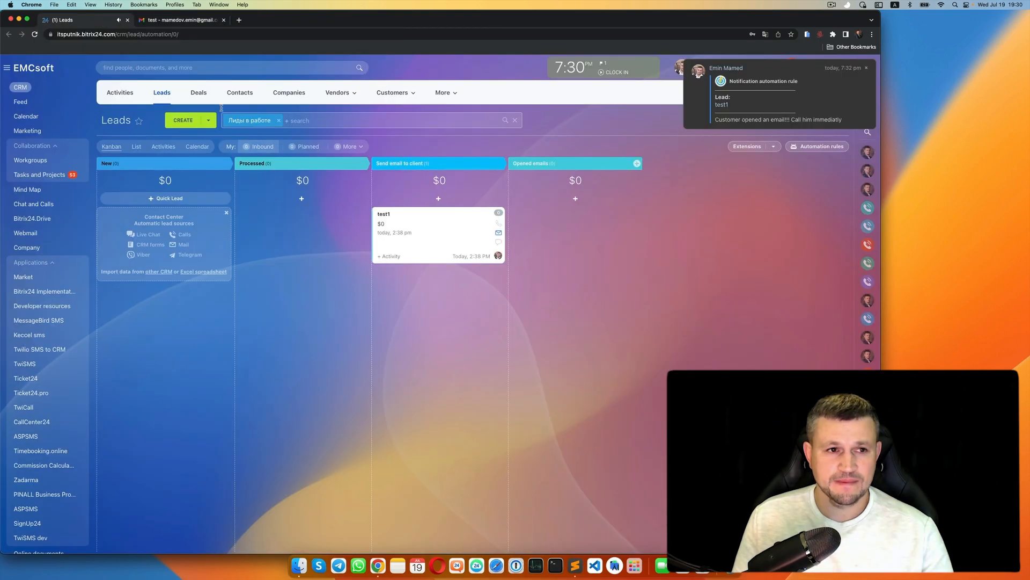
- Reload the Leads board to see test1 in Opened emails and show the notifications list
click(34, 33)
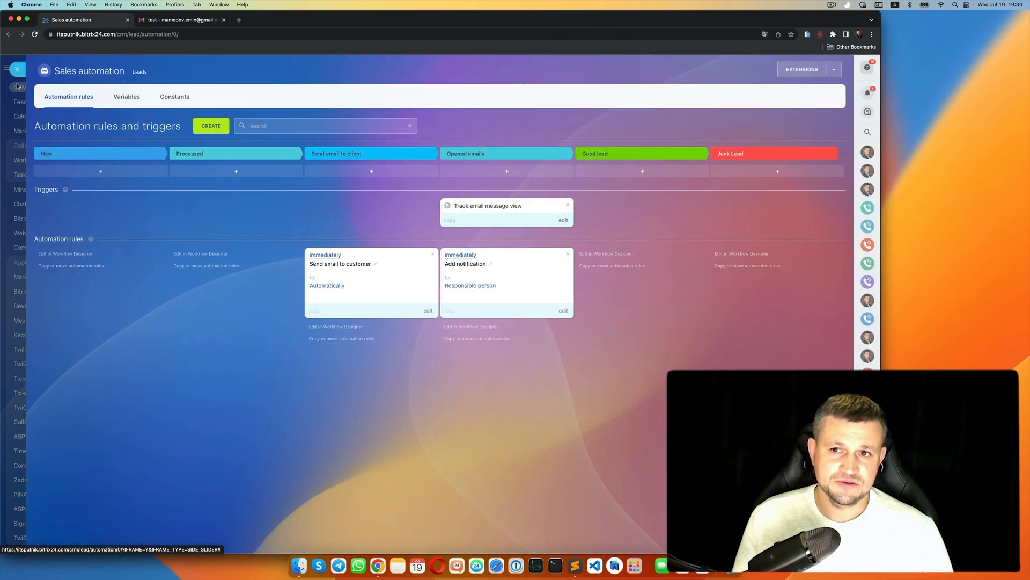
click(17, 70)
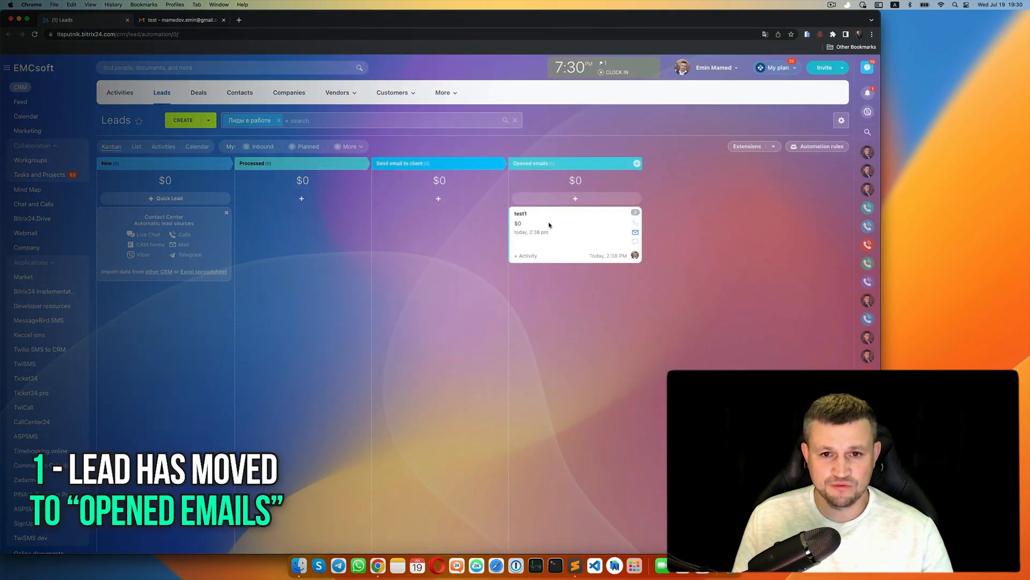
click(867, 93)
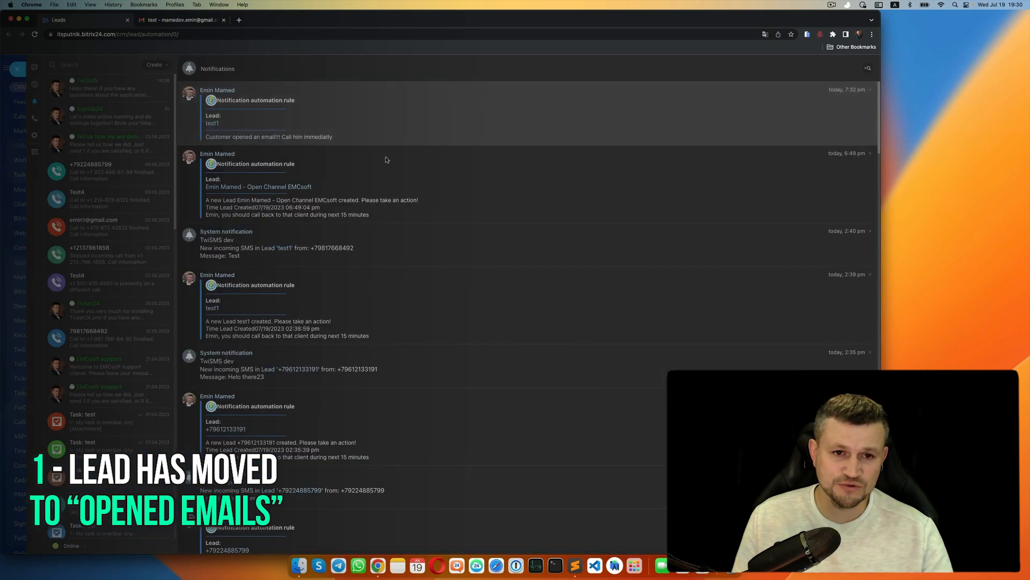
scroll(246, 114, up, 5)
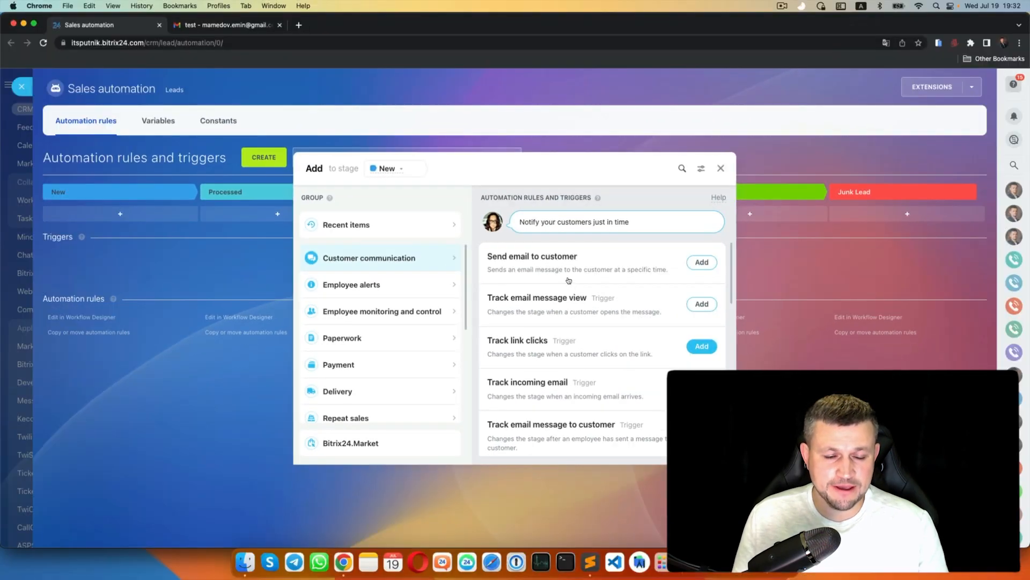
- Start a Track link clicks trigger on the new stage, then discard it unsaved
click(720, 351)
key(Escape)
key(Escape)
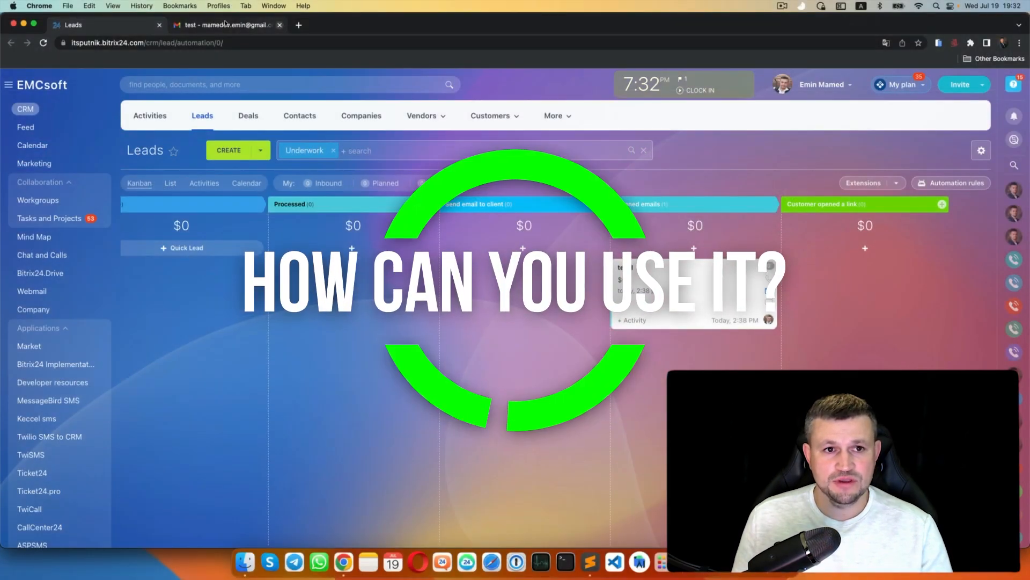
- Load emcsoft.io in a new tab and open the TwiSMS product page
click(178, 25)
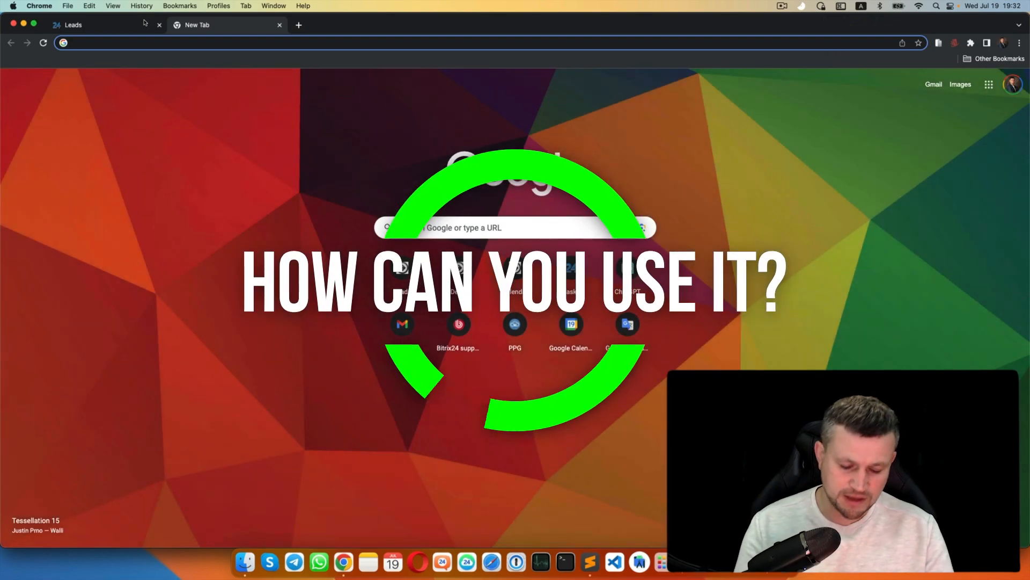
text(emcsoft.io)
key(Return)
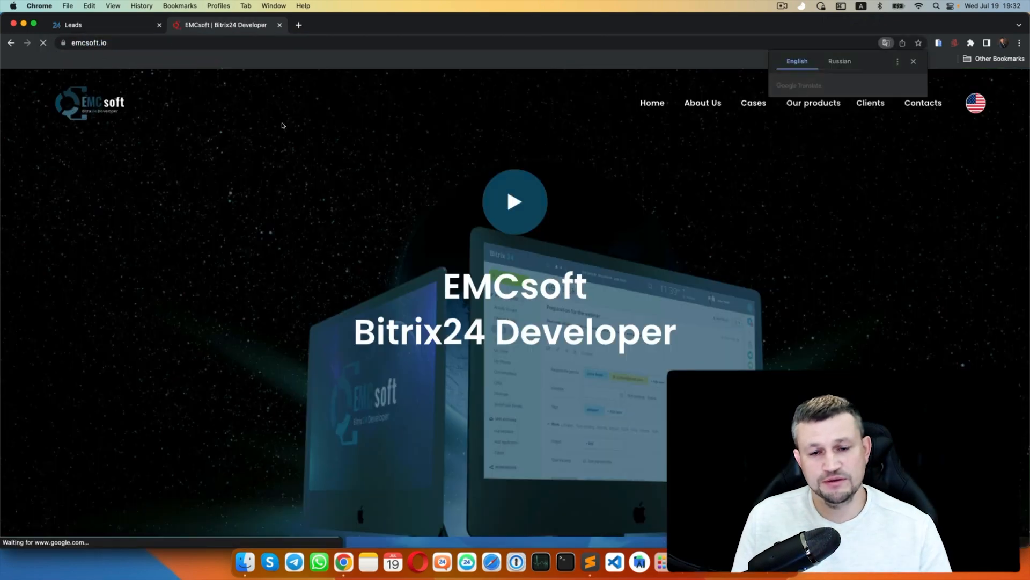
click(913, 61)
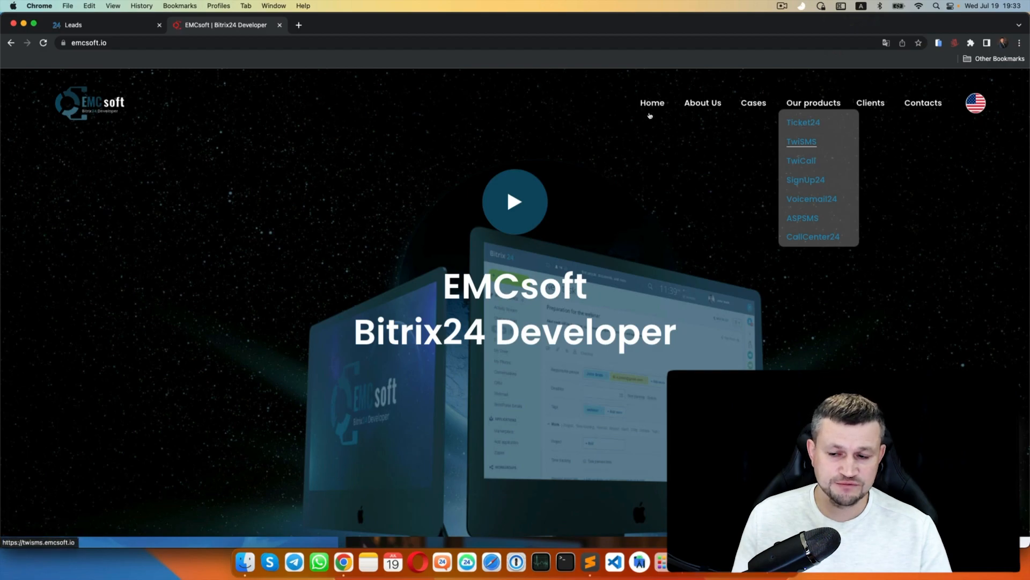
click(802, 142)
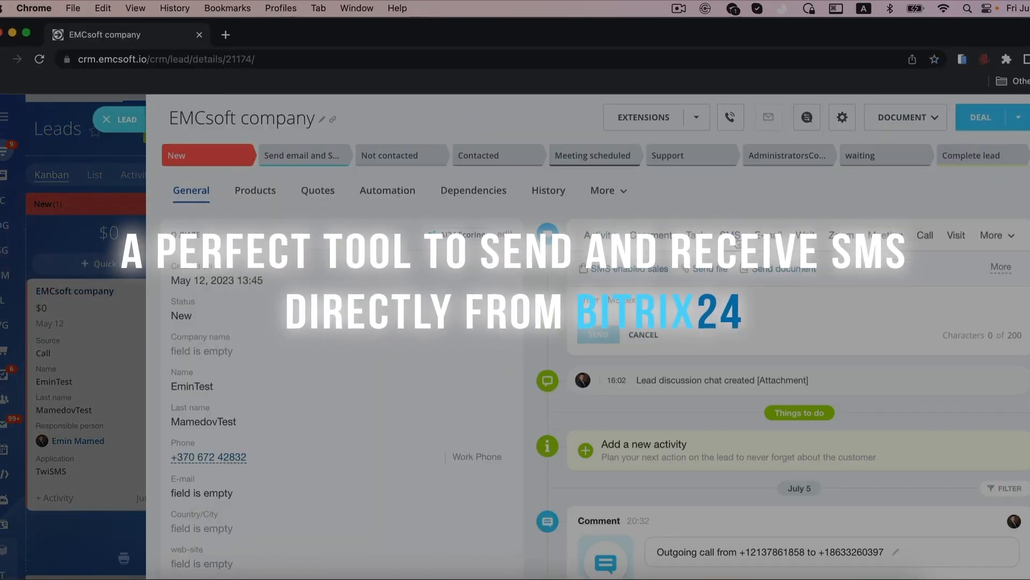
- Send the lead an SMS greeting them and saying 'Waiting in our office'
click(713, 314)
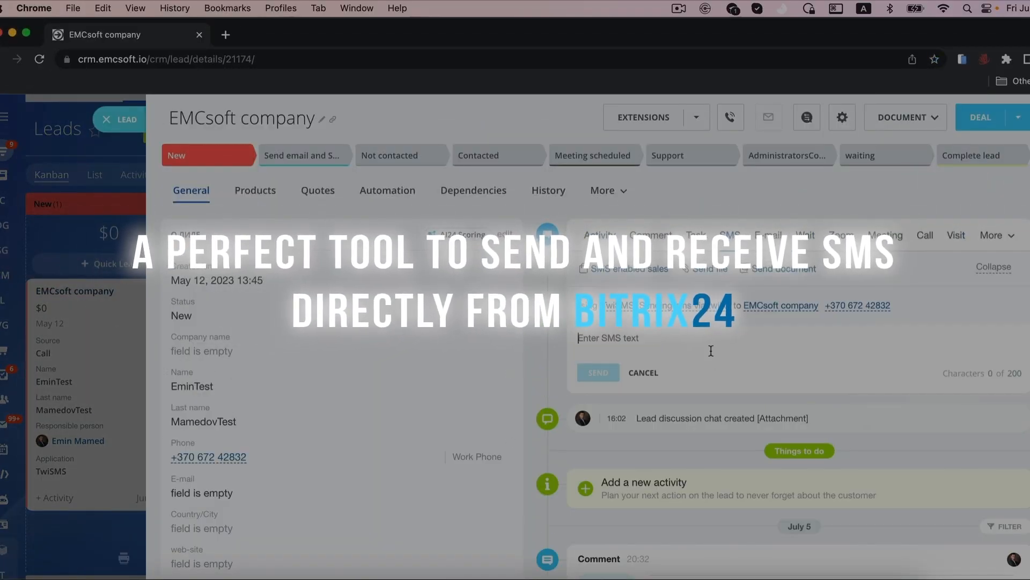
text(Hello Emin! Waiting in our office)
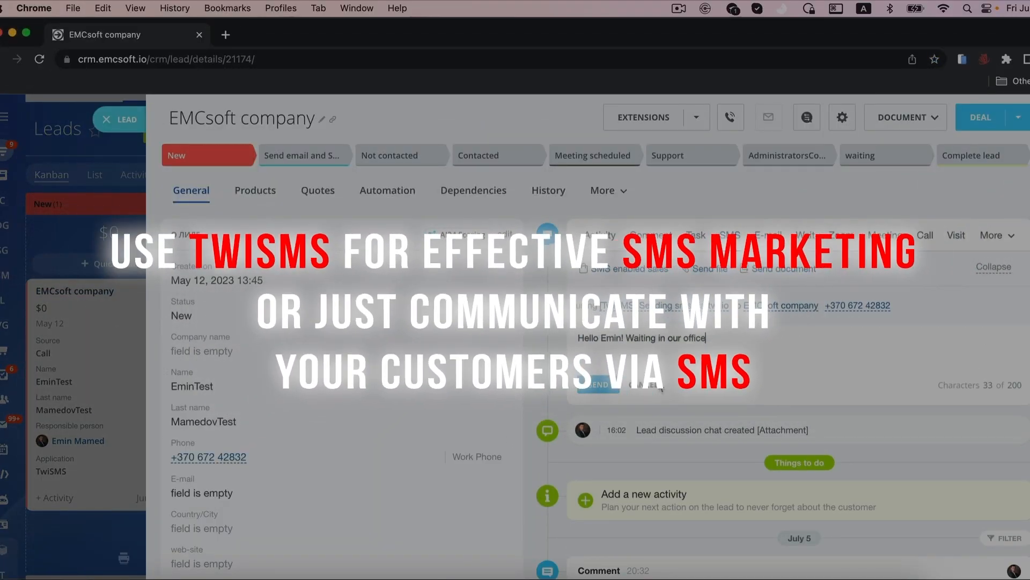
click(594, 387)
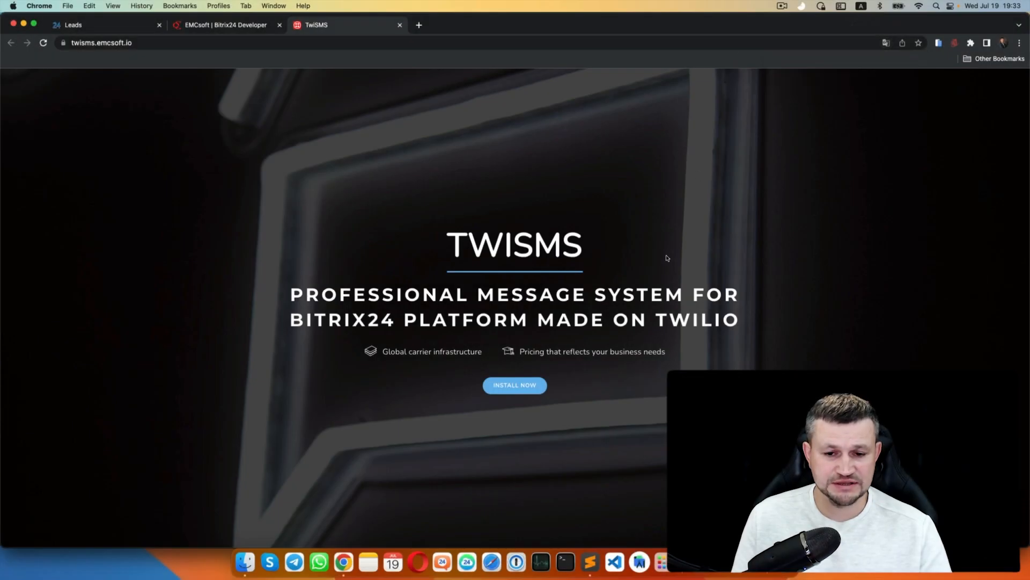
- Scroll the TwiSMS page and copy its web address before returning to Leads
scroll(667, 258, down, 5)
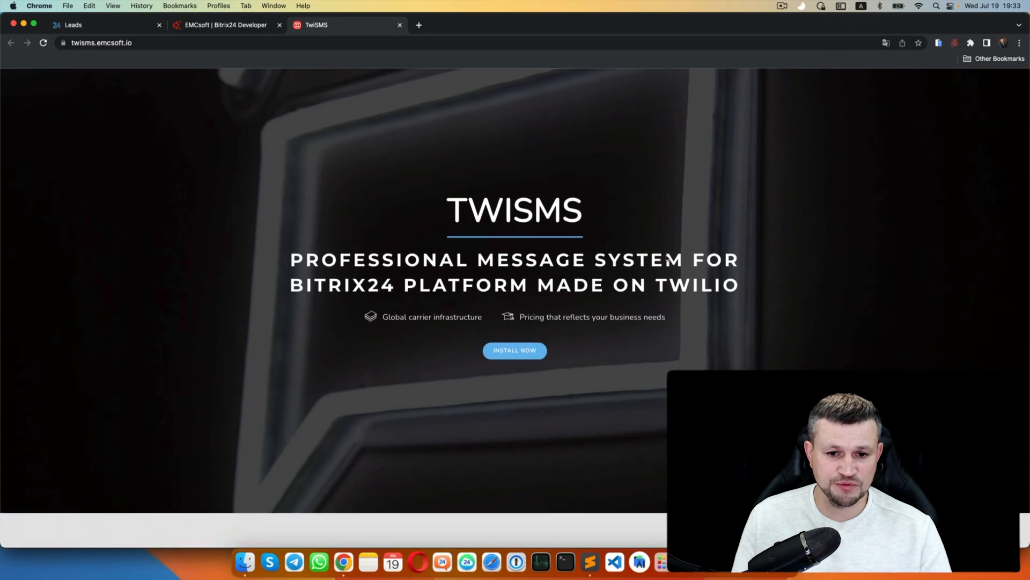
scroll(717, 313, down, 15)
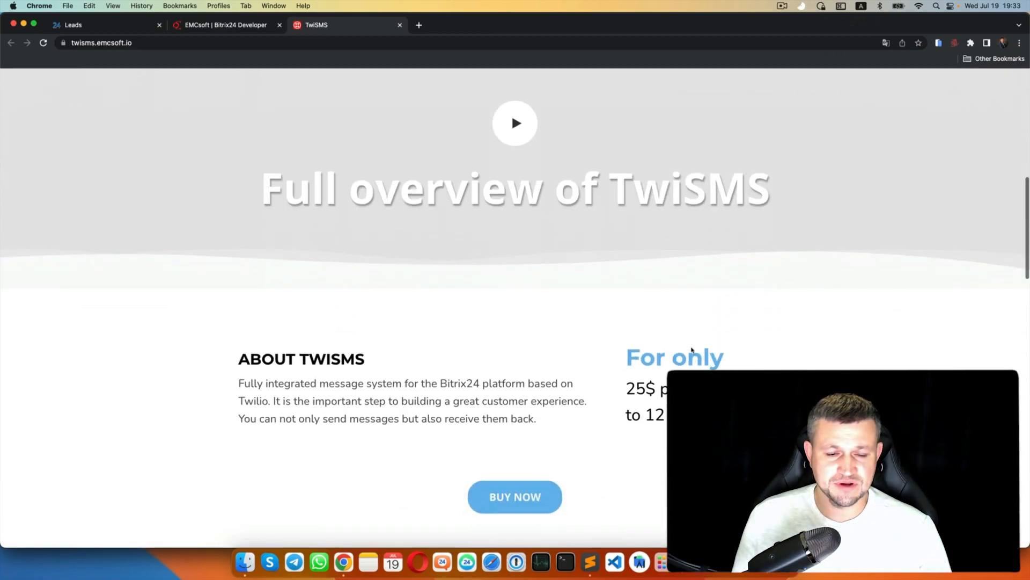
scroll(569, 162, up, 20)
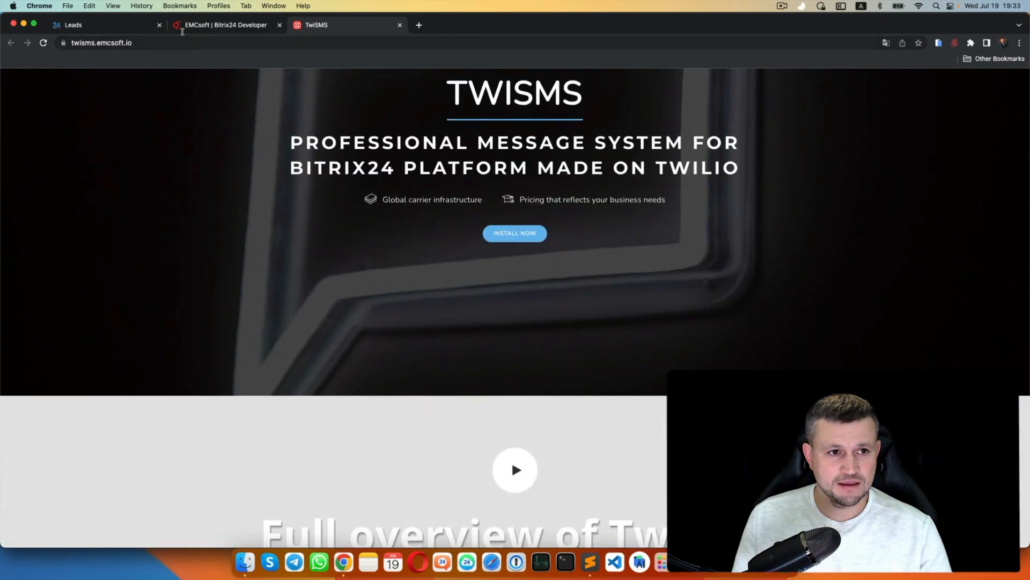
click(182, 32)
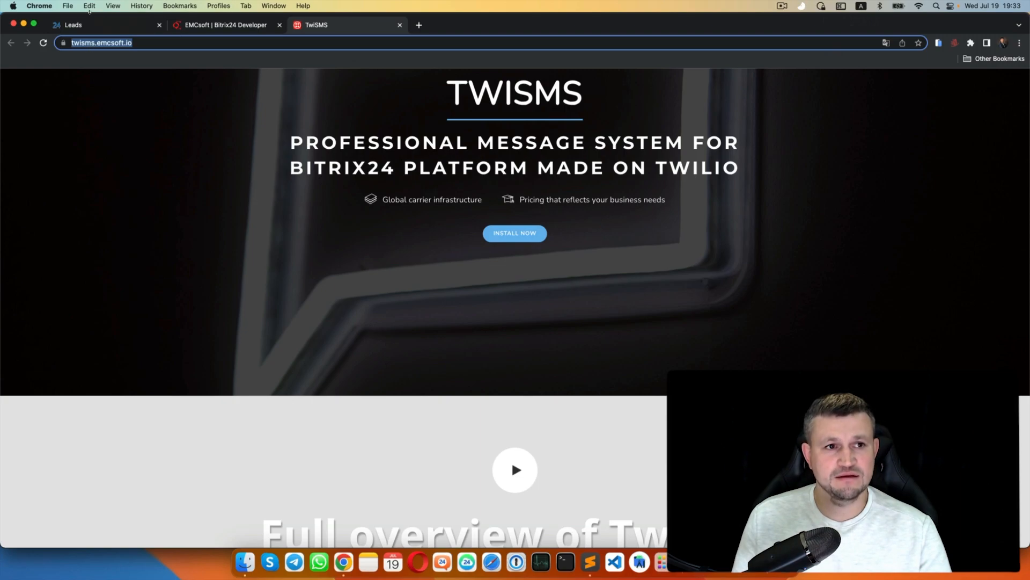
click(111, 22)
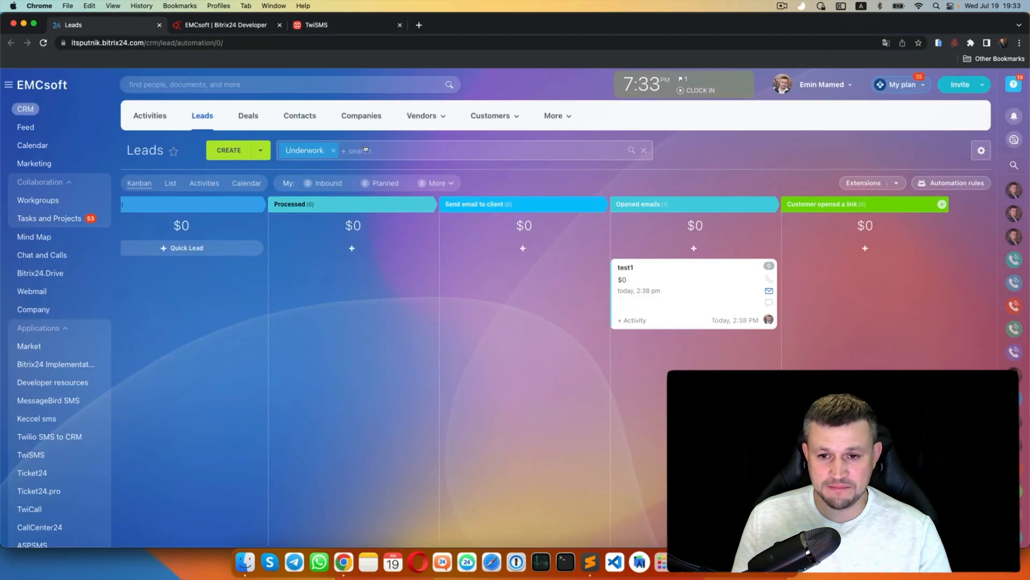
- Add a Track link clicks trigger for the TwiSMS URL on Customer opened a link
click(951, 183)
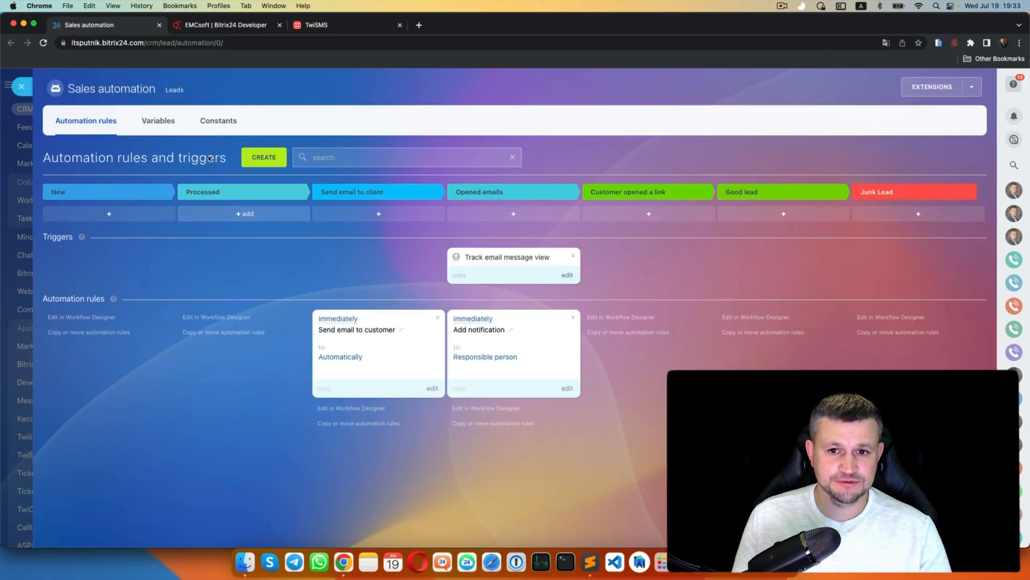
click(261, 157)
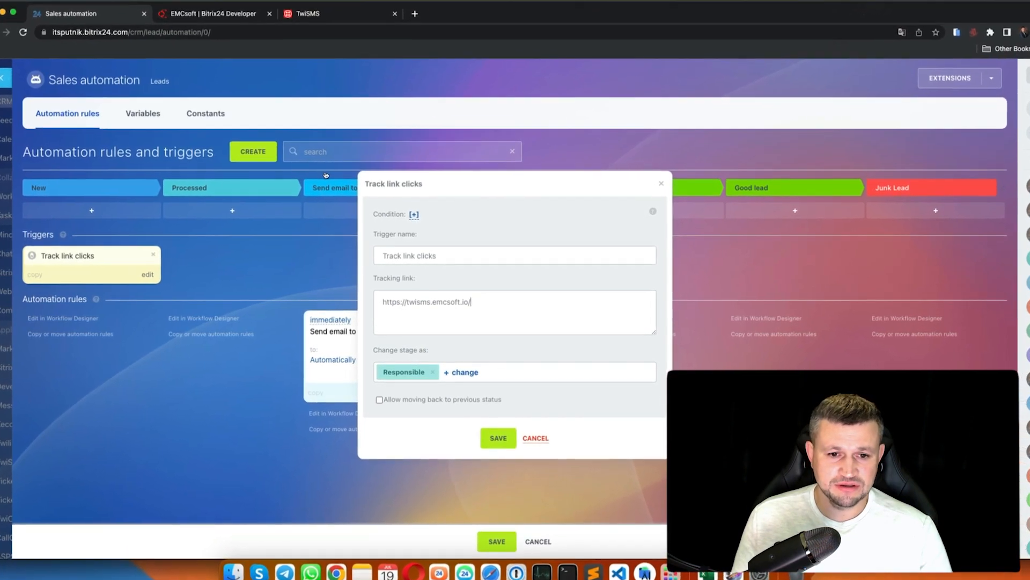
key(Escape)
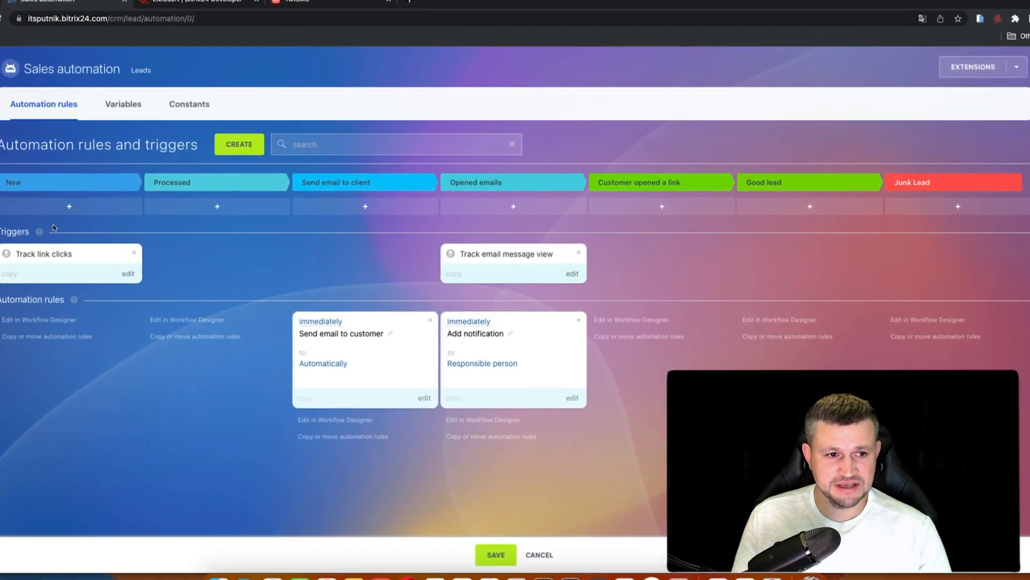
drag(48, 255, 510, 198)
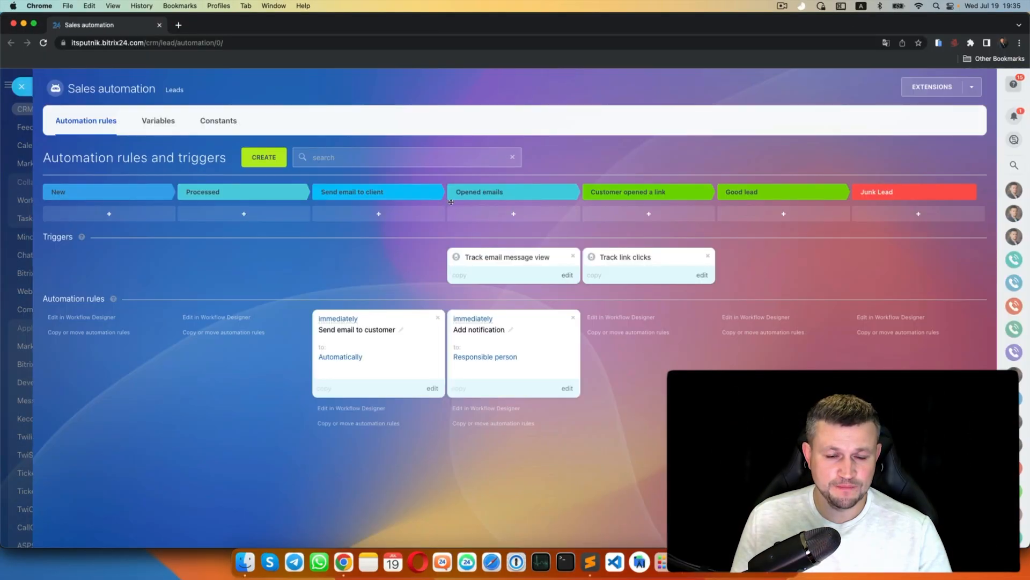
- Put the TwiSMS link in the Send email to customer body and return test1 to Send email to client
click(393, 359)
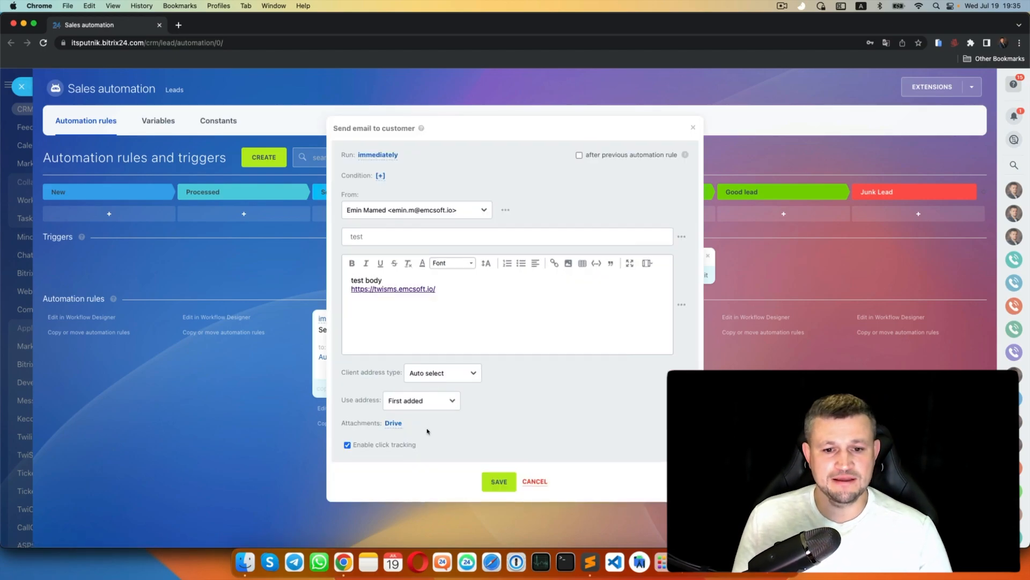
key(Escape)
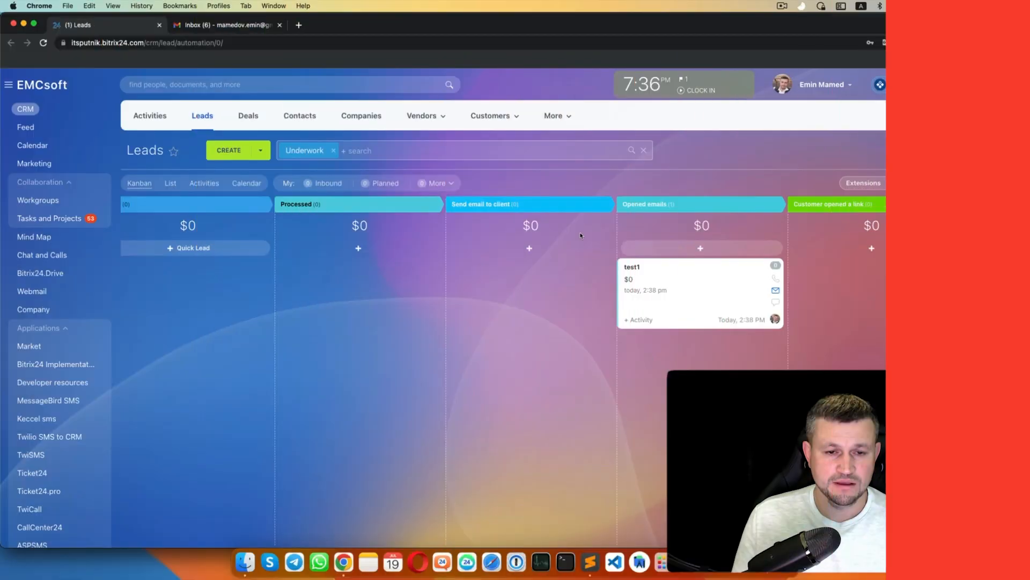
drag(698, 290, 398, 235)
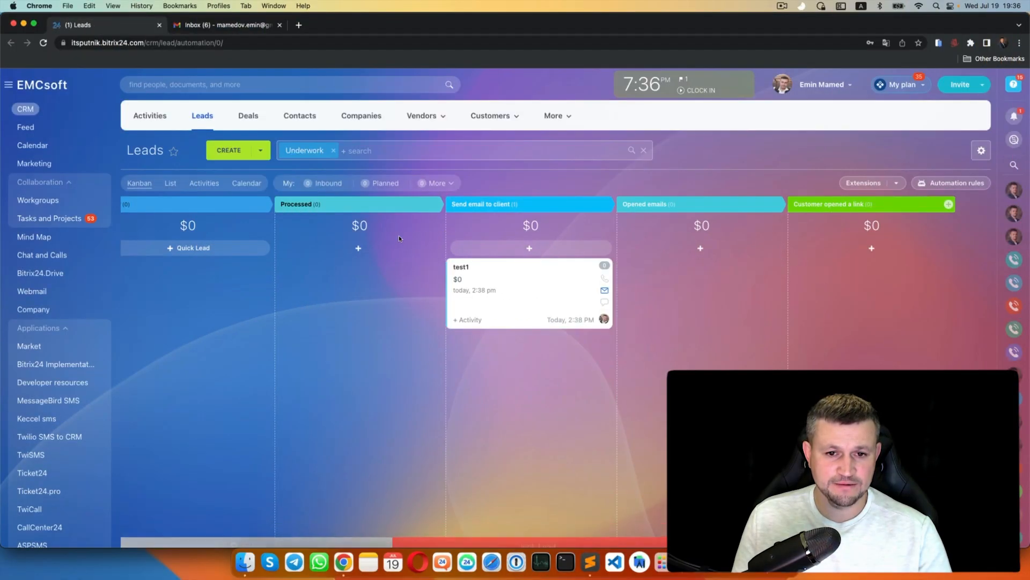
- Follow the twisms.emcsoft.io link in the Gmail test email, browse the TwiSMS page, then return to Bitrix24
click(191, 24)
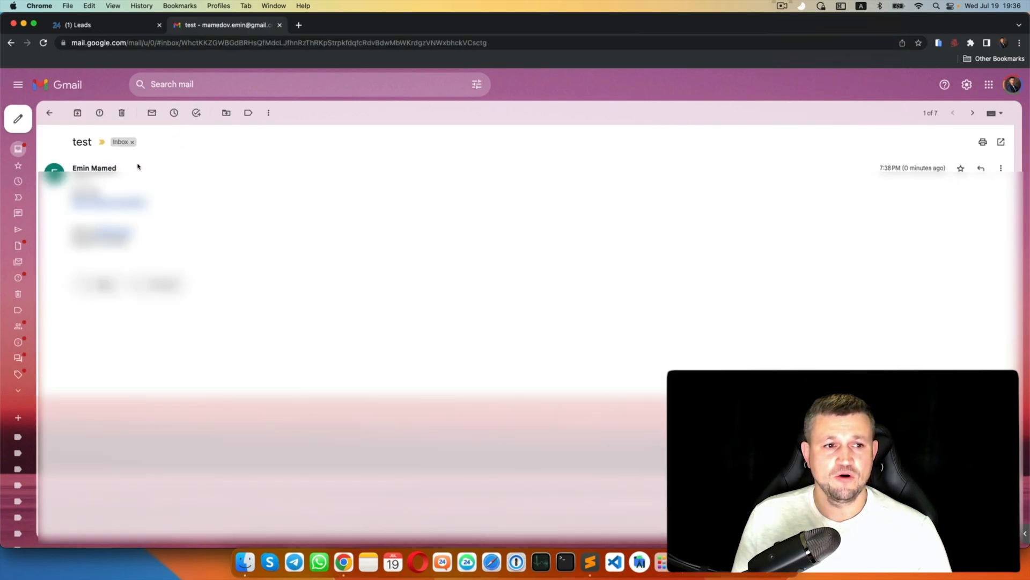
click(107, 24)
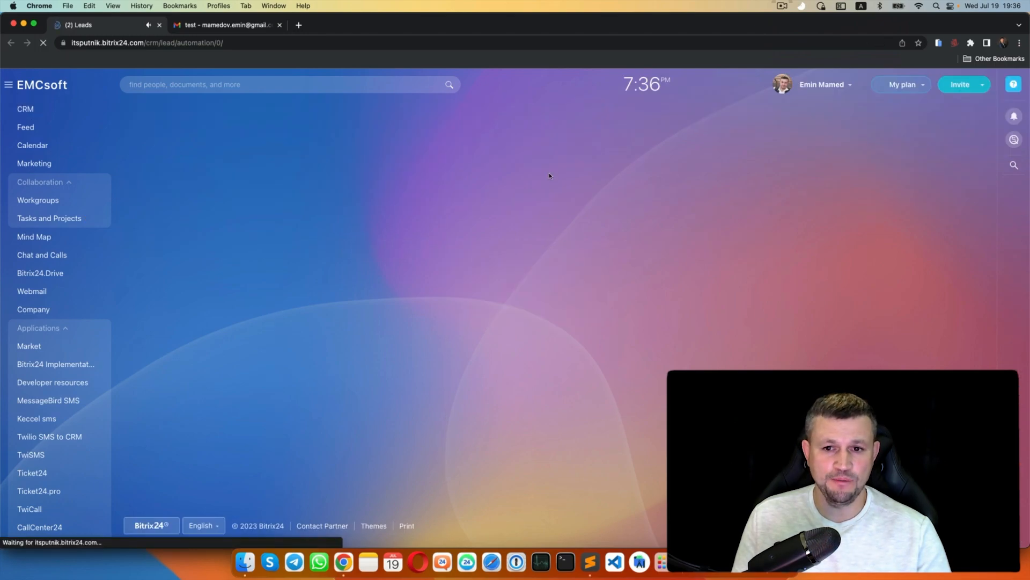
click(221, 25)
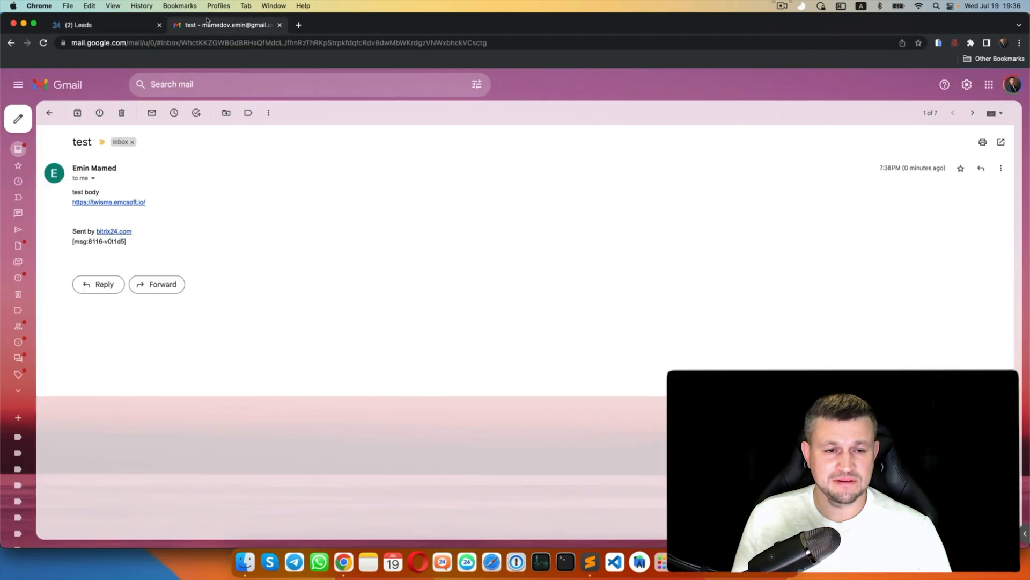
click(108, 203)
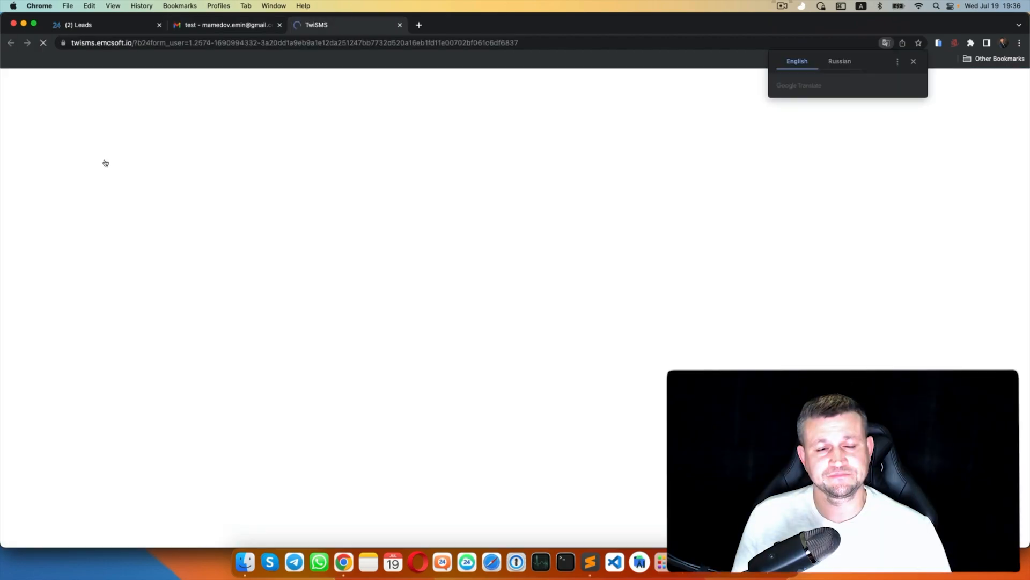
scroll(232, 191, down, 10)
scroll(243, 226, down, 5)
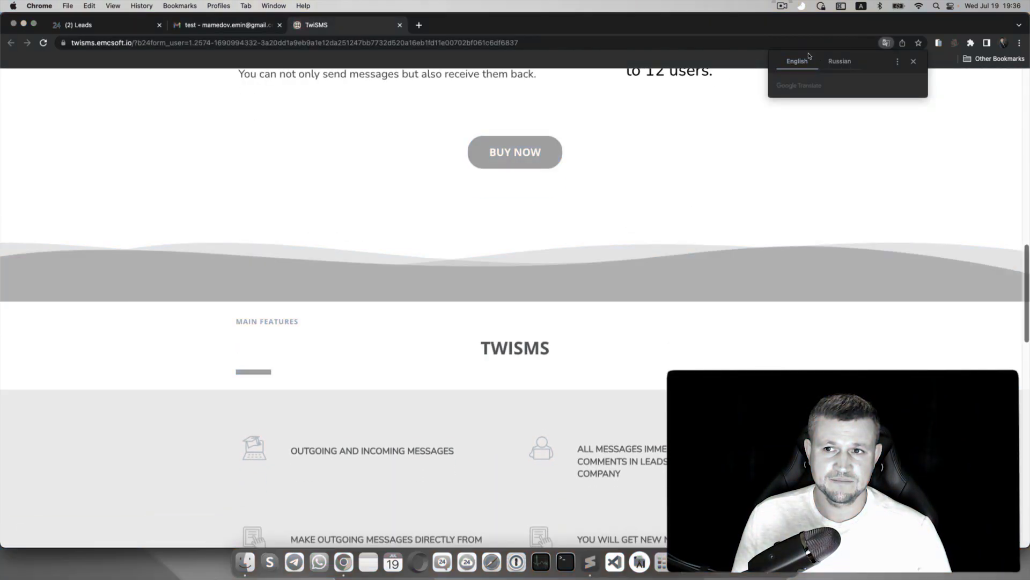
click(76, 25)
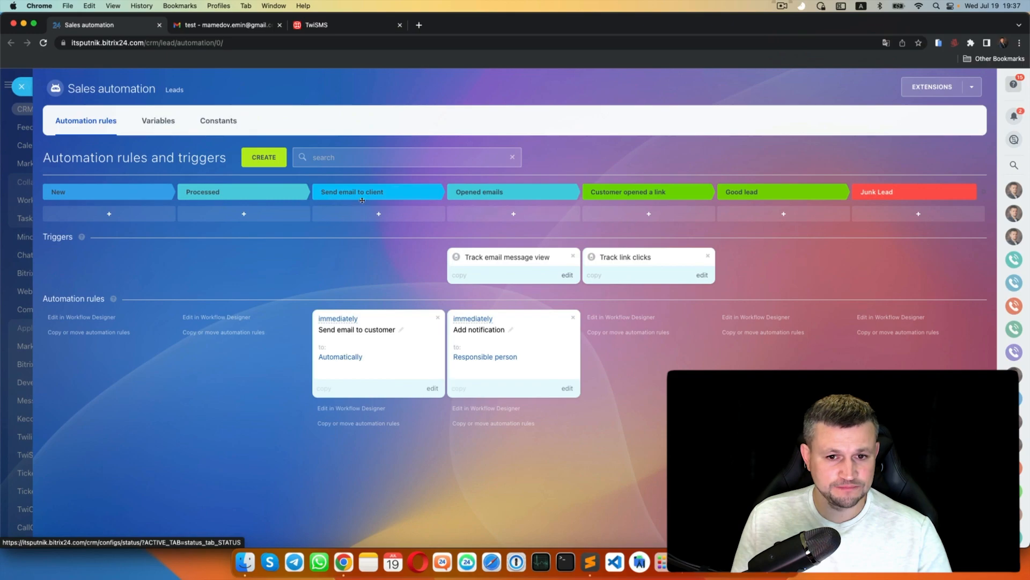
click(264, 158)
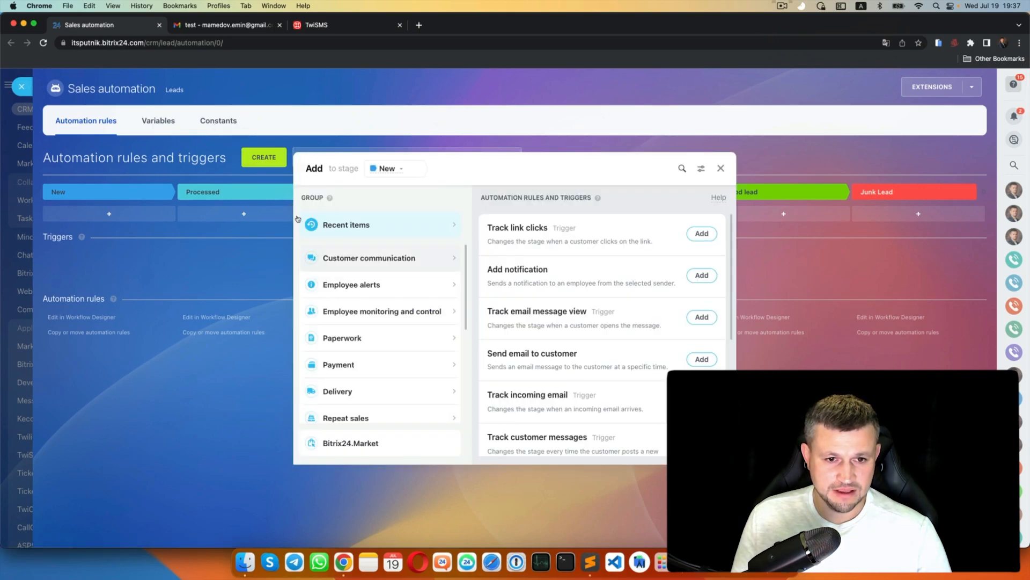
click(348, 258)
scroll(509, 290, down, 1)
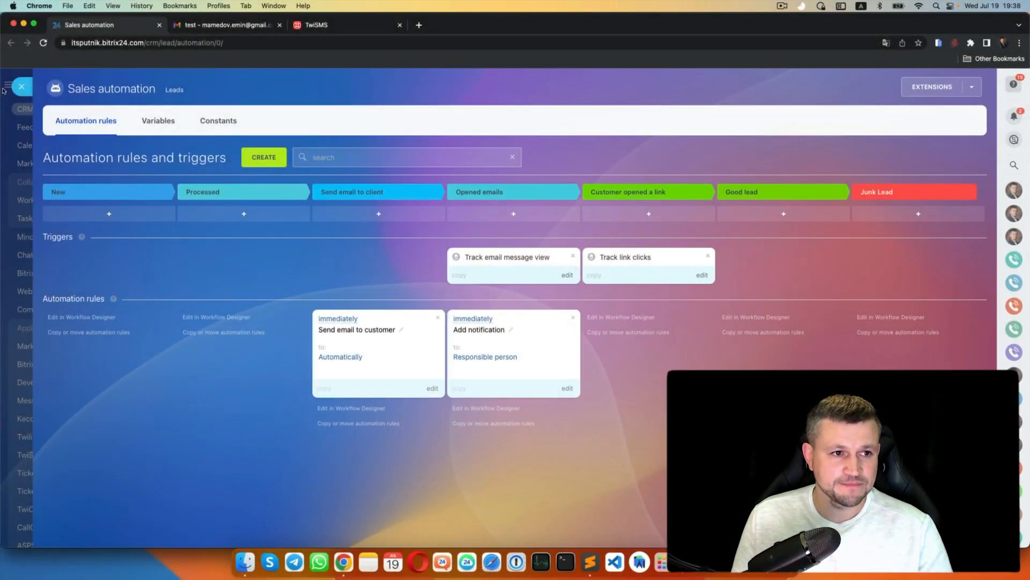
- Add an 'Incoming email' stage after Customer opened a link on the leads board
click(21, 86)
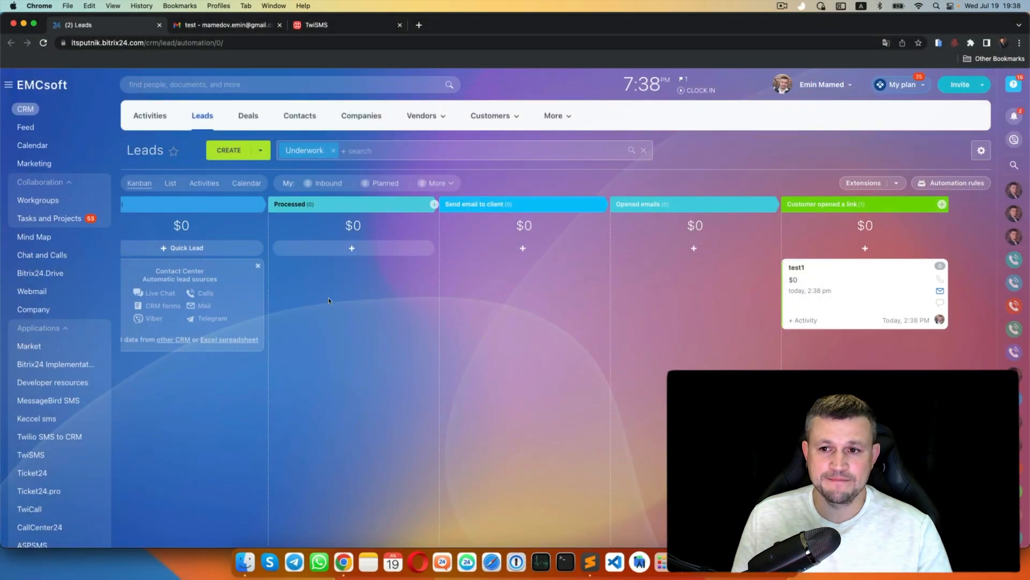
click(942, 203)
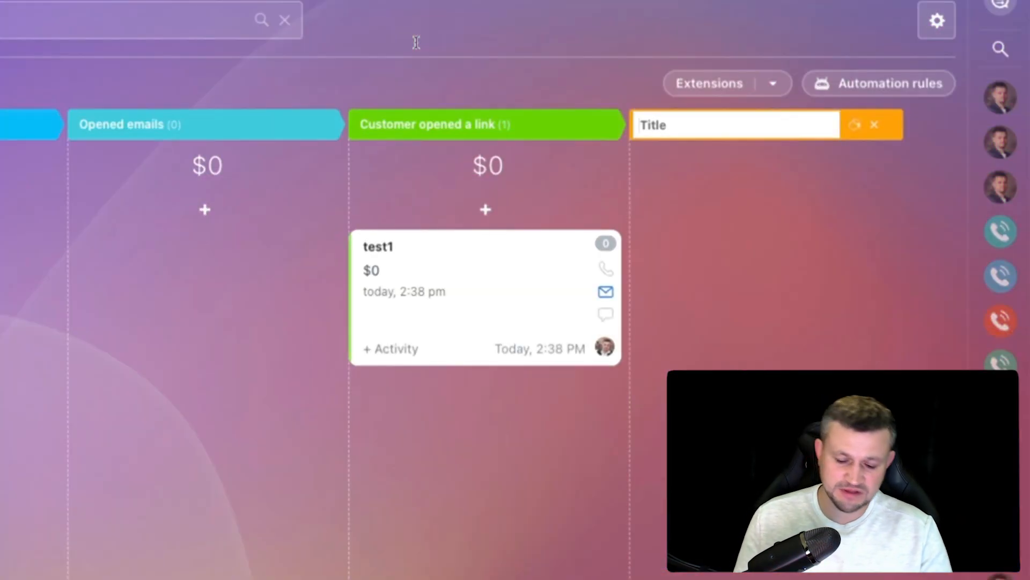
text(Incoming emai)
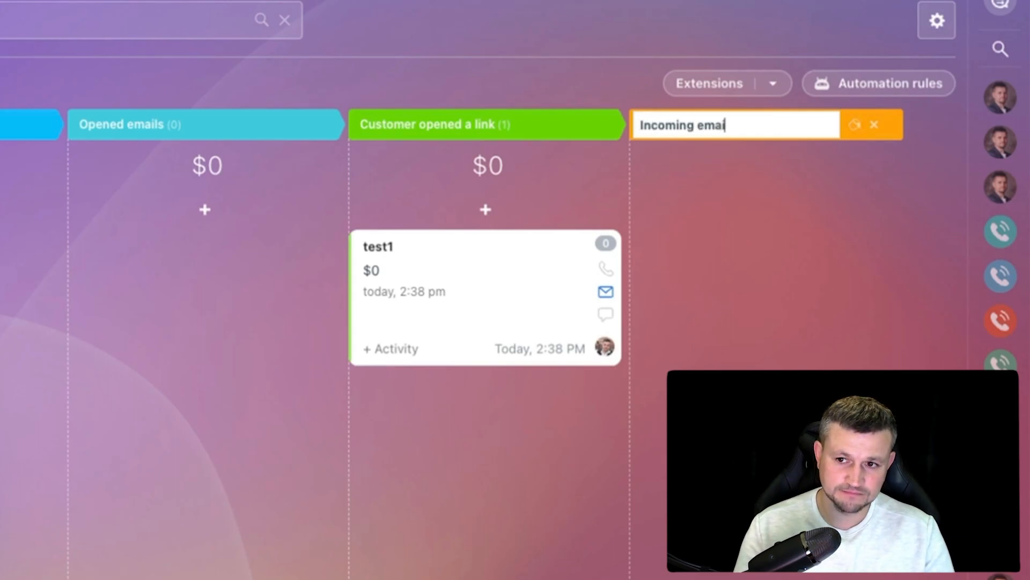
text(l)
key(Return)
- Add a Track incoming email trigger and place it on the Incoming email stage
click(878, 83)
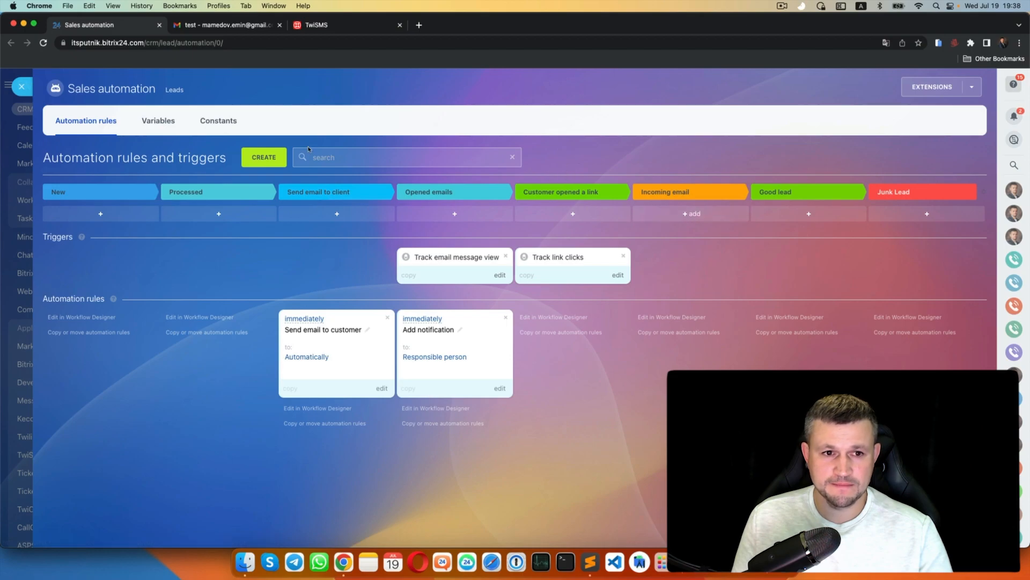
click(264, 156)
click(370, 258)
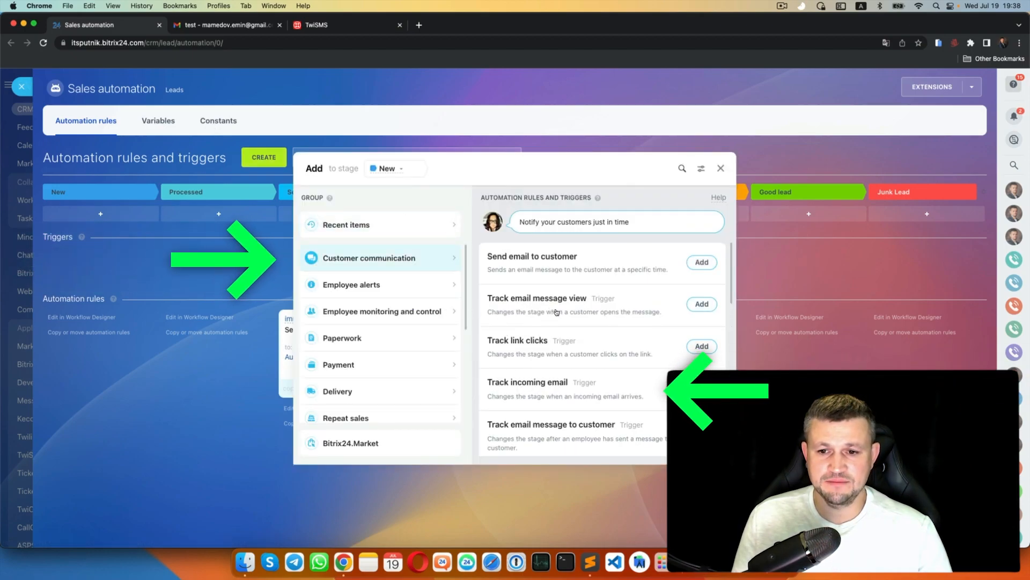
click(702, 388)
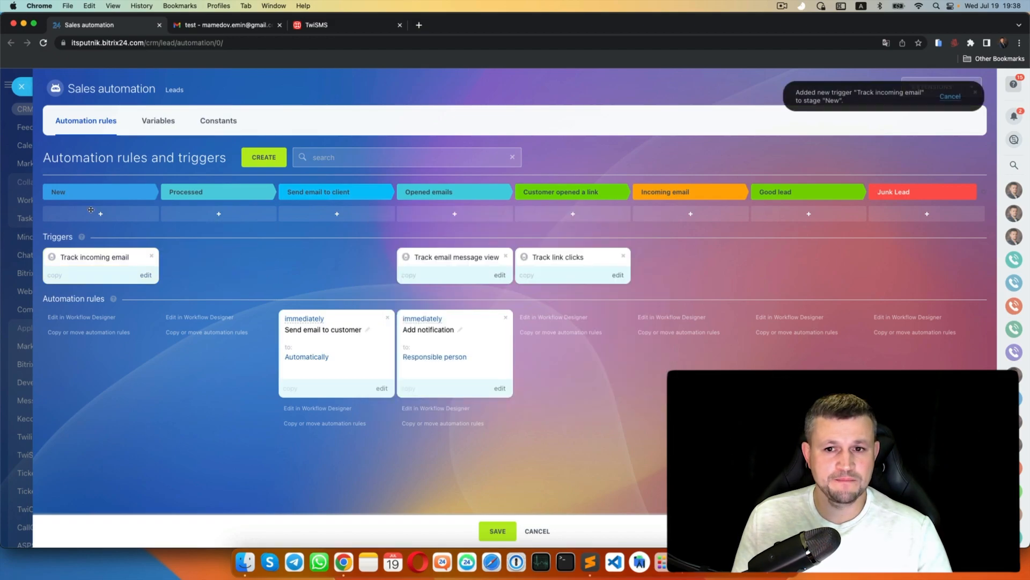
drag(91, 256, 681, 257)
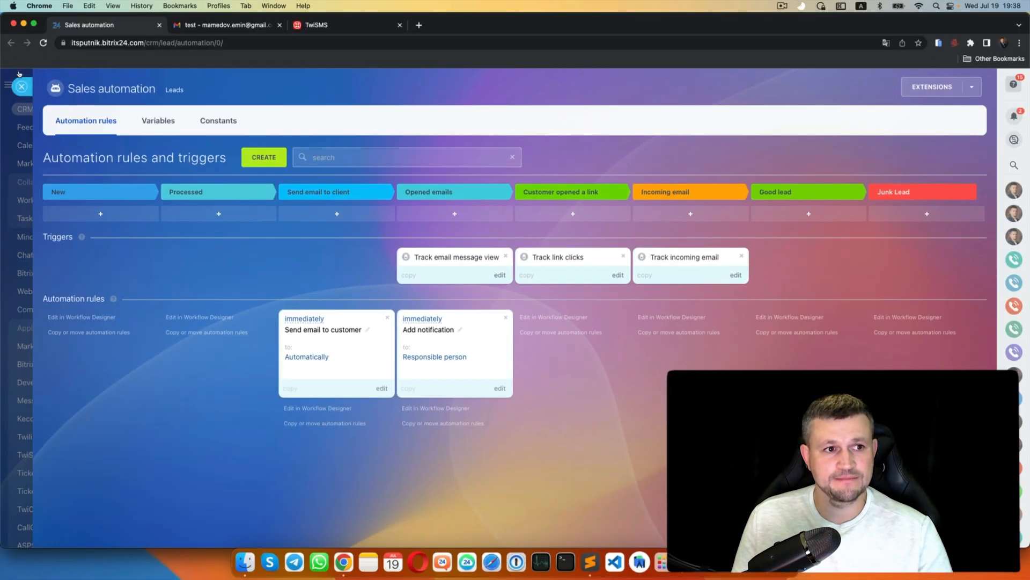
click(21, 86)
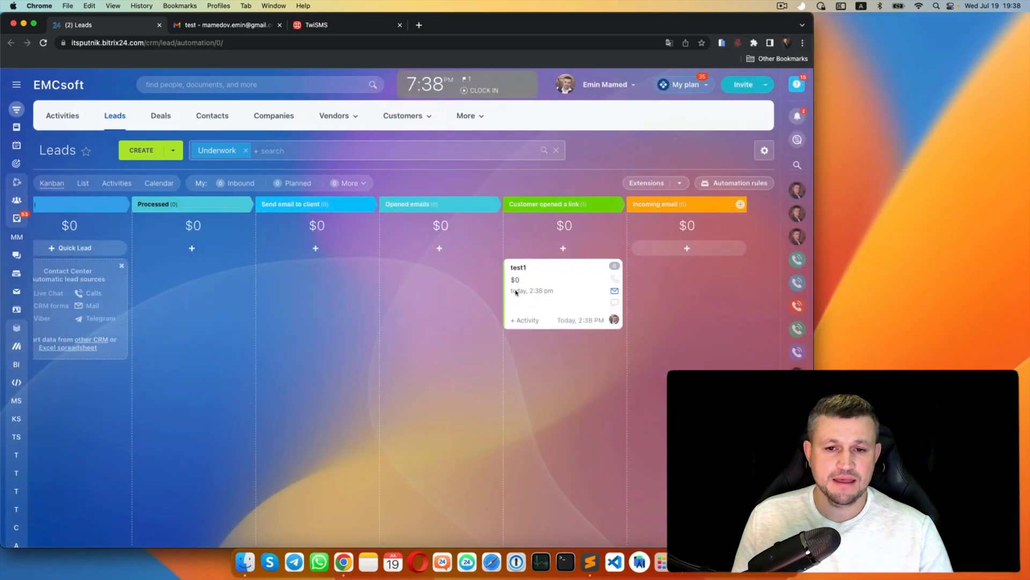
- Reply to the Gmail test email with the message 'thank you fro greate'
click(183, 24)
click(98, 284)
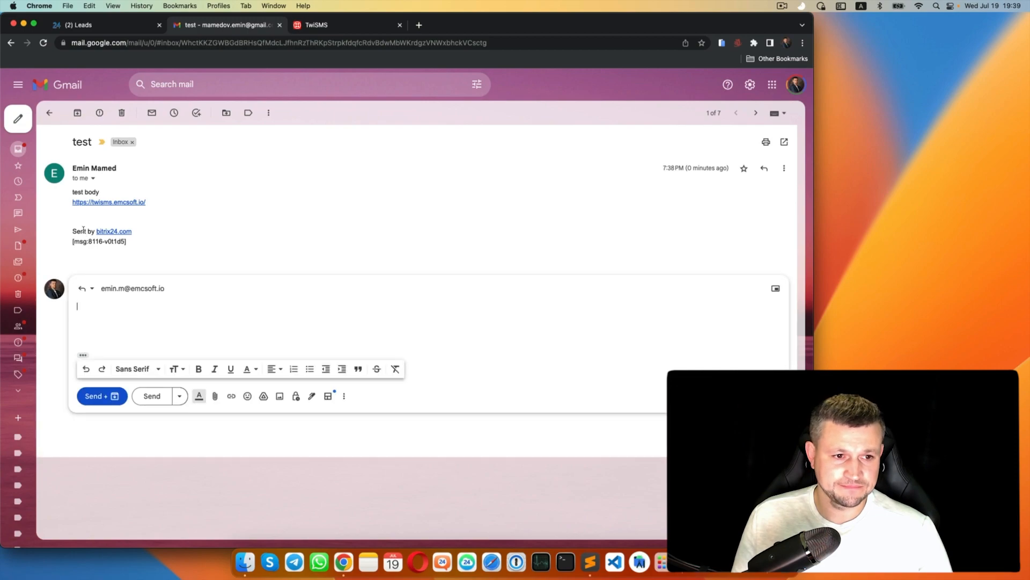
text(thank you fr)
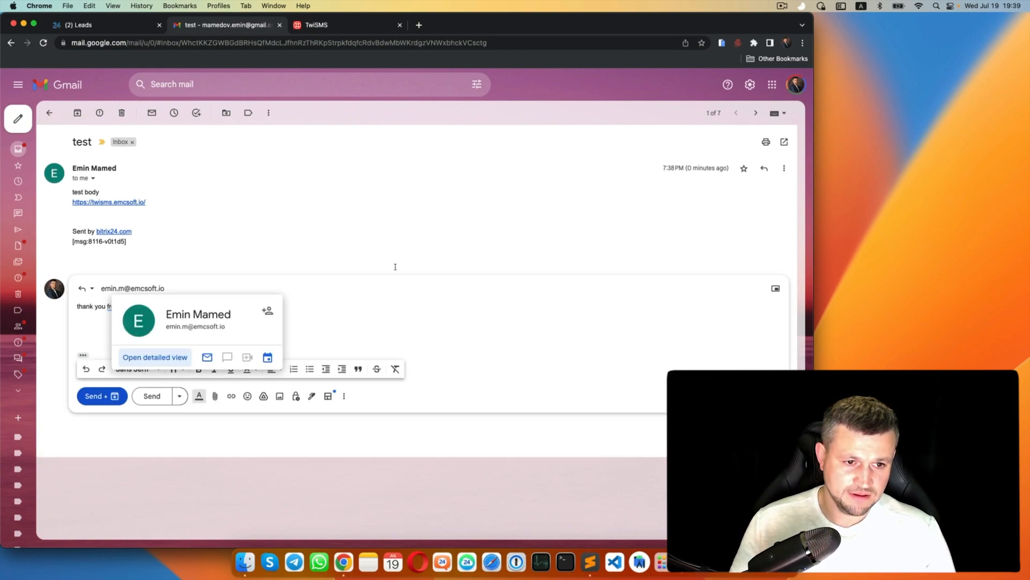
text(o greate)
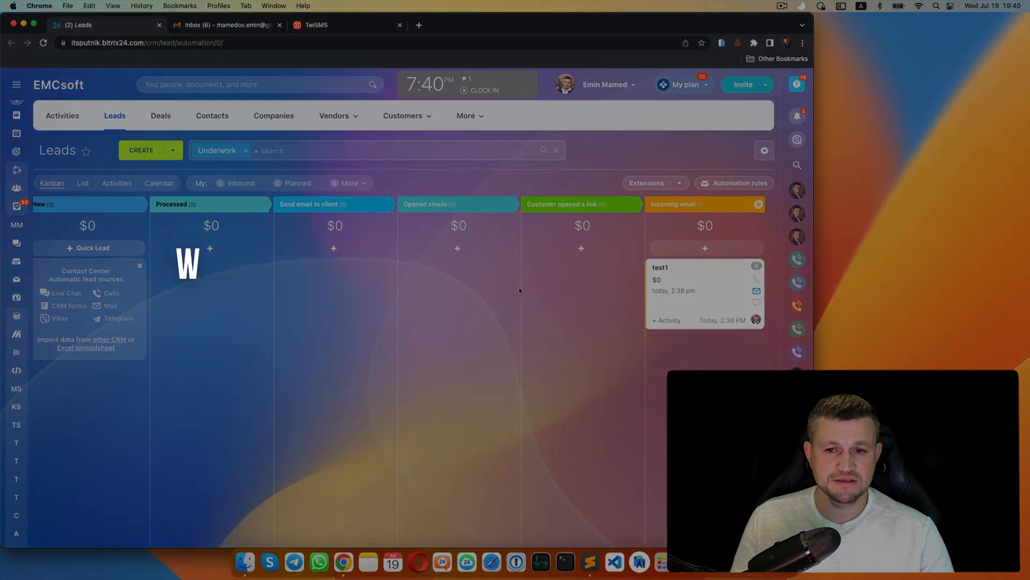
- Scroll through the lead automation rules to review the triggers, then return to the leads board
scroll(519, 288, right, 1)
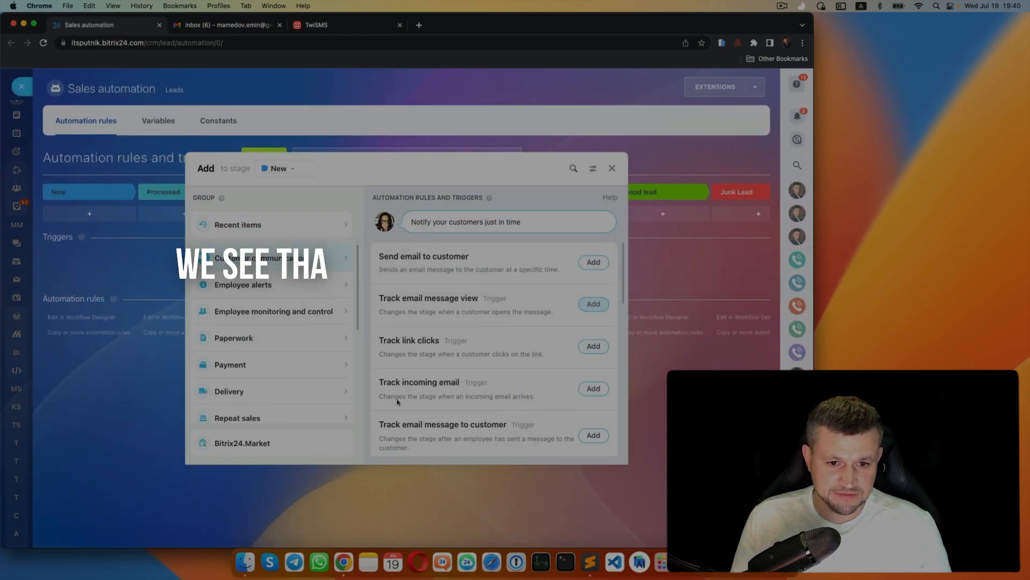
scroll(395, 293, down, 2)
scroll(395, 292, down, 1)
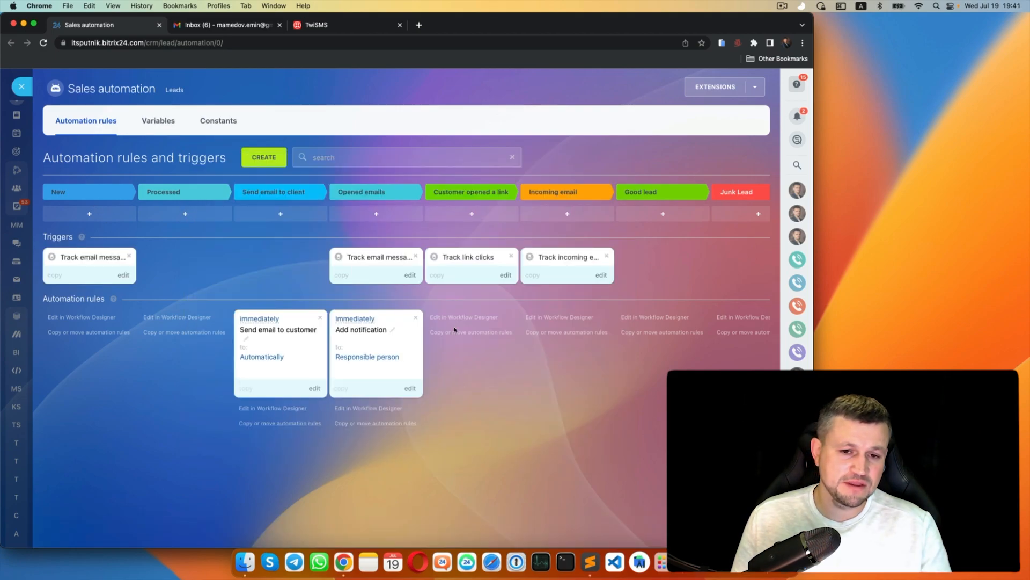
scroll(454, 326, right, 2)
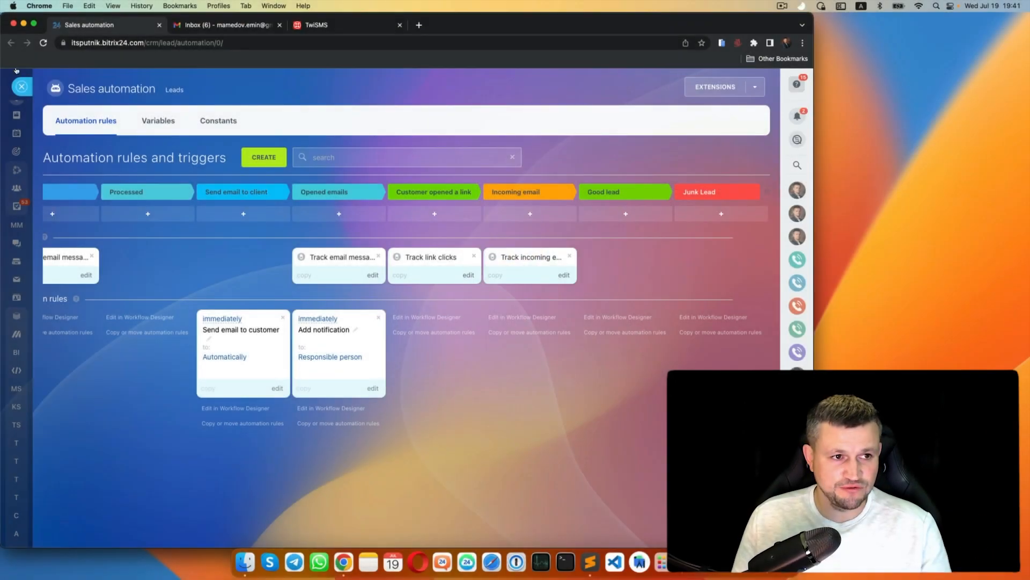
click(21, 86)
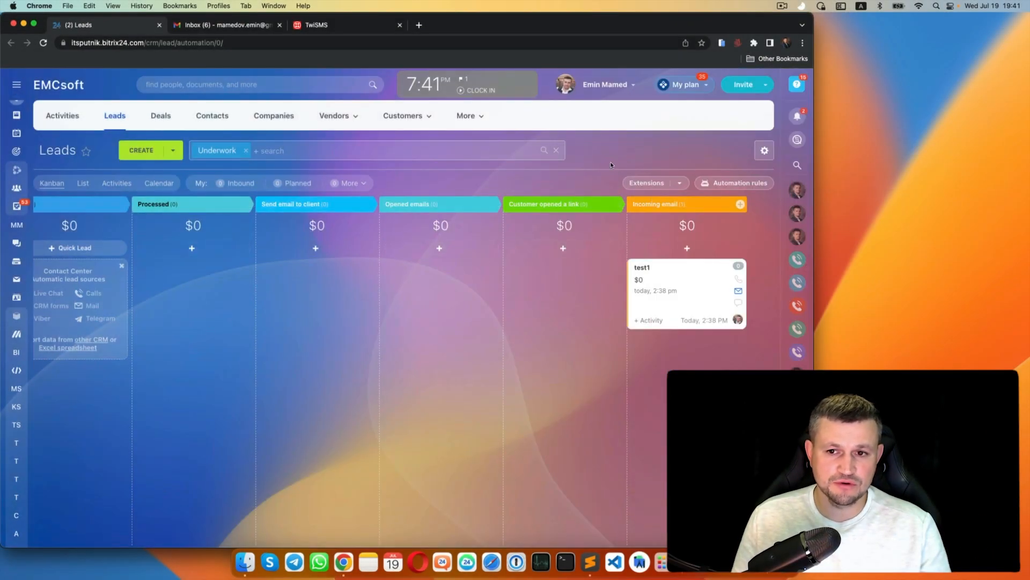
- Add a new stage named Email sent to customer after Incoming email
click(741, 204)
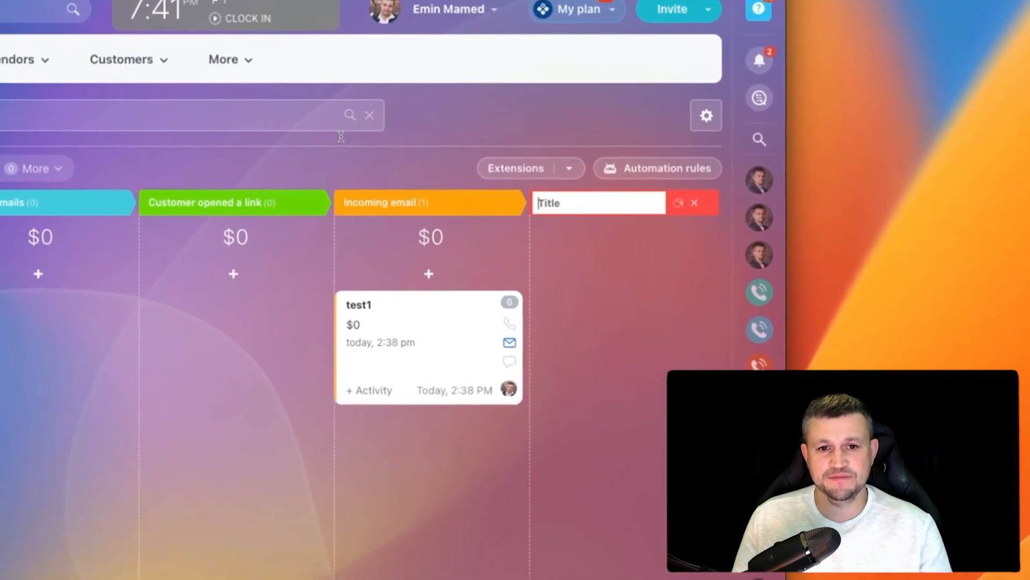
text(Email sent to customer)
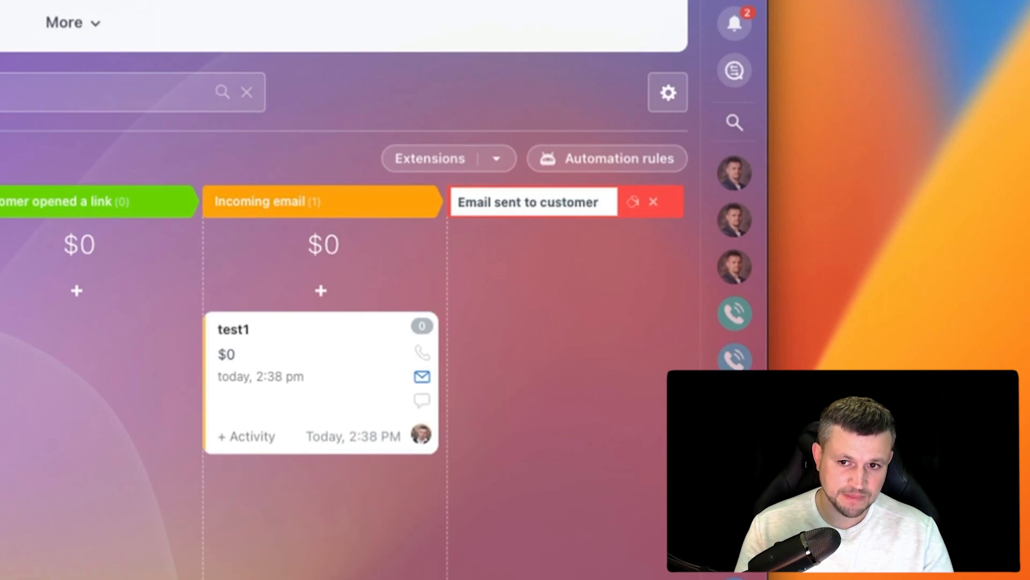
key(Return)
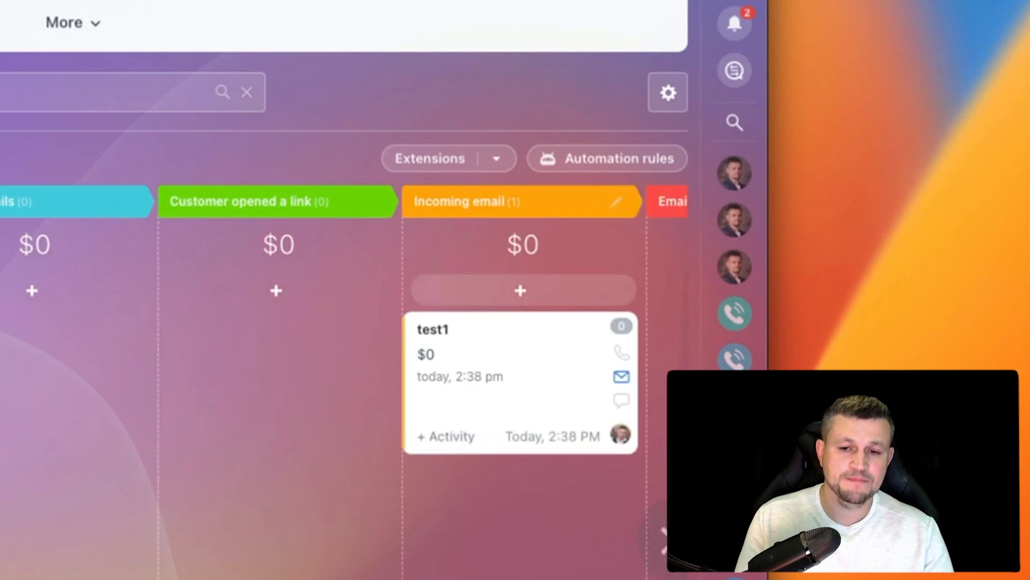
- Move the New stage's email-to-customer trigger onto the Email sent to customer stage
click(607, 158)
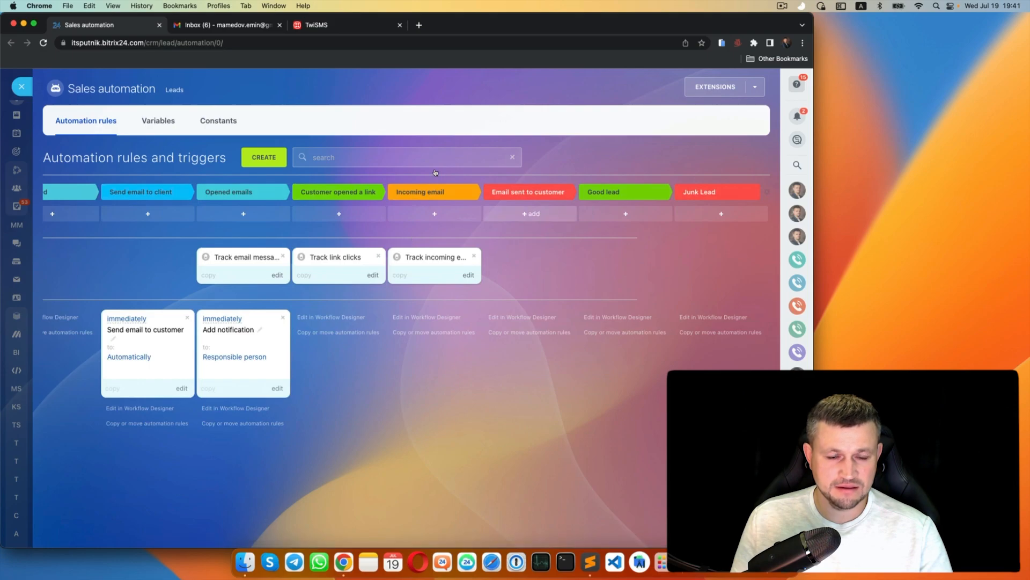
scroll(333, 247, left, 5)
drag(107, 258, 663, 258)
scroll(516, 210, right, 5)
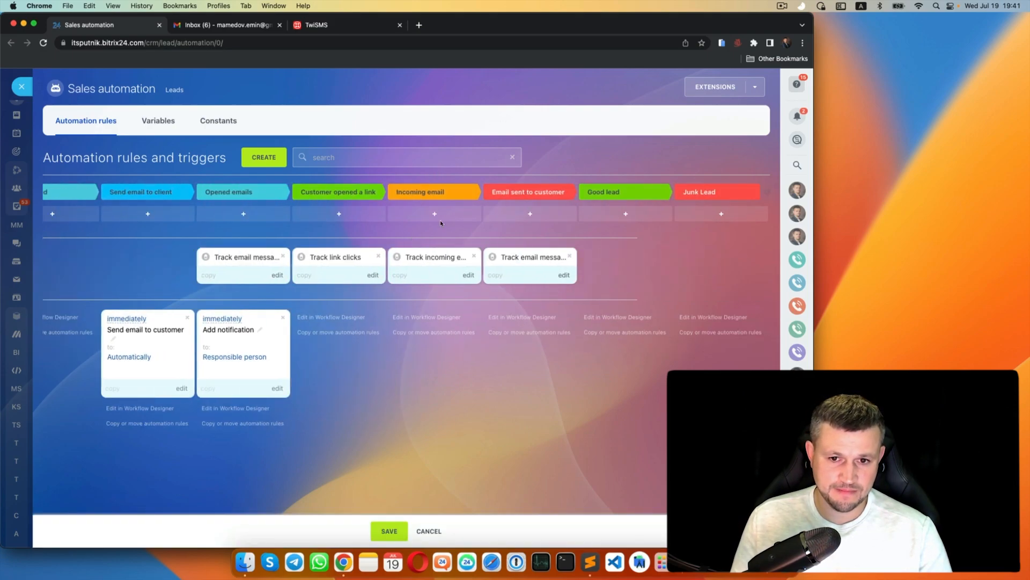
key(Escape)
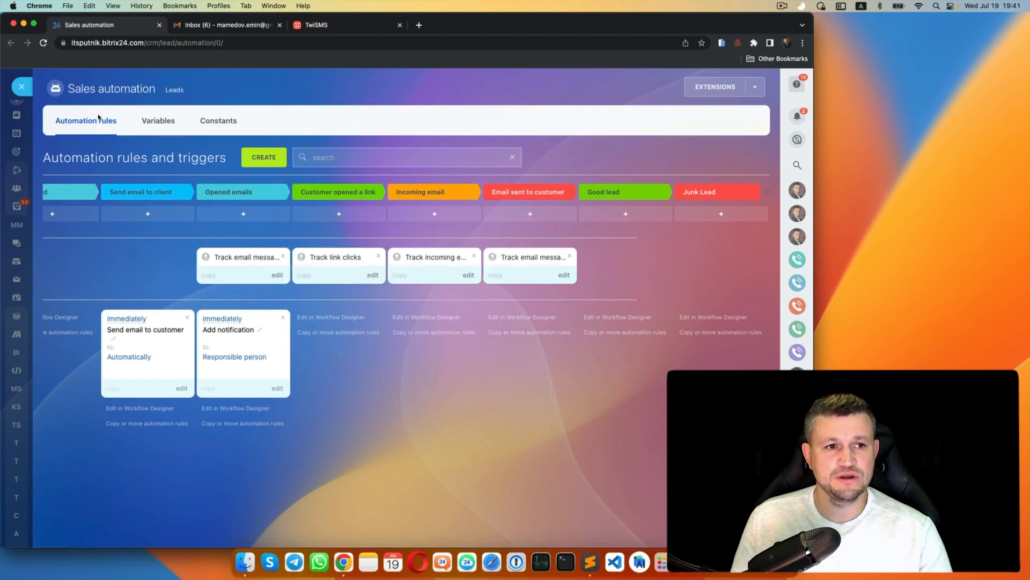
click(22, 86)
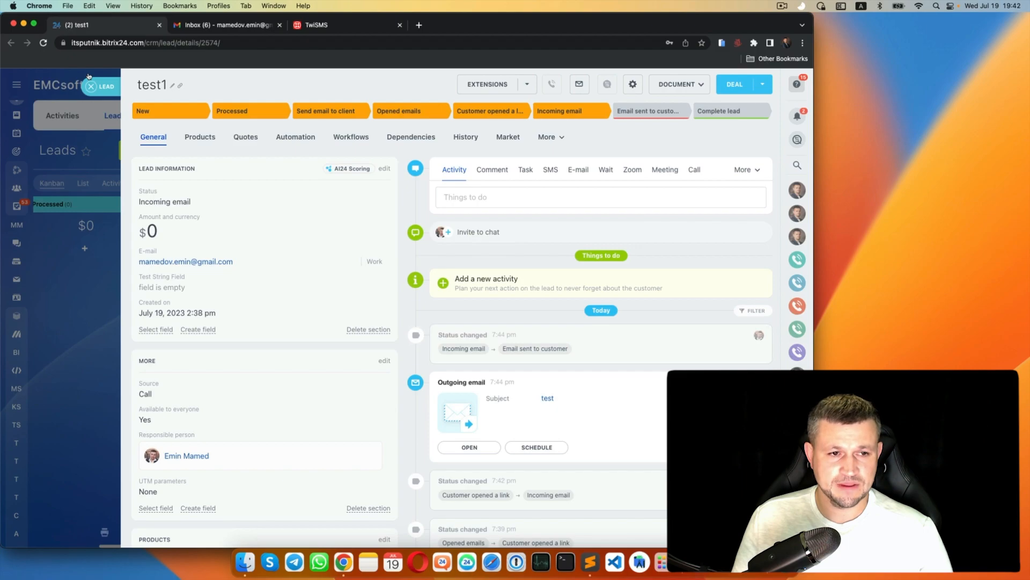
- Close the test1 lead and reload the leads board
click(88, 76)
click(43, 42)
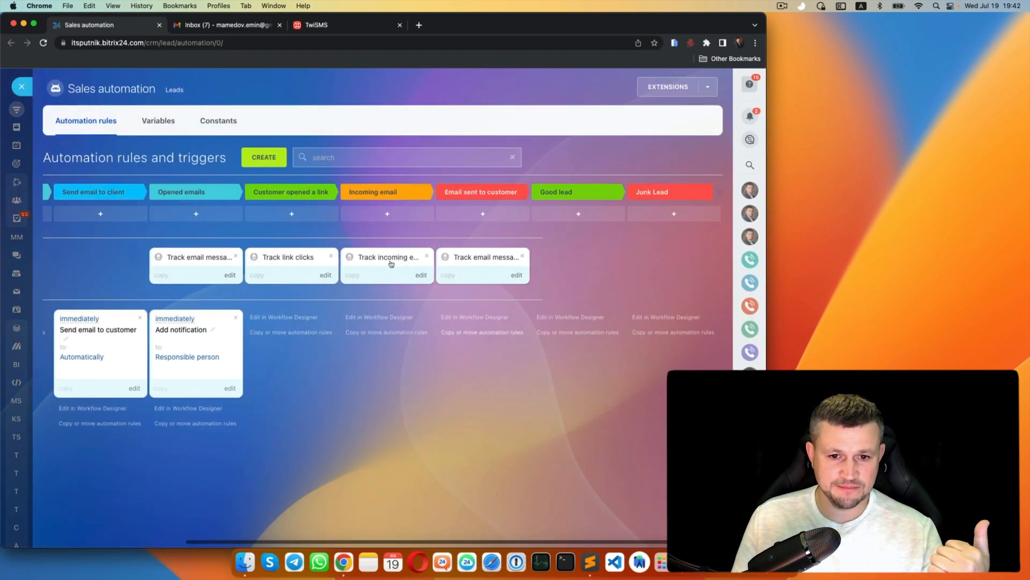
- Place an Add notification rule under Email sent to customer and pick a role-based recipient
click(264, 157)
click(219, 284)
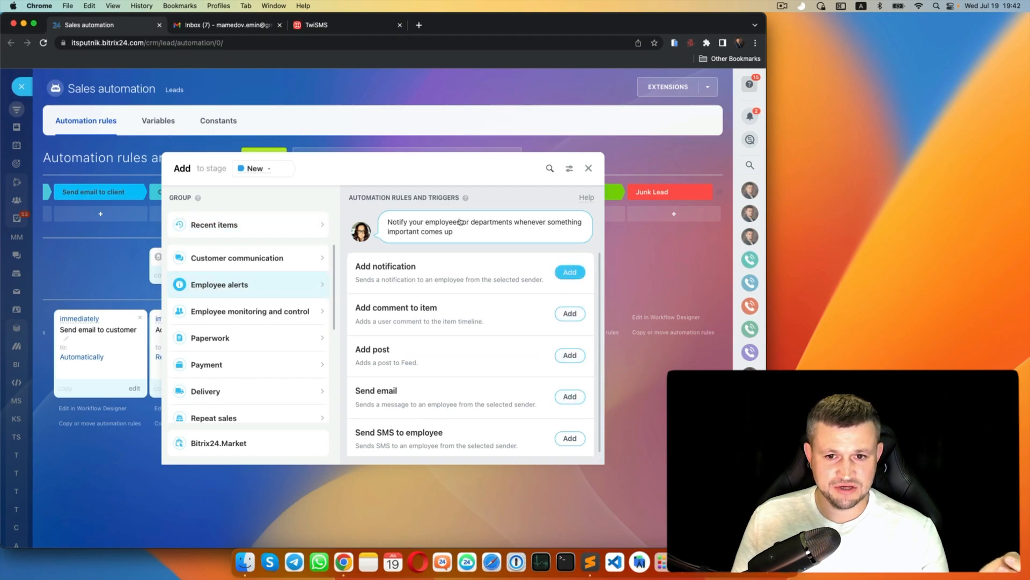
click(588, 168)
drag(215, 347, 505, 368)
drag(404, 294, 406, 296)
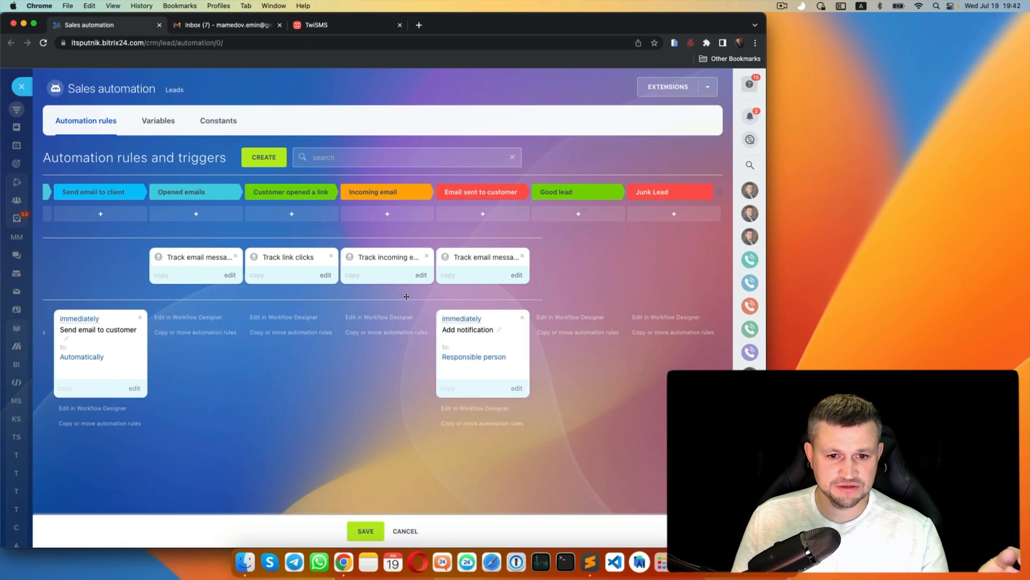
click(416, 314)
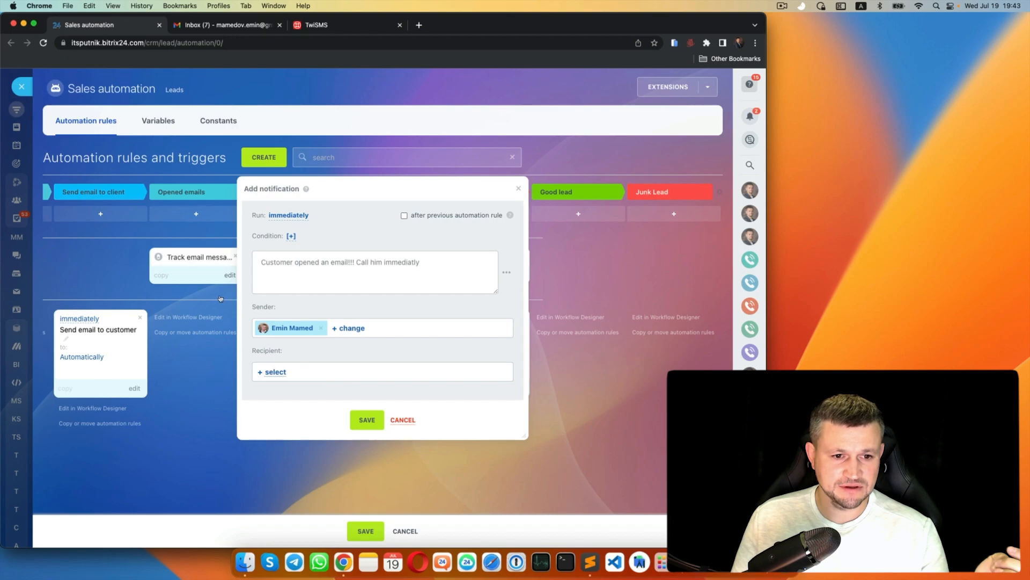
click(276, 372)
click(242, 186)
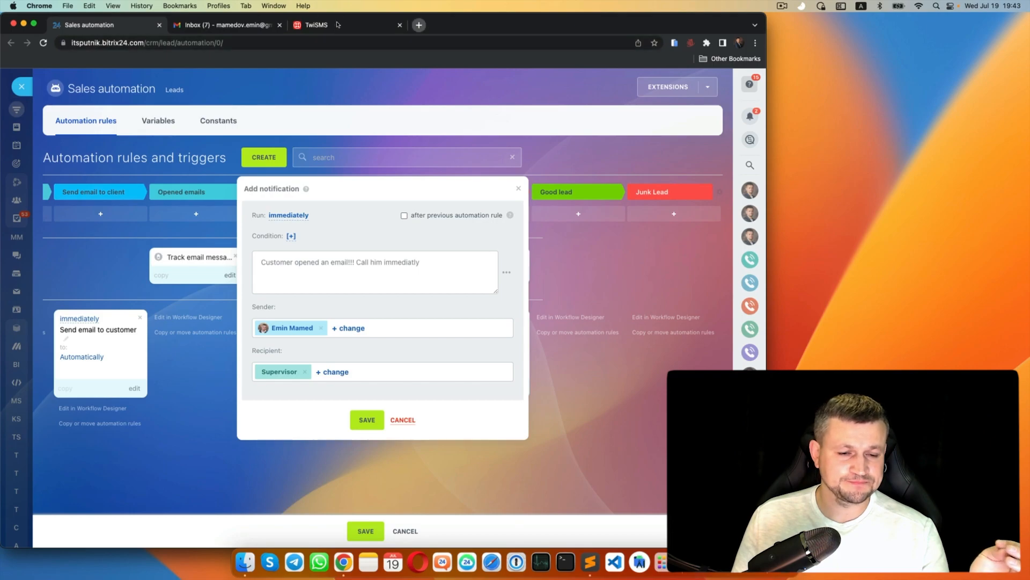
- Load the CRM activities page (itsputnik.bitrix24.com/crm/activity/) in a new browser tab
click(419, 25)
text(i)
key(Return)
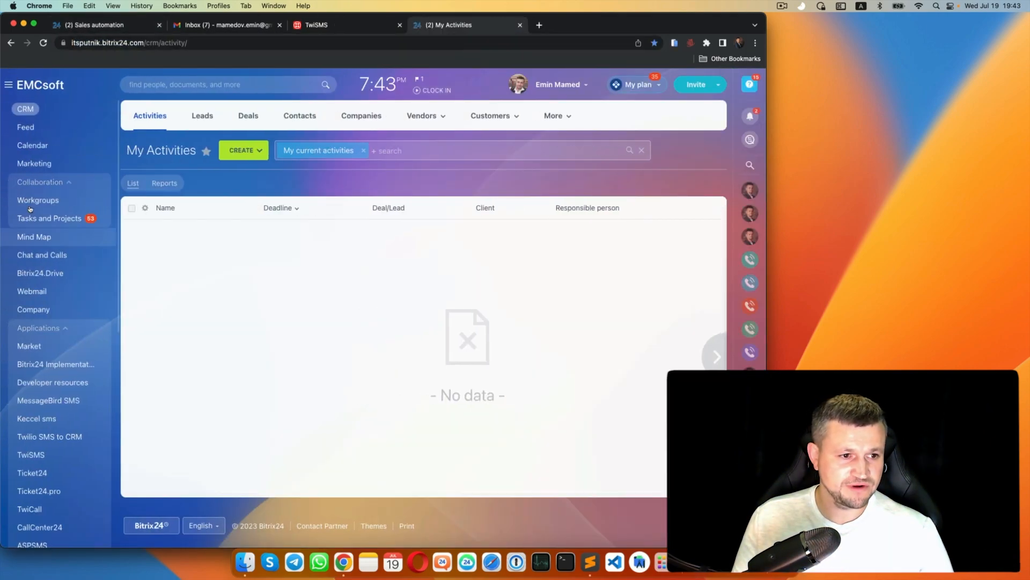
- View the Company structure chart in the new tab
click(33, 309)
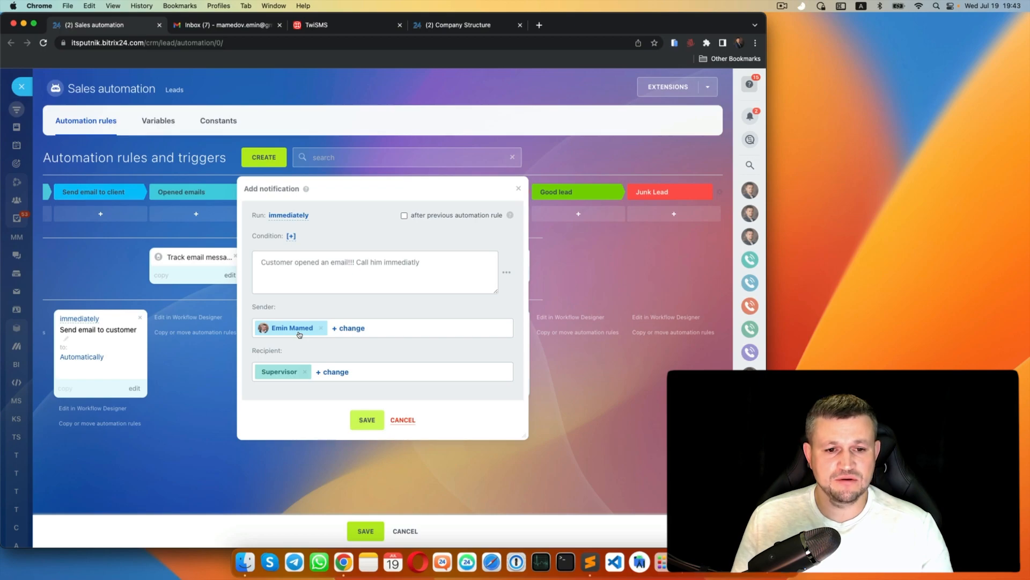
- Confirm the supervisor notification rule, then filter leads by Email sent to customer status
key(Escape)
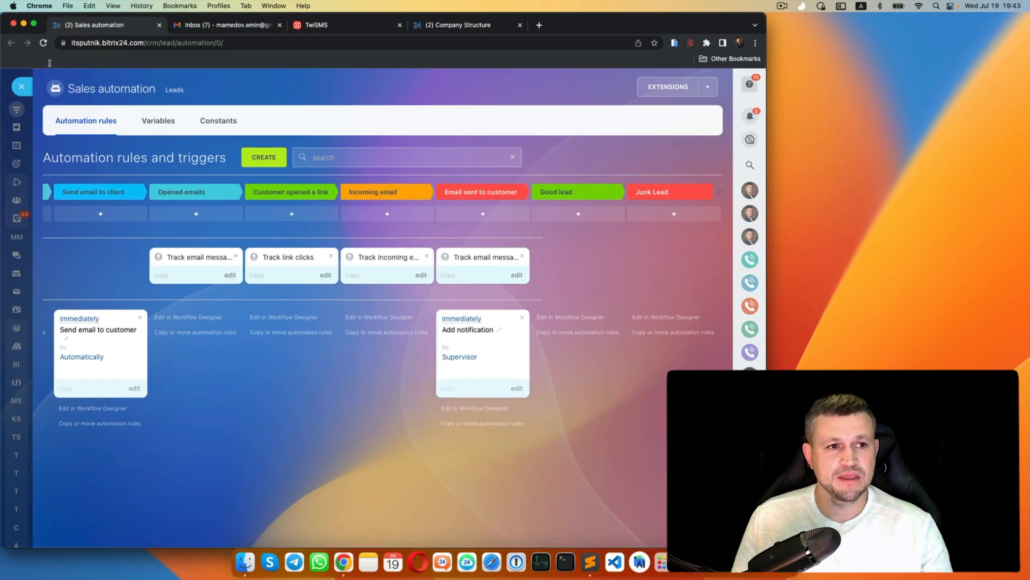
click(21, 86)
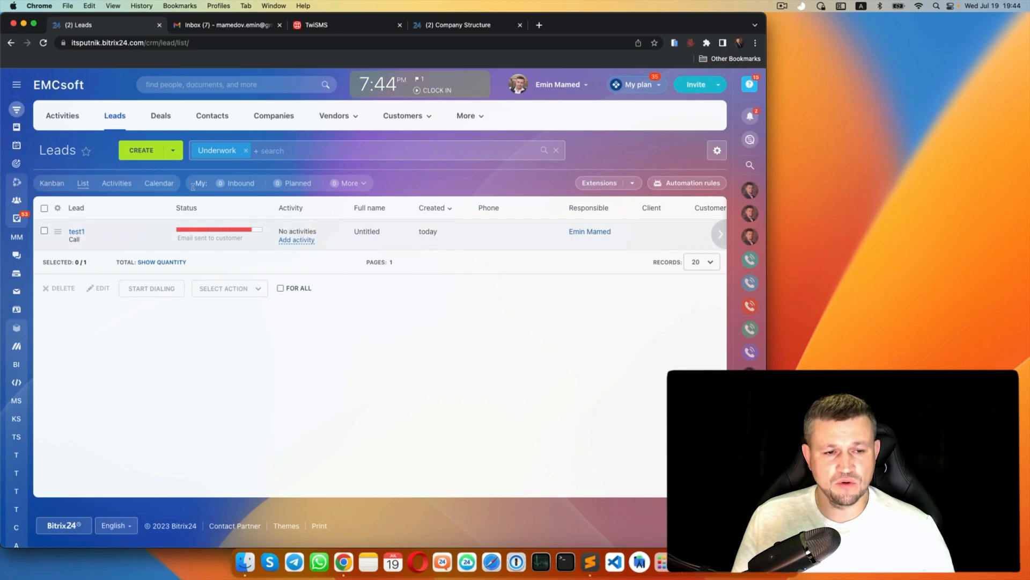
click(262, 151)
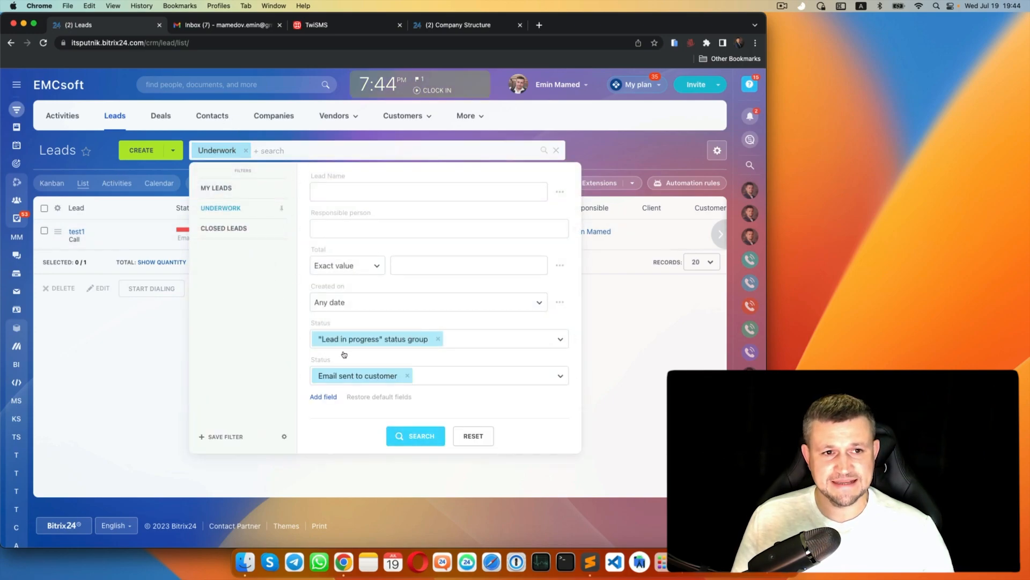
click(415, 436)
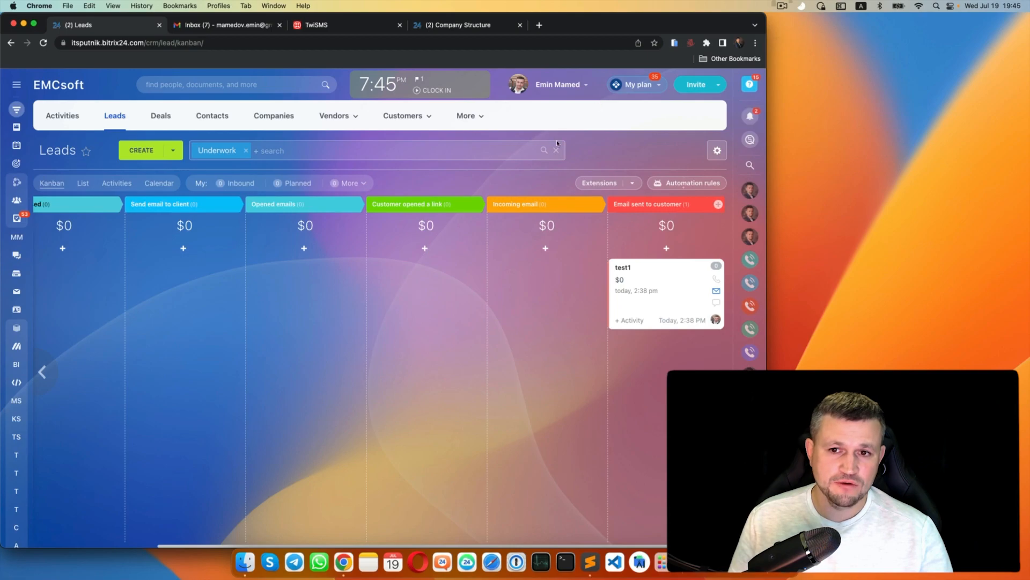
- Browse the available automation triggers, then start a new stage after Email sent to customer
click(687, 183)
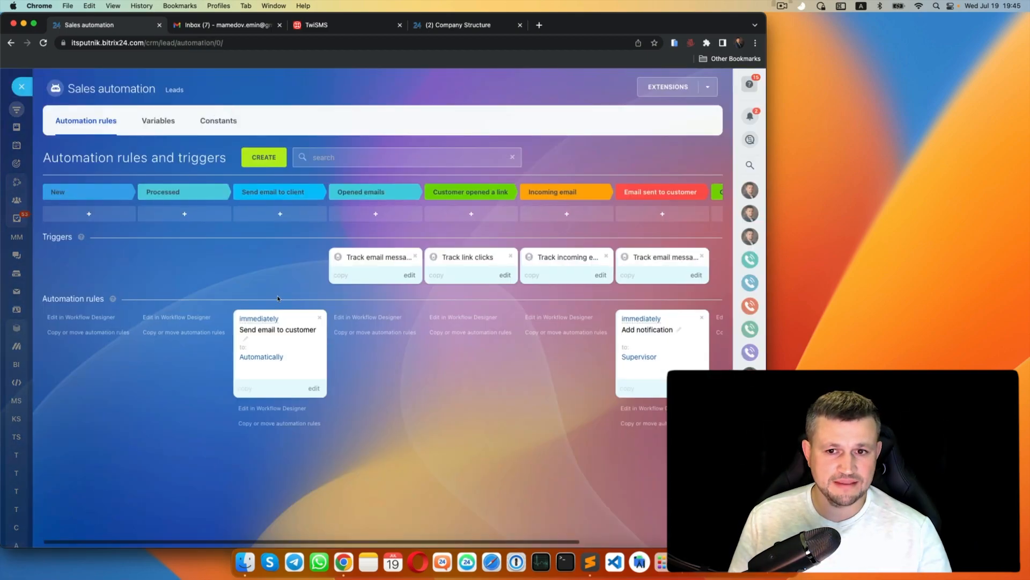
scroll(234, 216, right, 5)
click(264, 157)
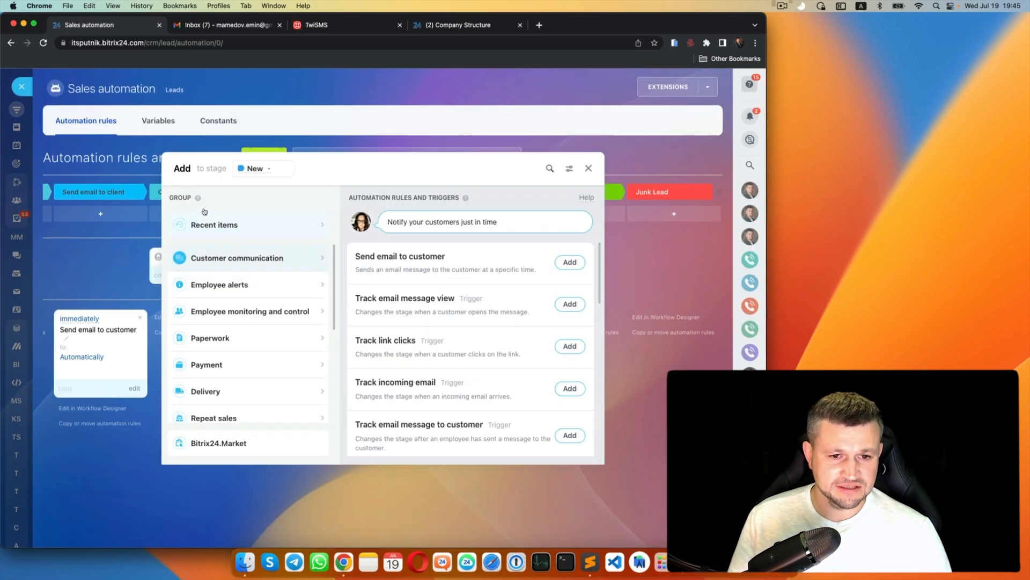
scroll(391, 280, down, 3)
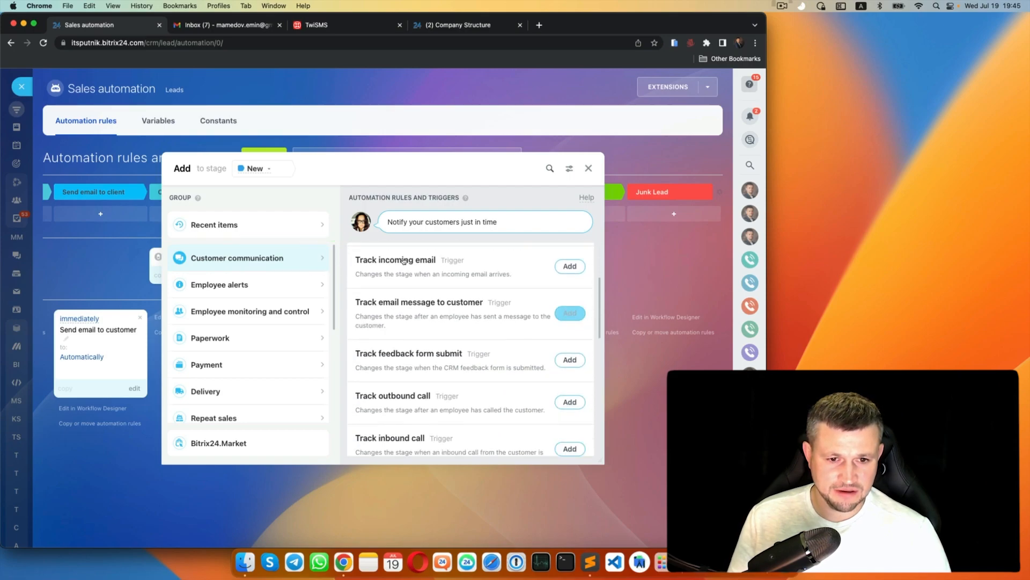
scroll(421, 254, down, 1)
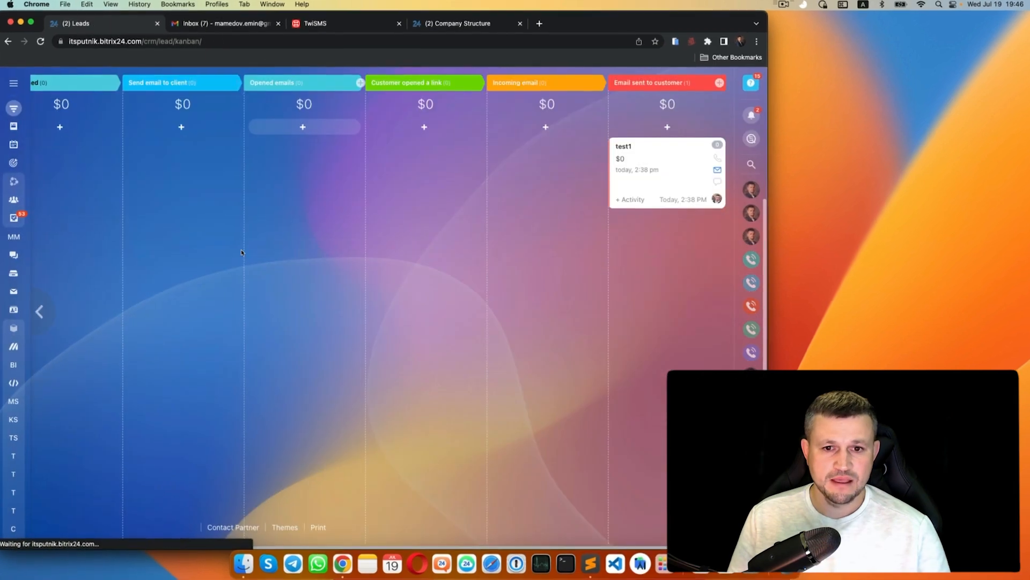
scroll(363, 246, right, 1)
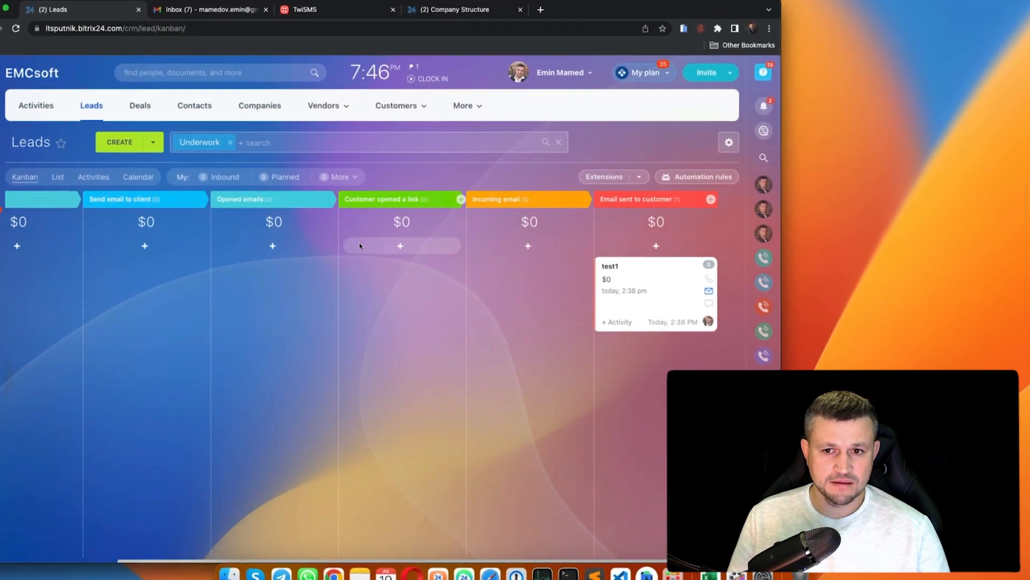
click(711, 196)
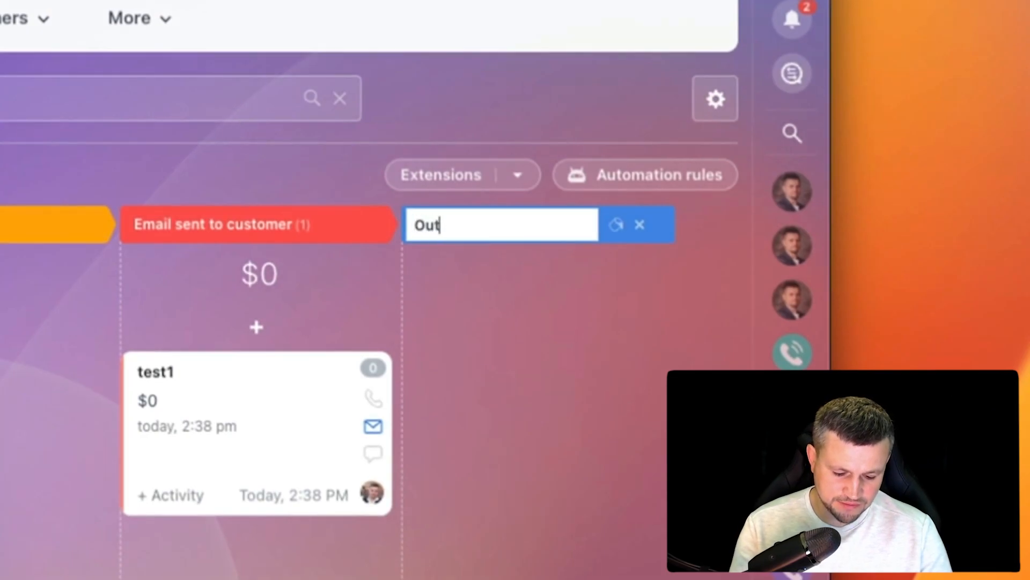
- Name the stage 'Outbound call', put the Track outbound call trigger on it, and save
text(Outbound call)
key(Return)
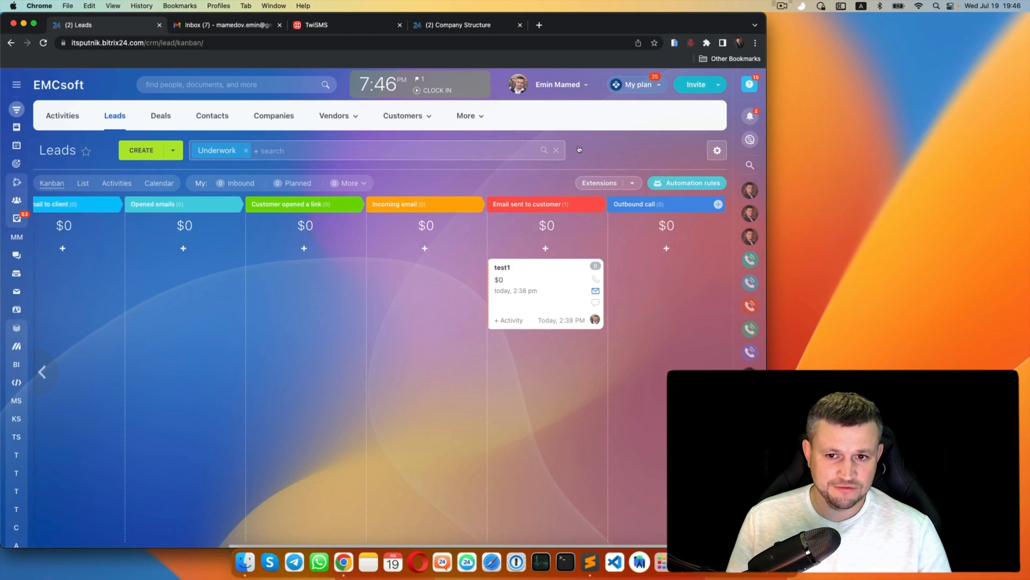
click(687, 183)
drag(86, 258, 407, 207)
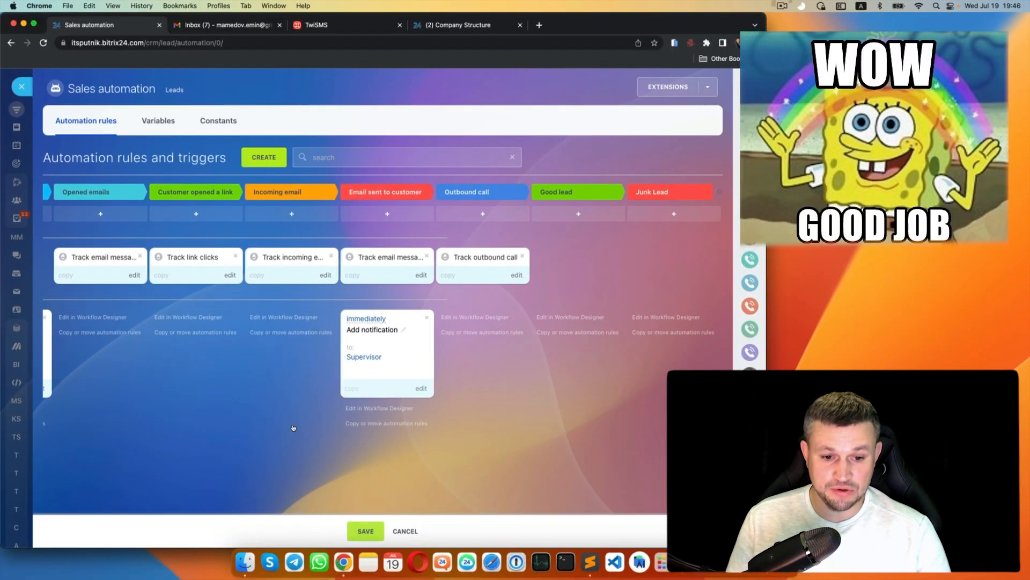
click(365, 531)
click(21, 87)
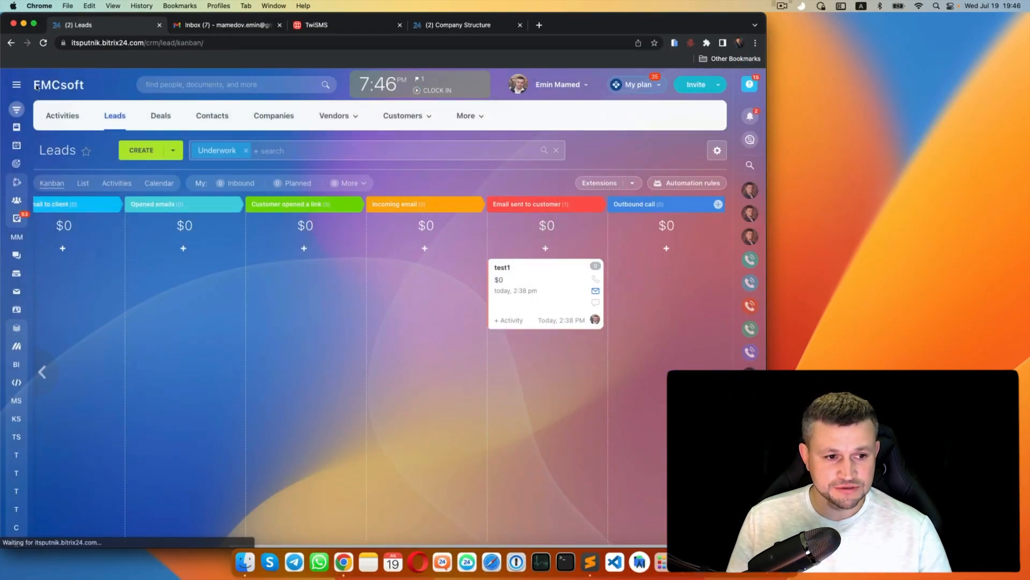
- Search the Market for CallCenter24 and open the CallCenter24 app details page
click(17, 85)
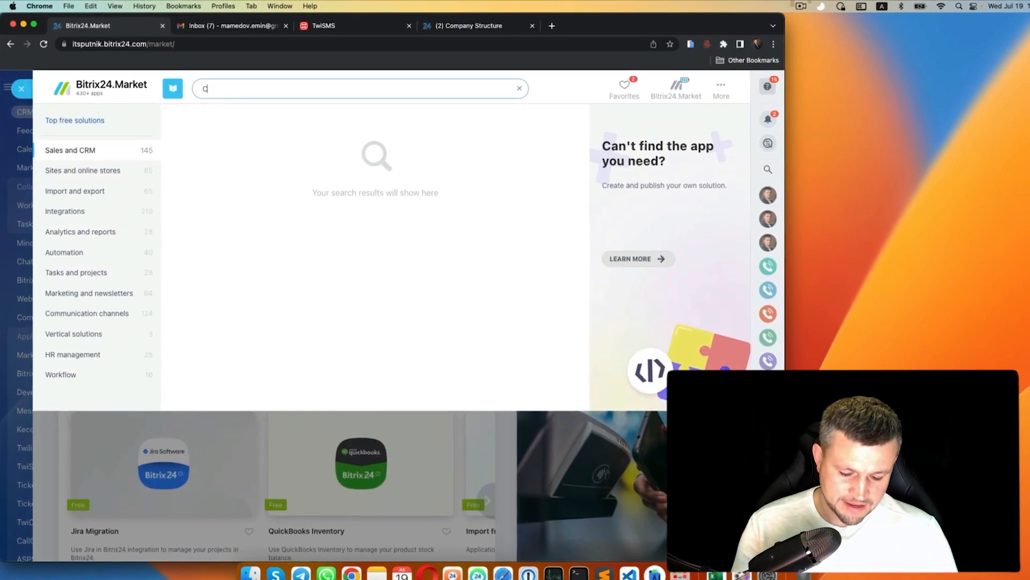
text(Call)
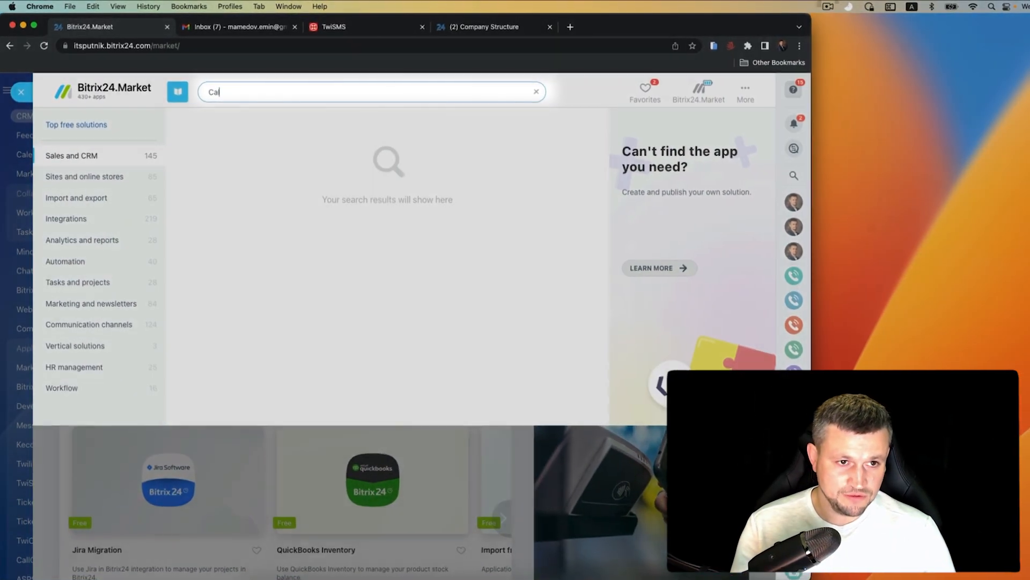
text(Center24)
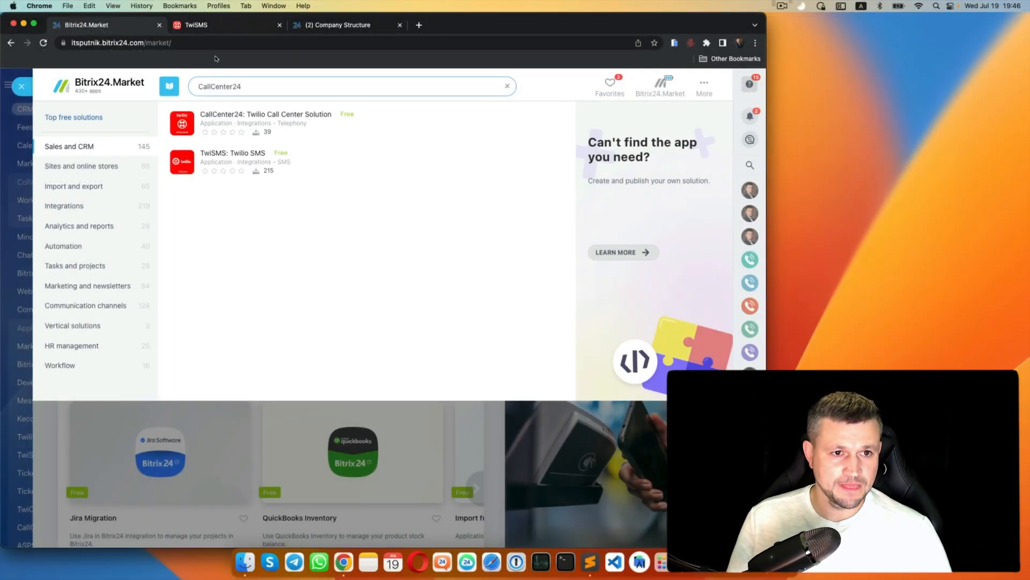
click(214, 117)
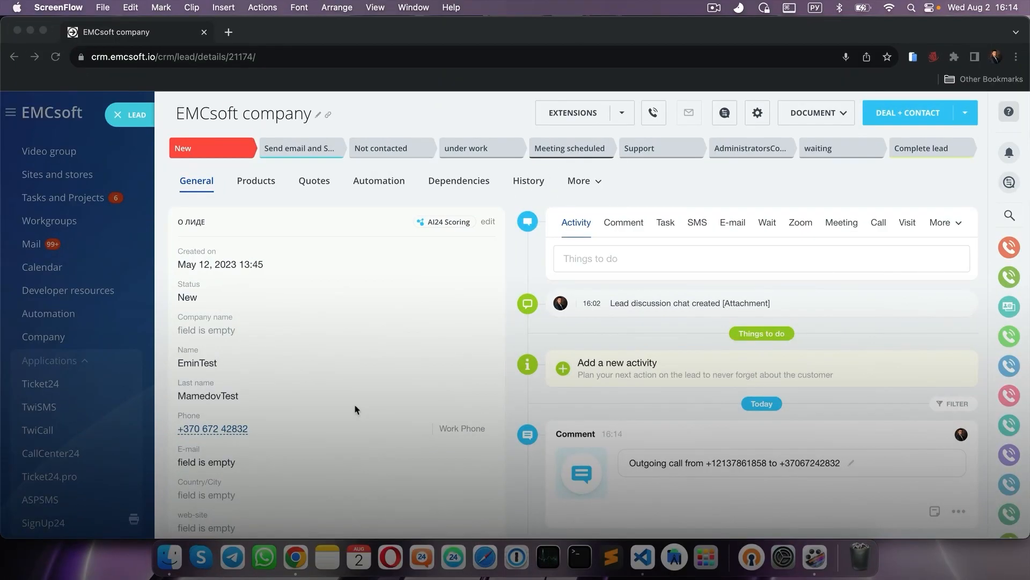
- Call the lead's phone number through CallCenter24 from a chosen source number
click(229, 434)
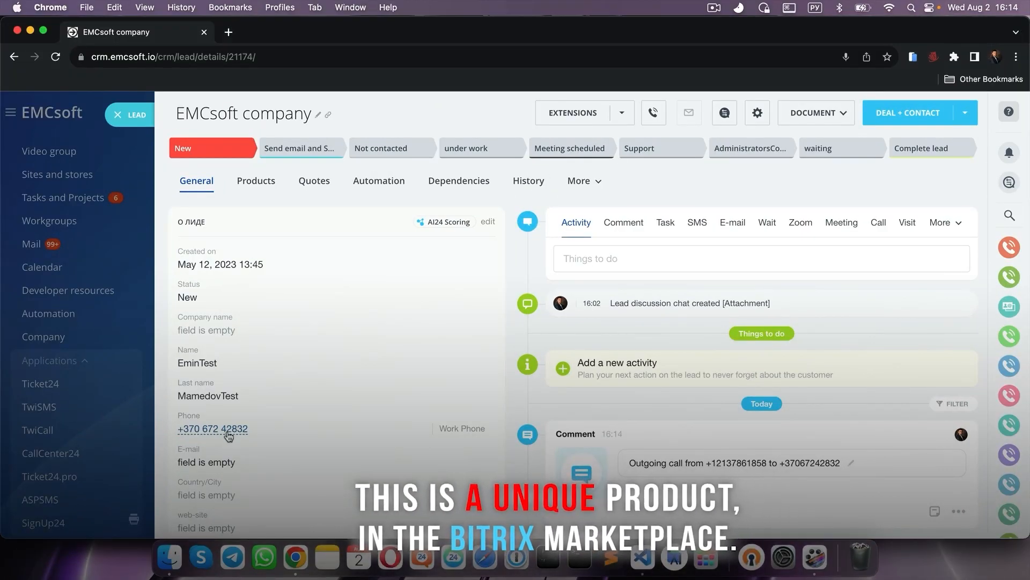
click(196, 432)
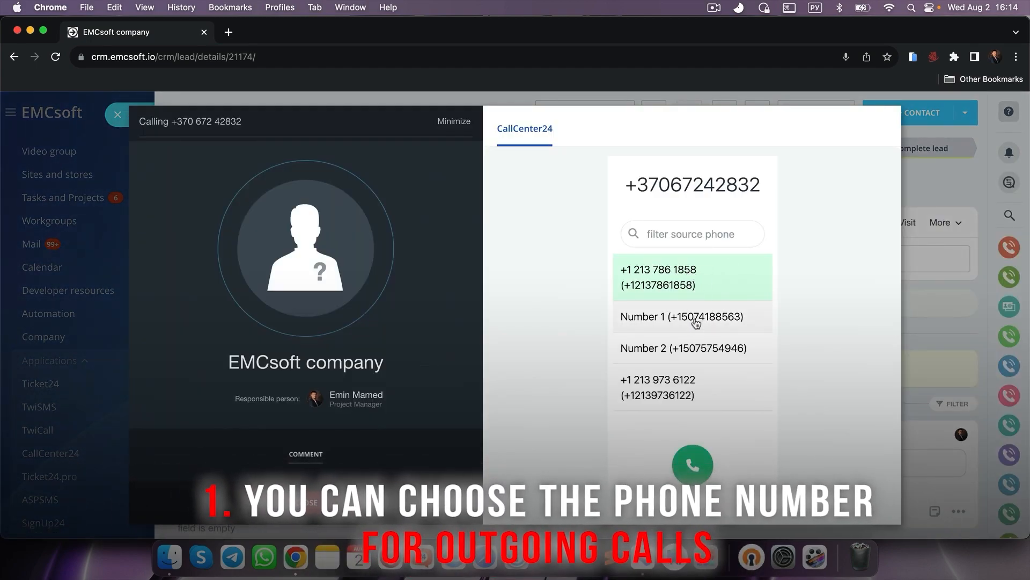
click(701, 293)
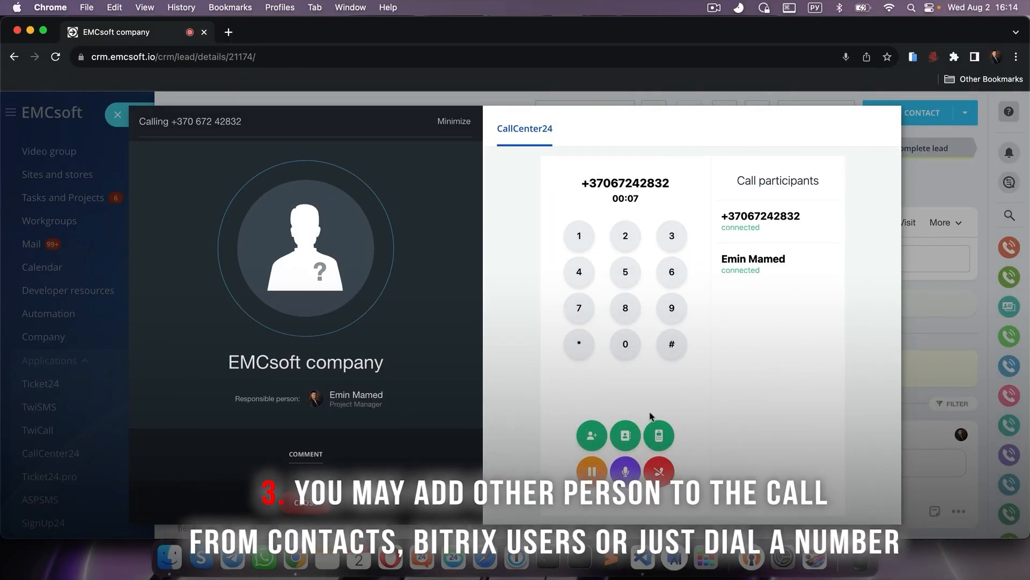
- Add a contact, a colleague and an extra phone number to the conference call
click(627, 435)
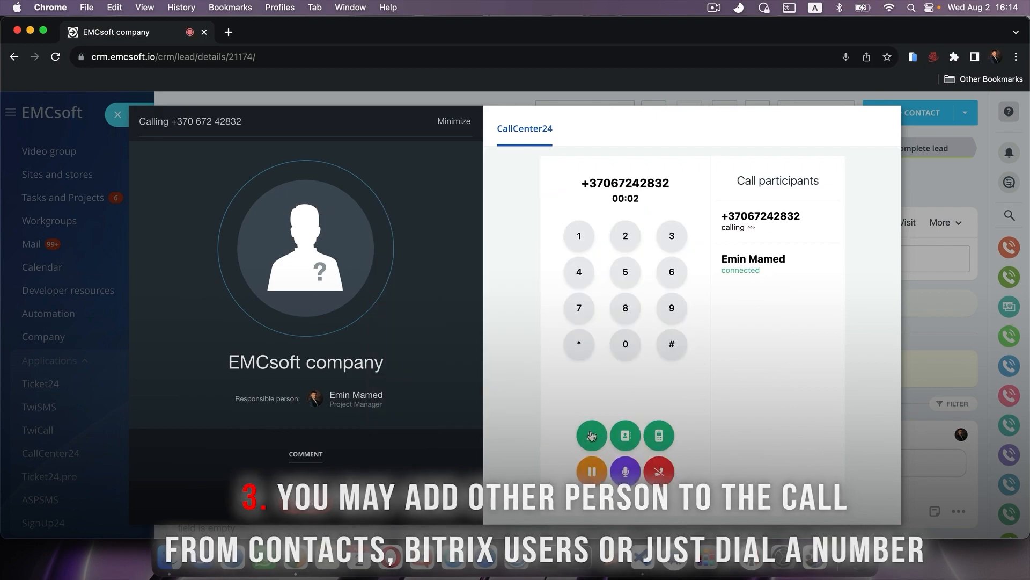
click(592, 436)
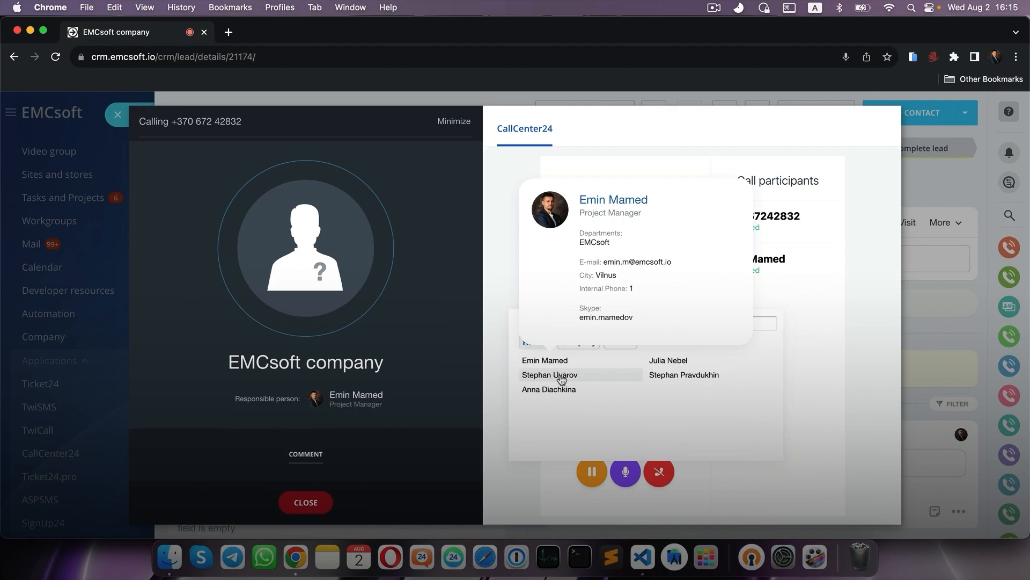
mouse_move(561, 380)
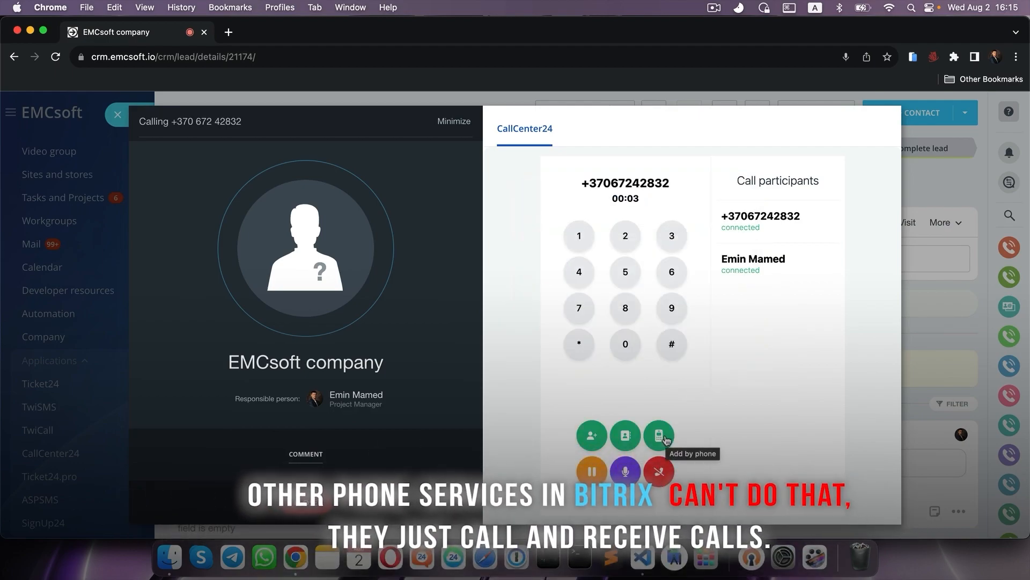
click(666, 439)
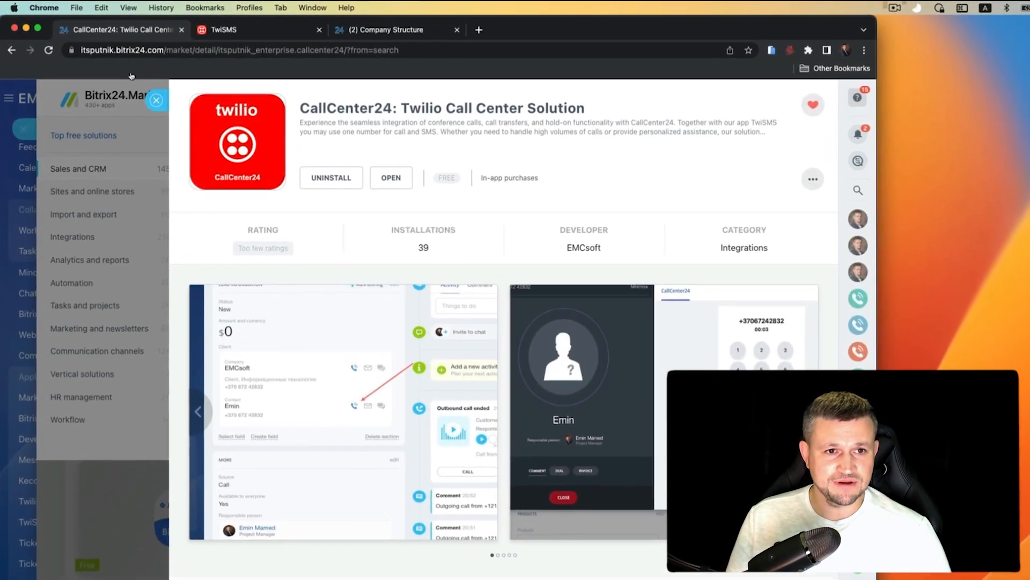
- Move the test1 lead to Outbound call, then switch to the crm.emcsoft.io portal and close the lead
drag(387, 104, 140, 91)
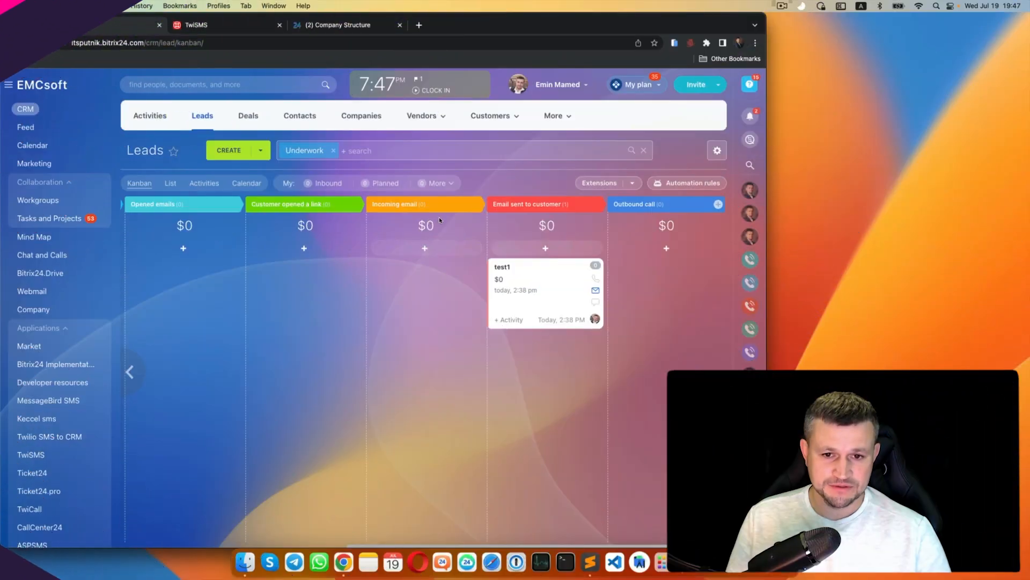
drag(546, 290, 650, 294)
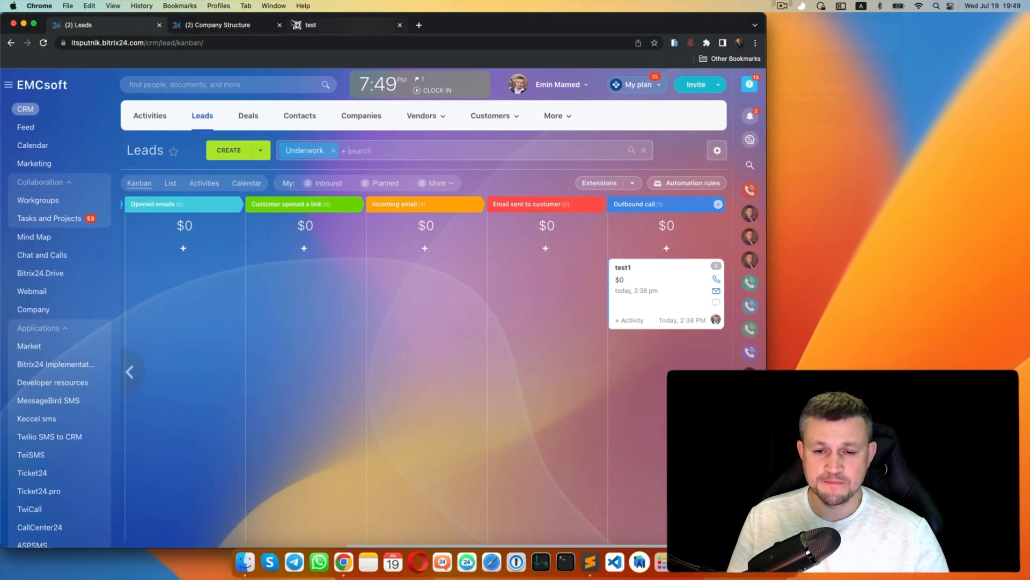
click(319, 25)
key(Escape)
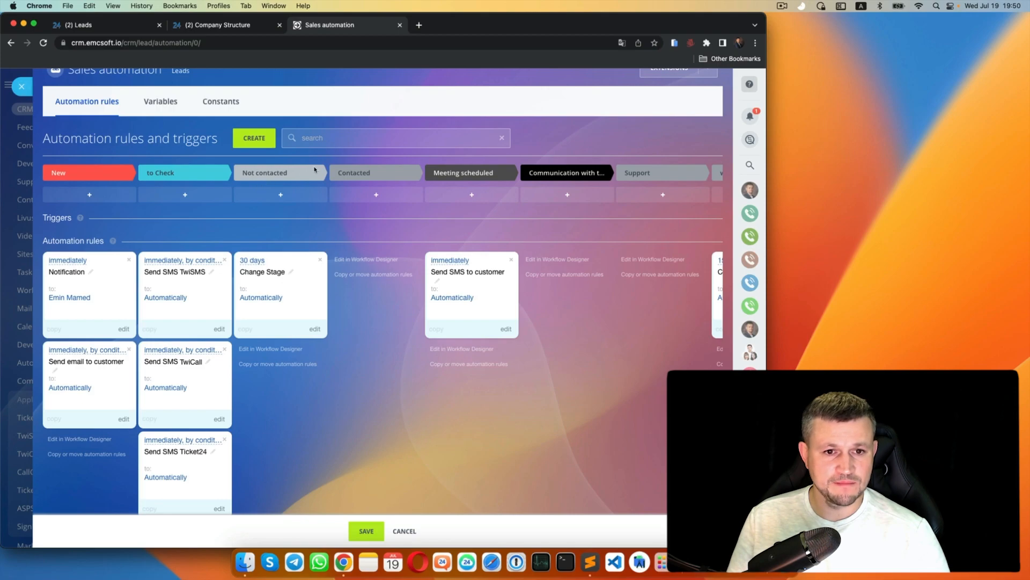
- Add the Track outbound call trigger from Customer communication, place it on Contacted, and save it
click(254, 138)
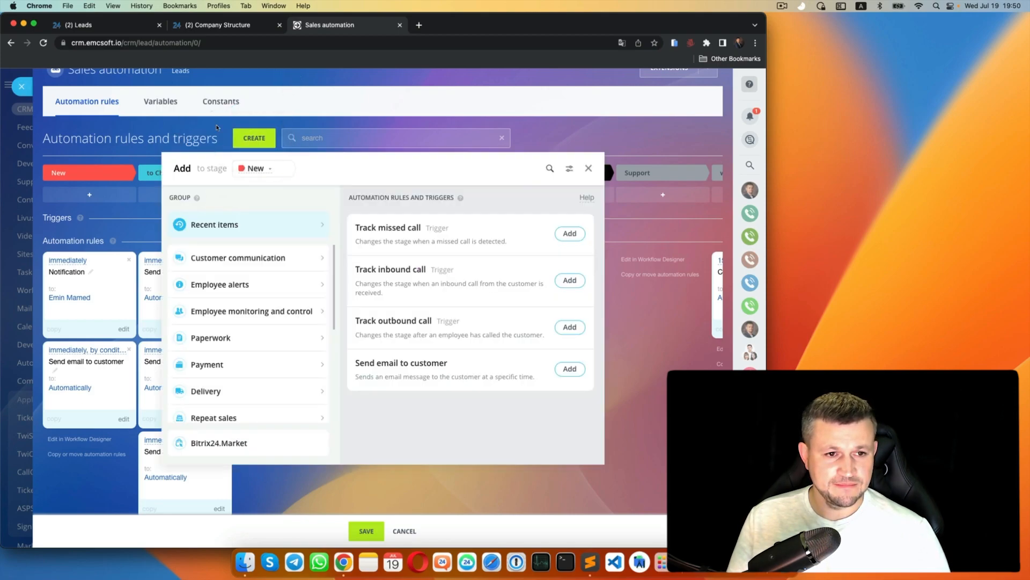
scroll(392, 272, down, 3)
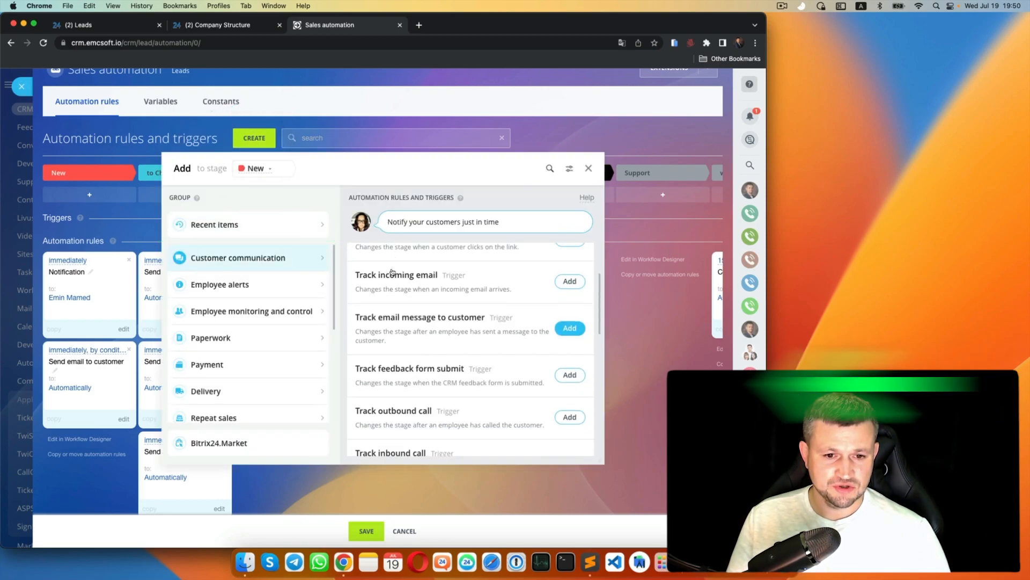
click(570, 384)
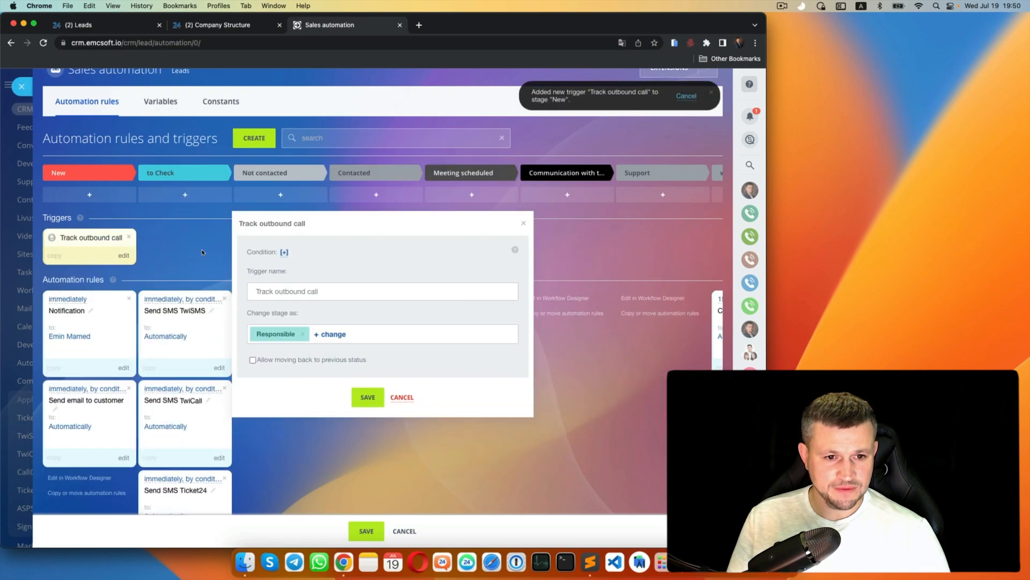
click(368, 398)
drag(85, 236, 333, 231)
click(411, 256)
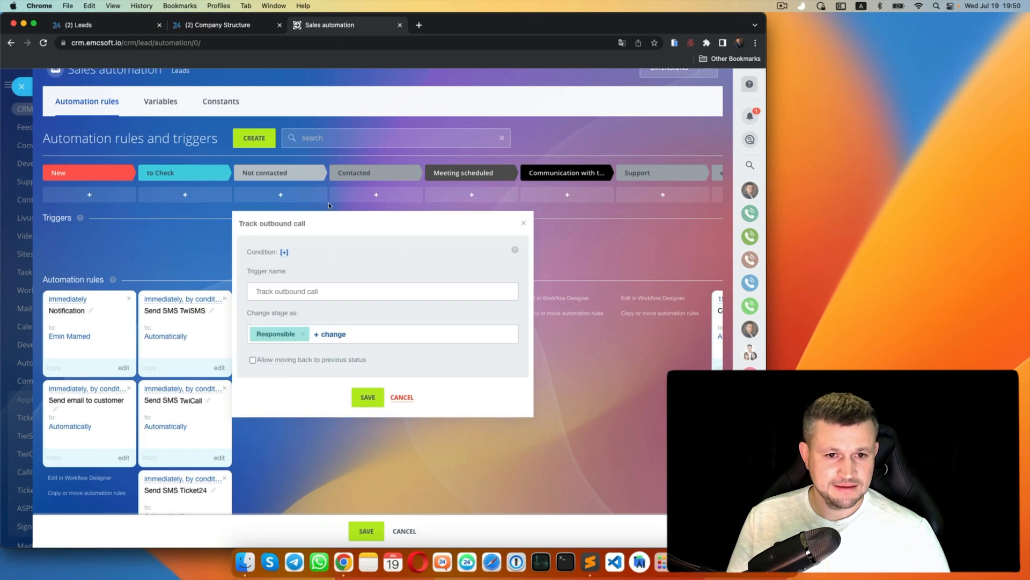
click(368, 397)
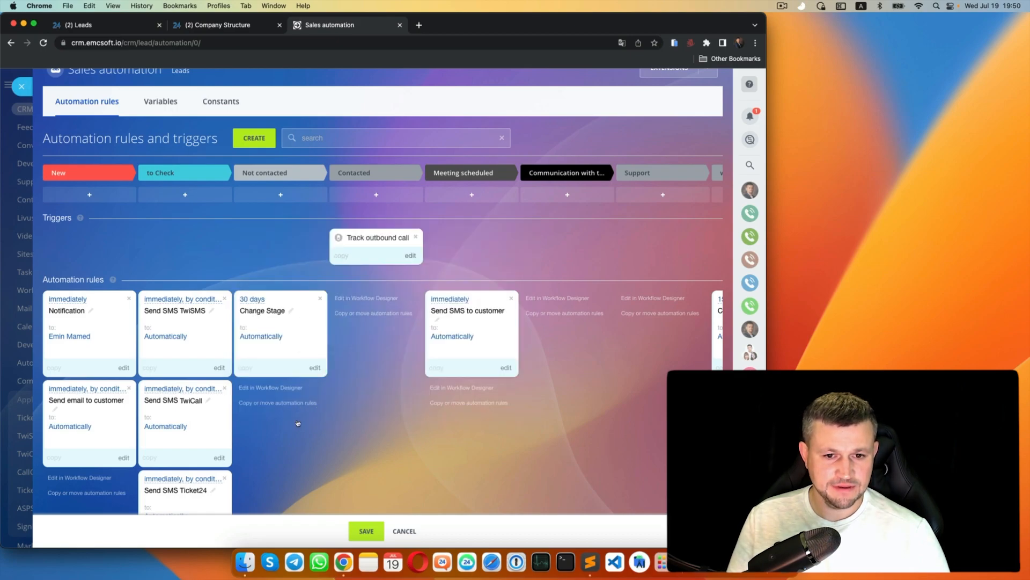
click(13, 70)
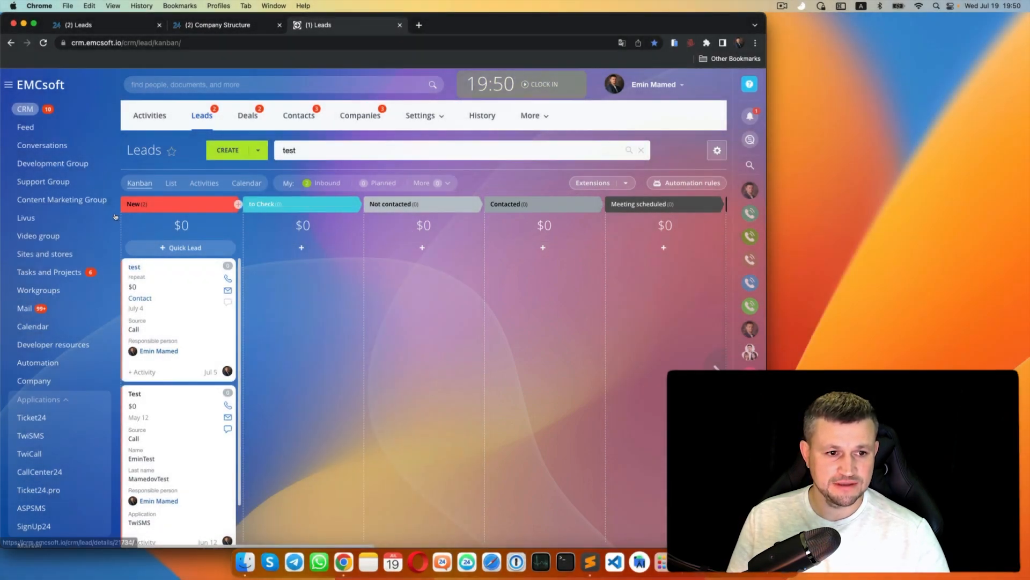
click(134, 267)
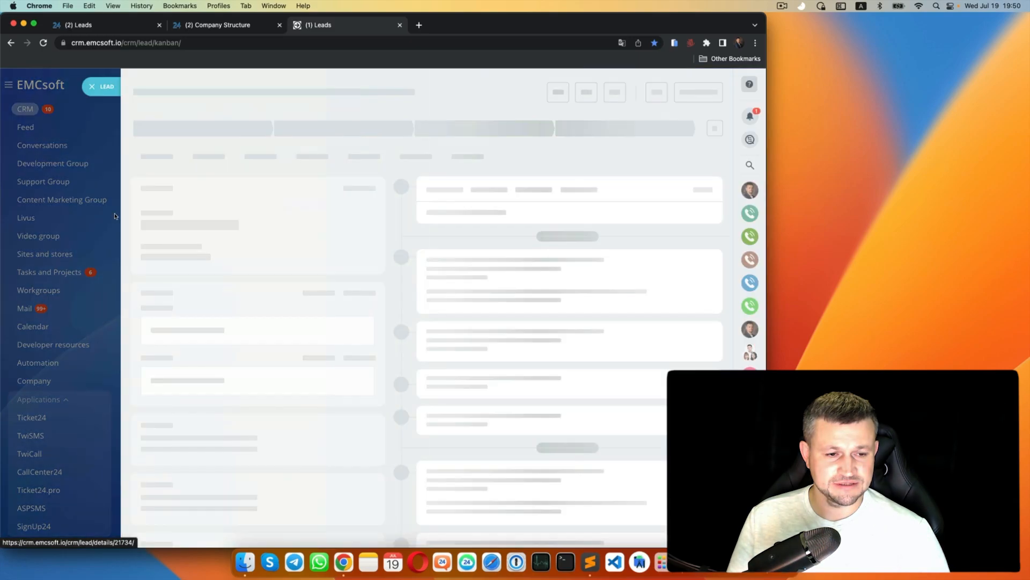
click(316, 282)
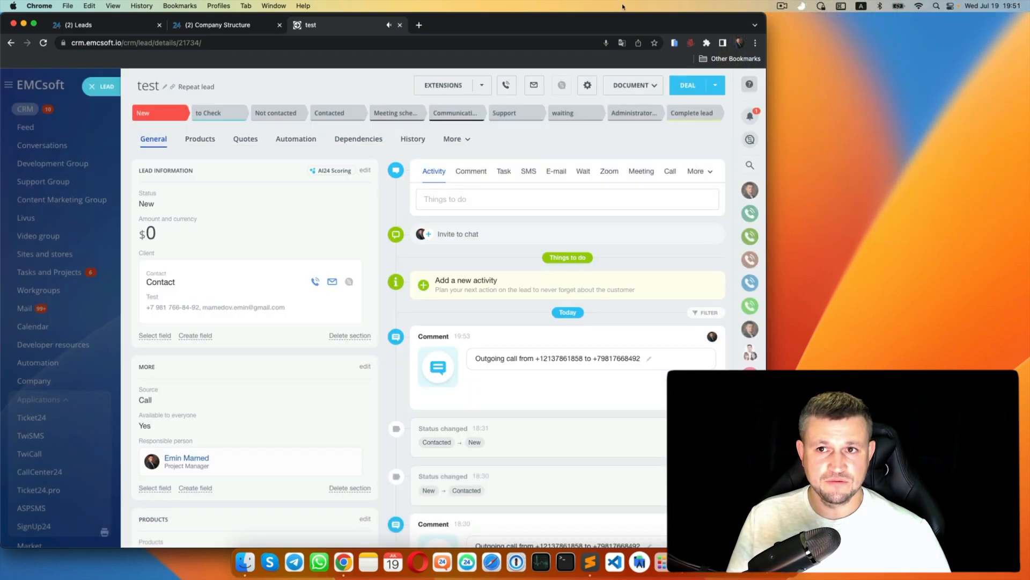
click(87, 70)
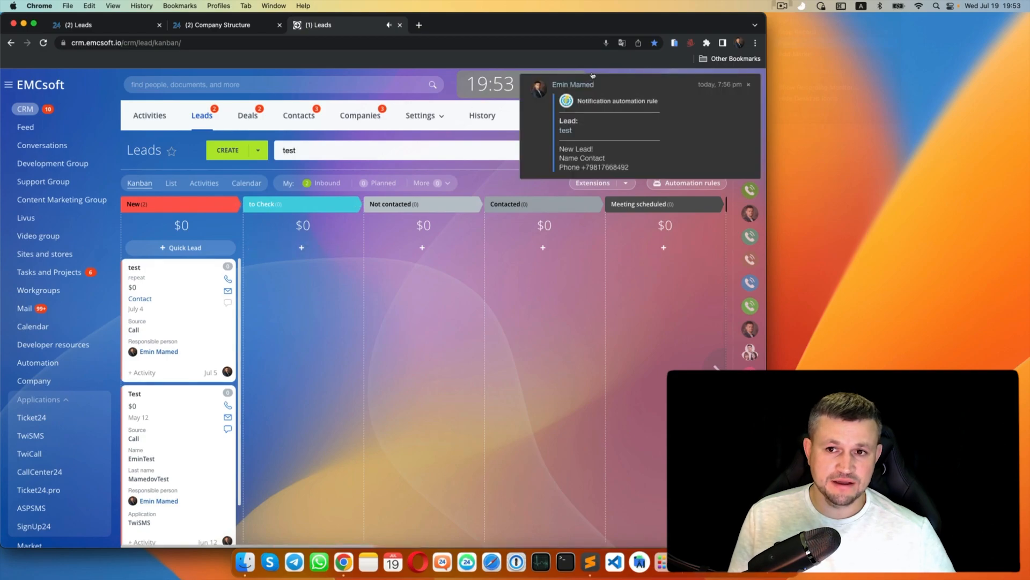
click(748, 85)
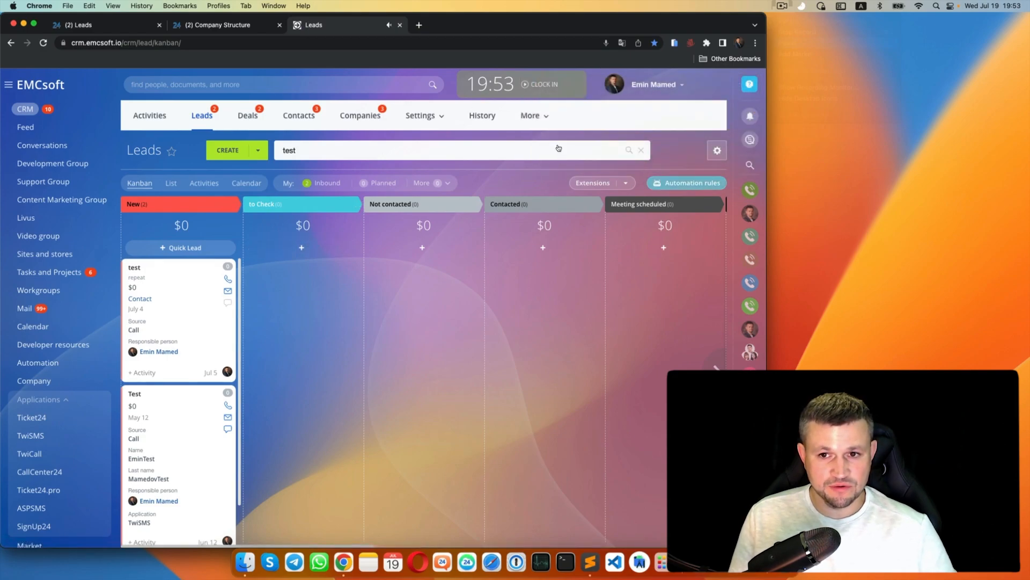
- Add a Track inbound call trigger limited to the chosen company phone line on Contacted
click(688, 183)
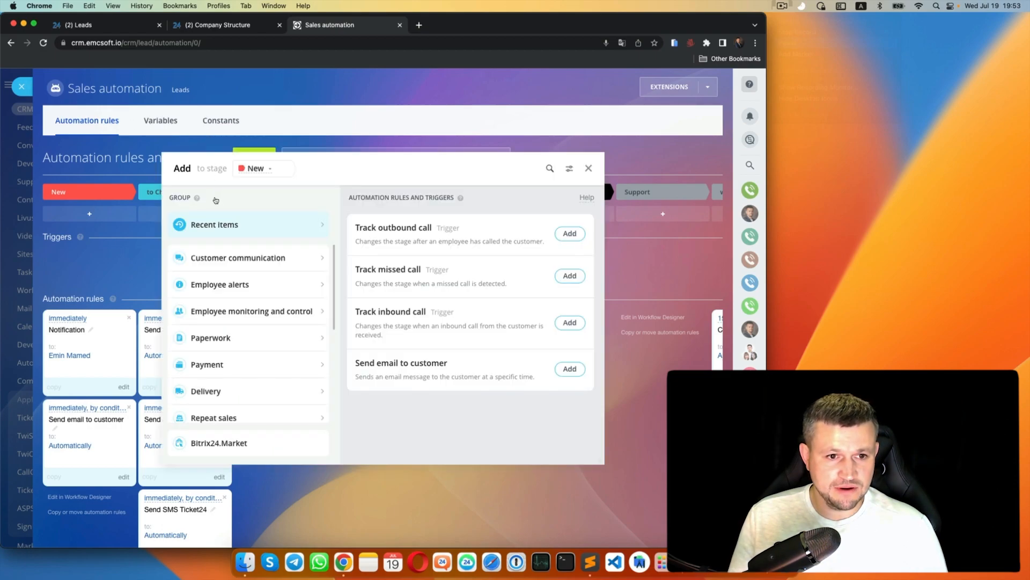
click(219, 257)
scroll(372, 275, down, 3)
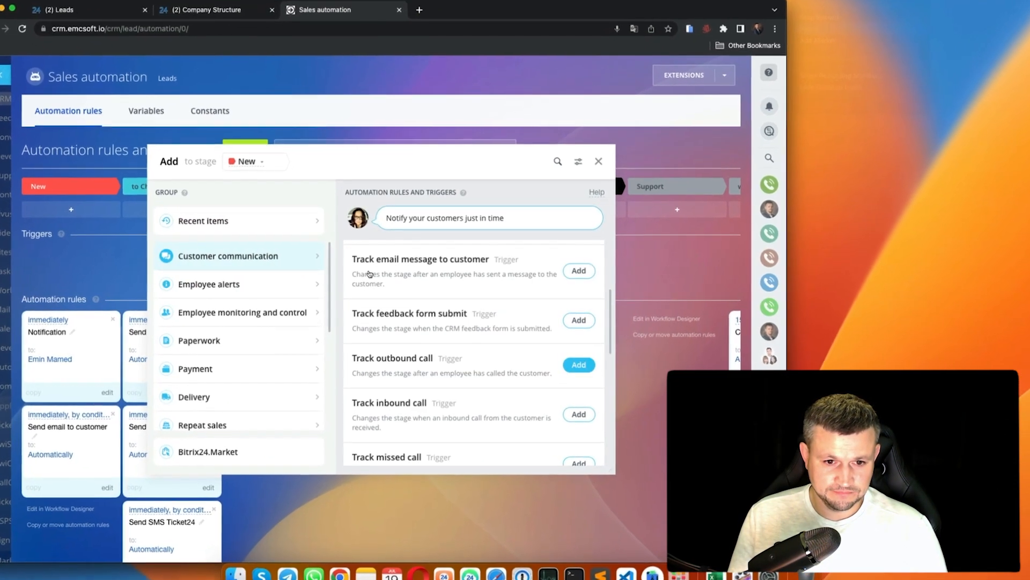
click(578, 414)
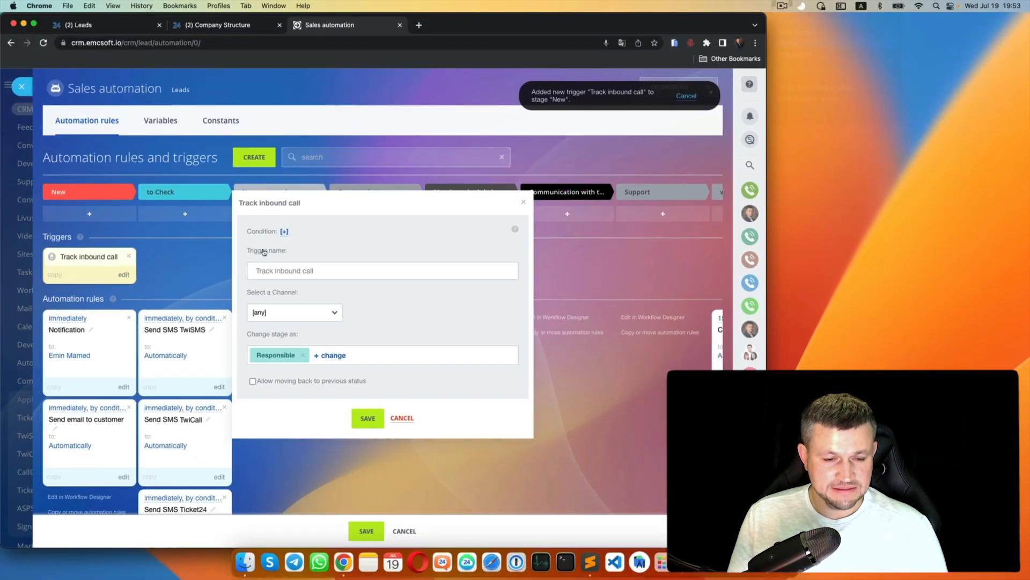
key(space)
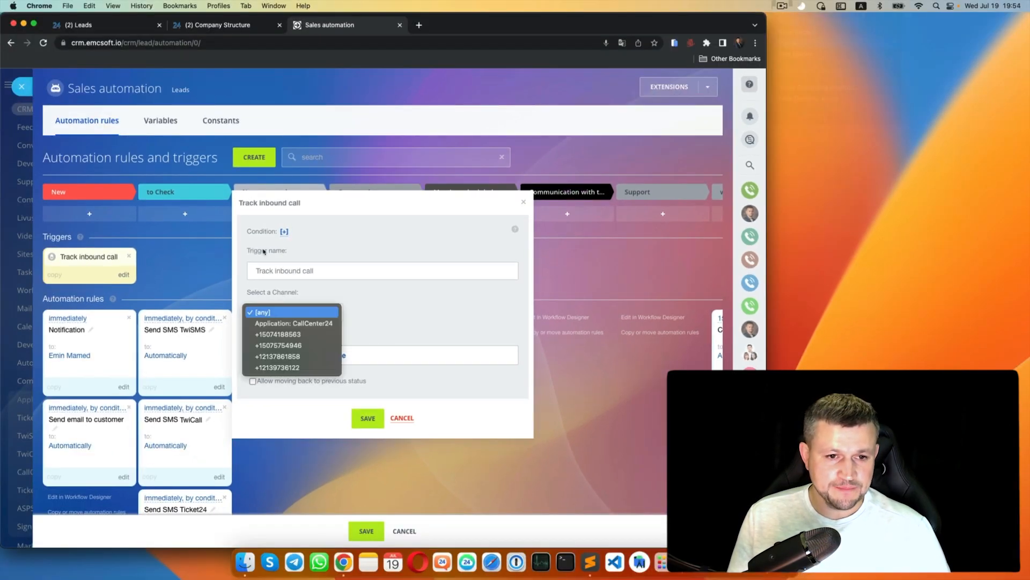
key(Down)
key(Down)
key(Down)
key(Down)
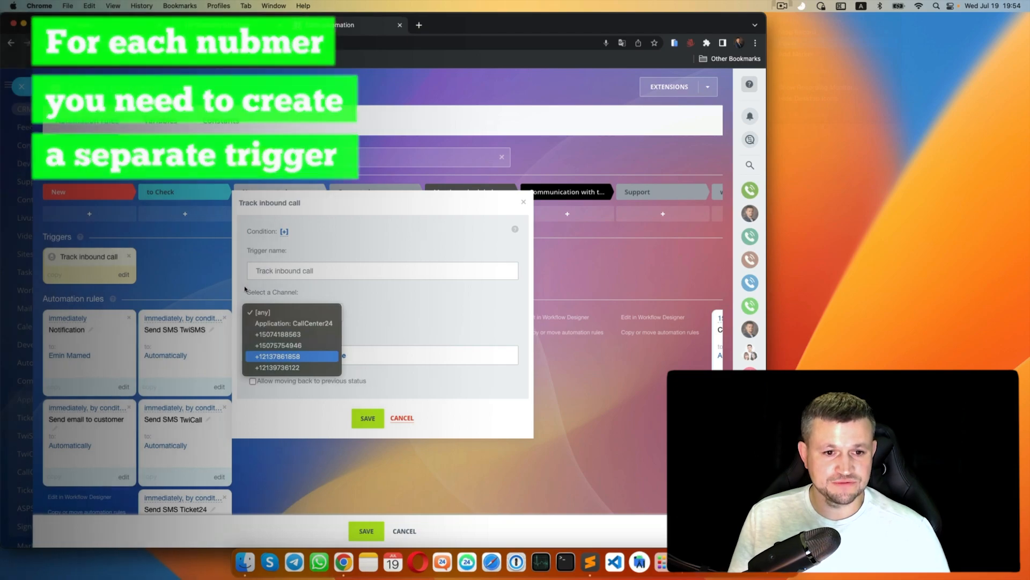
click(290, 356)
click(368, 418)
drag(82, 207, 329, 286)
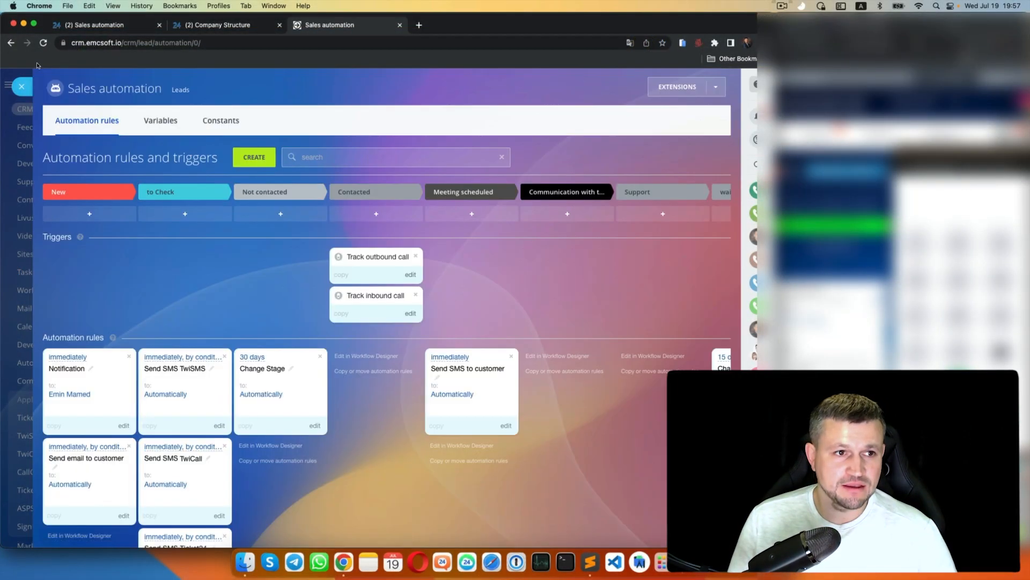
- Place a Track missed call trigger from Customer communication onto a lead stage
click(254, 157)
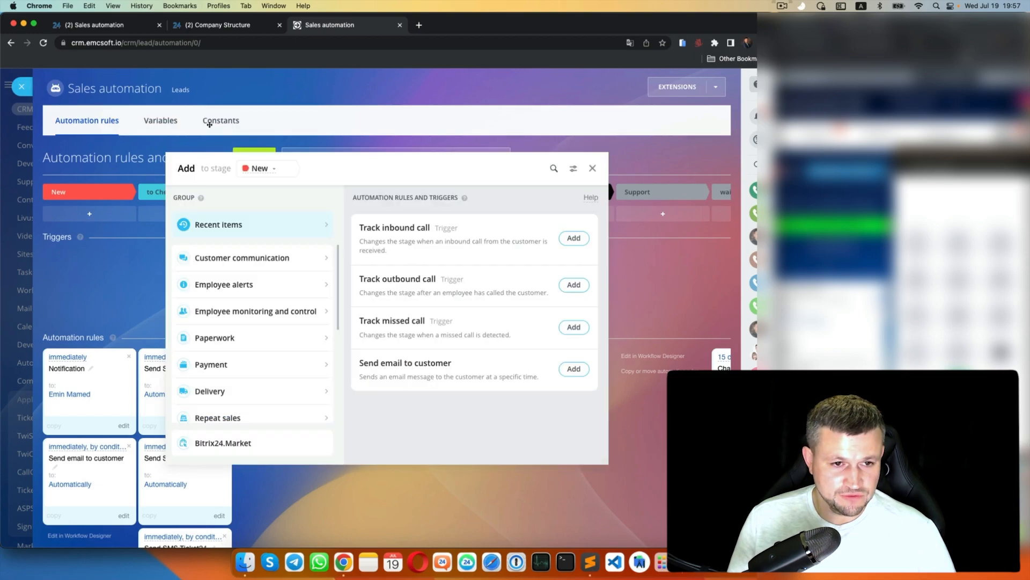
click(183, 257)
scroll(376, 249, down, 5)
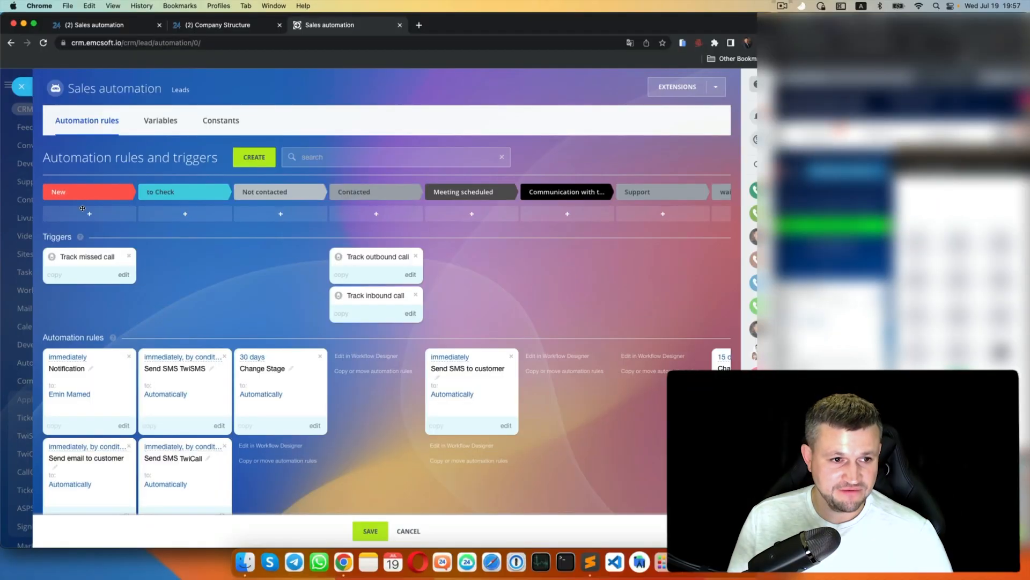
drag(84, 209, 194, 221)
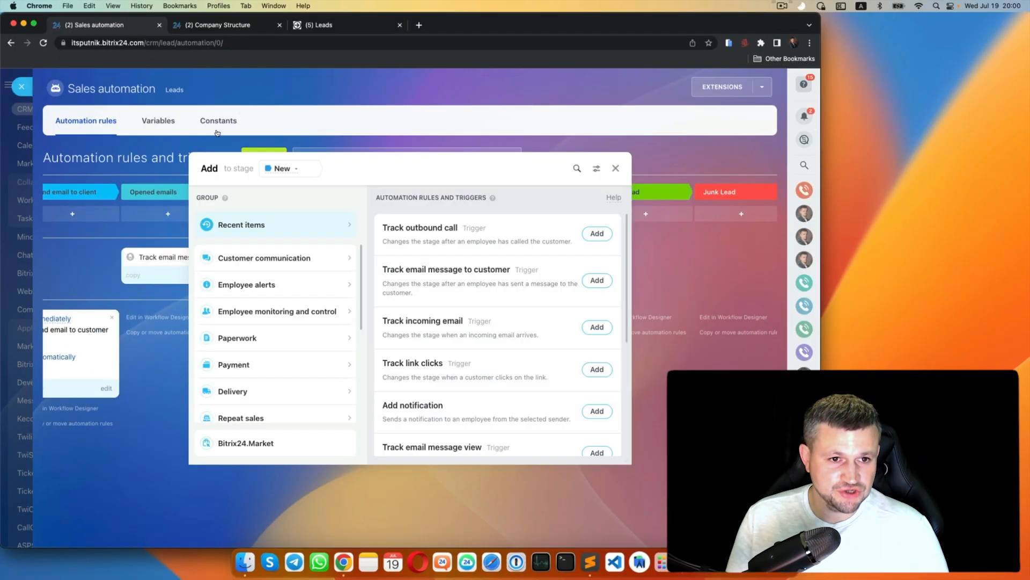
- Add the Track customer's initial message trigger to the New stage
click(241, 258)
scroll(424, 249, down, 5)
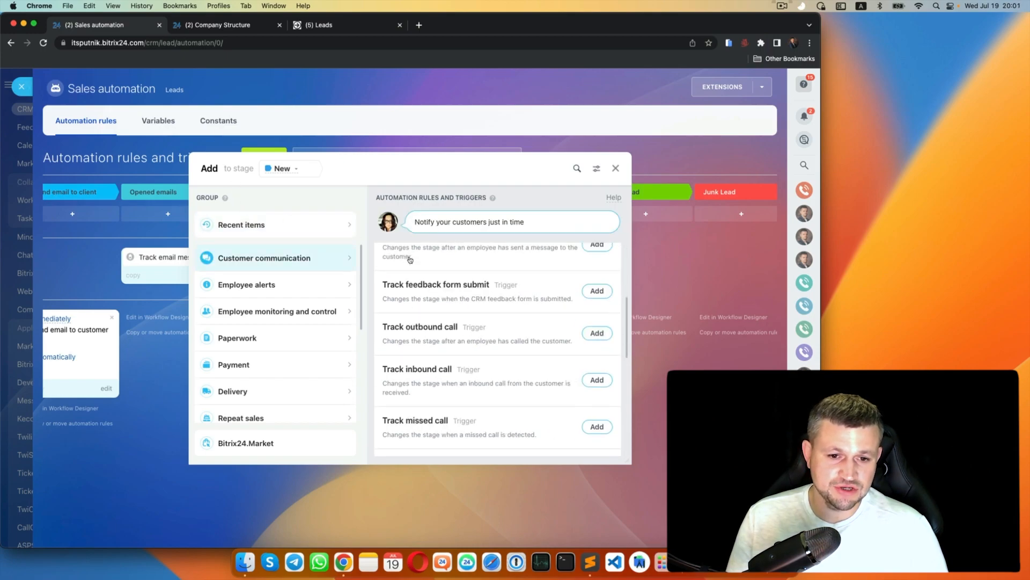
scroll(446, 249, up, 2)
scroll(408, 248, down, 5)
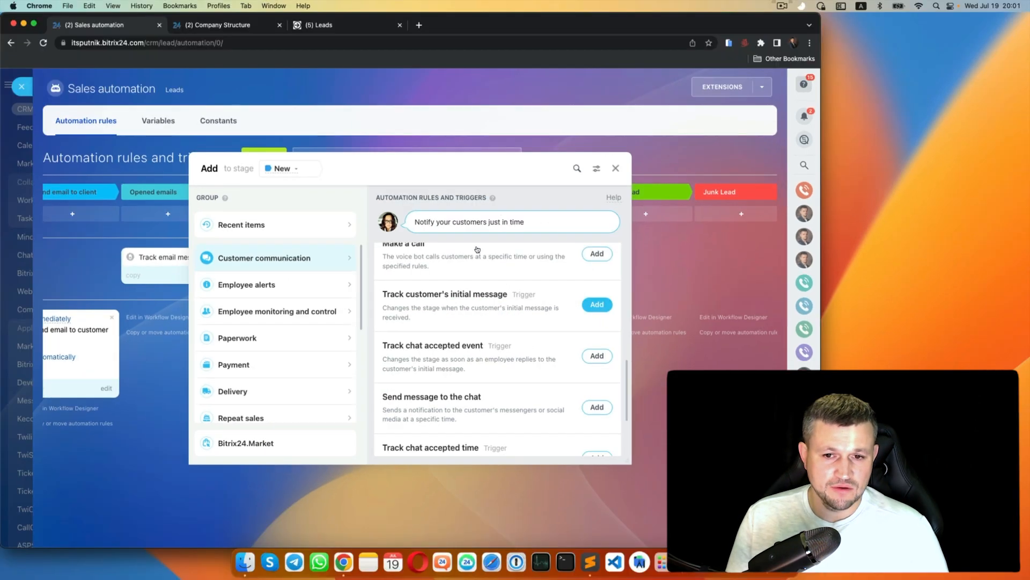
click(597, 304)
click(317, 312)
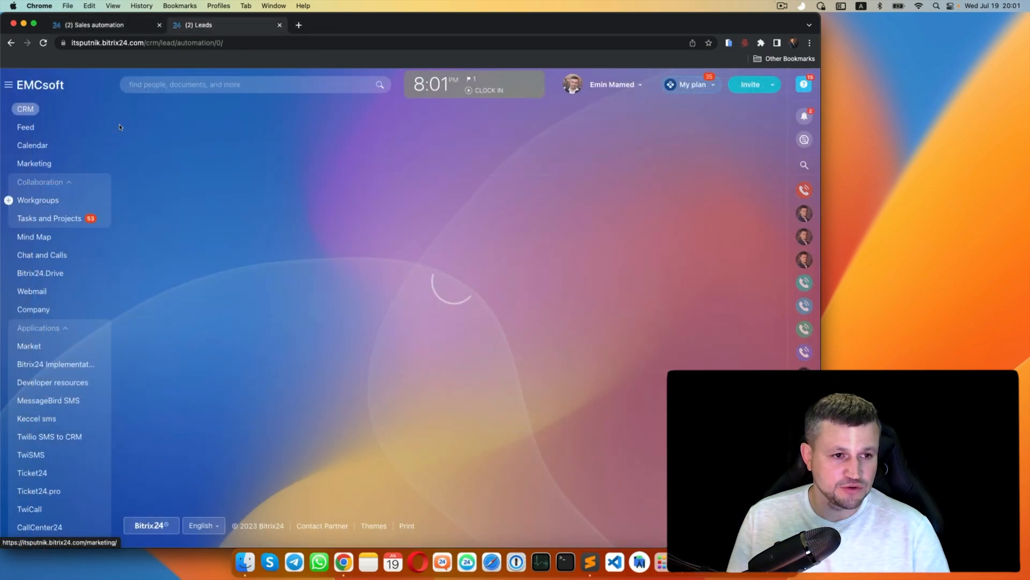
- Check in Contact Center that Bitrix24.Network uses the EMCsoft support open channel
click(119, 124)
click(21, 86)
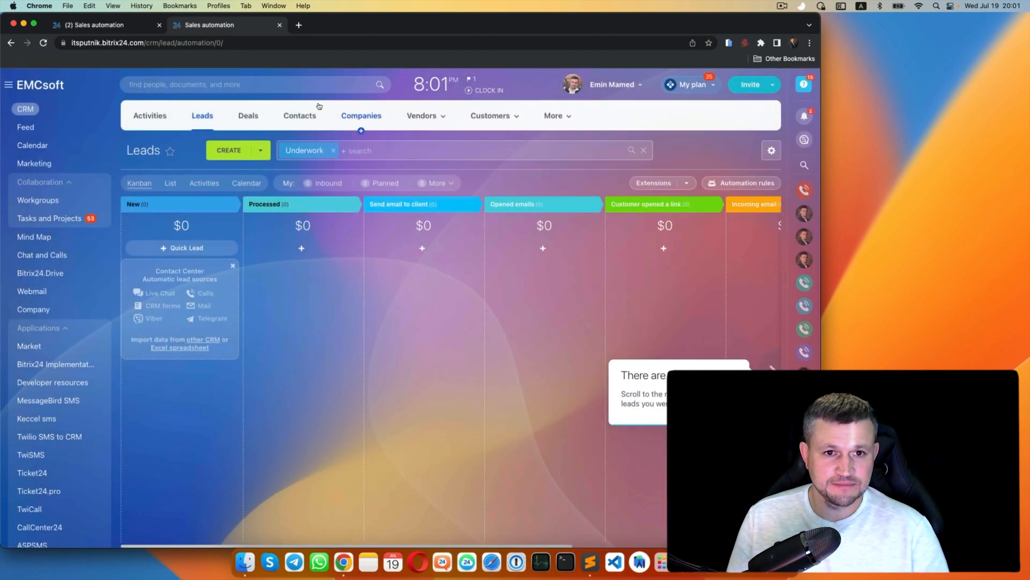
click(554, 113)
click(571, 266)
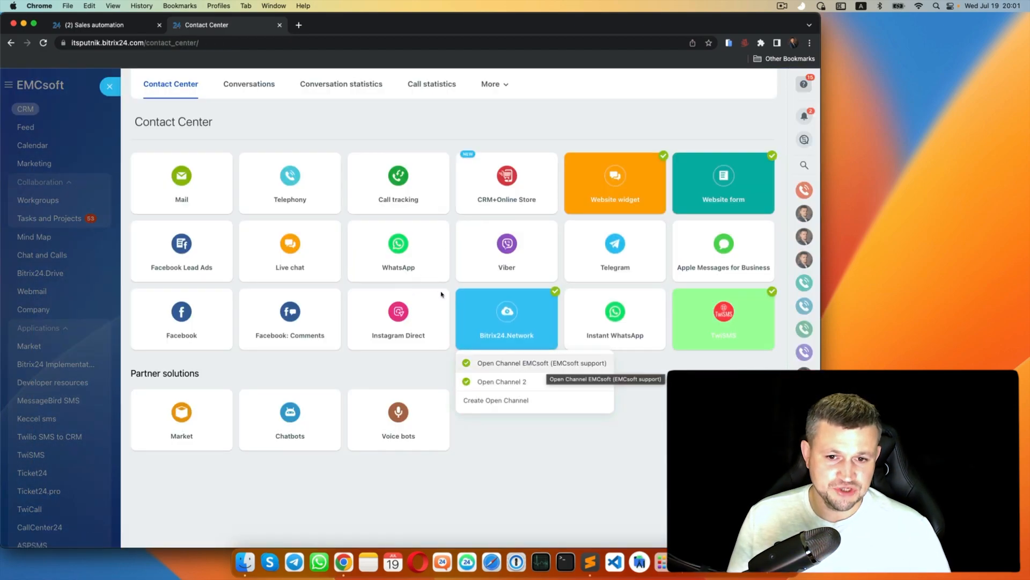
click(537, 363)
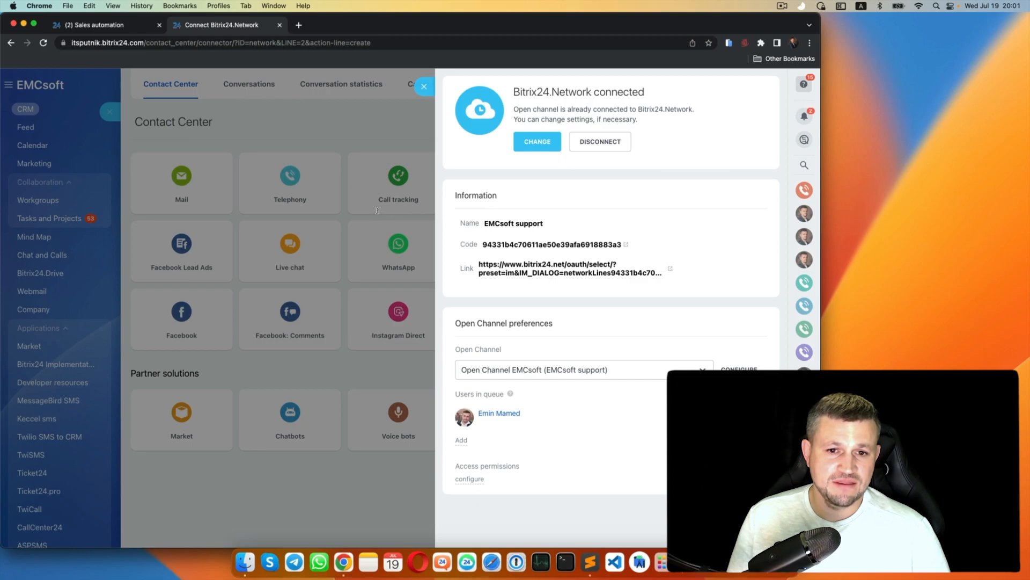
drag(663, 273, 470, 268)
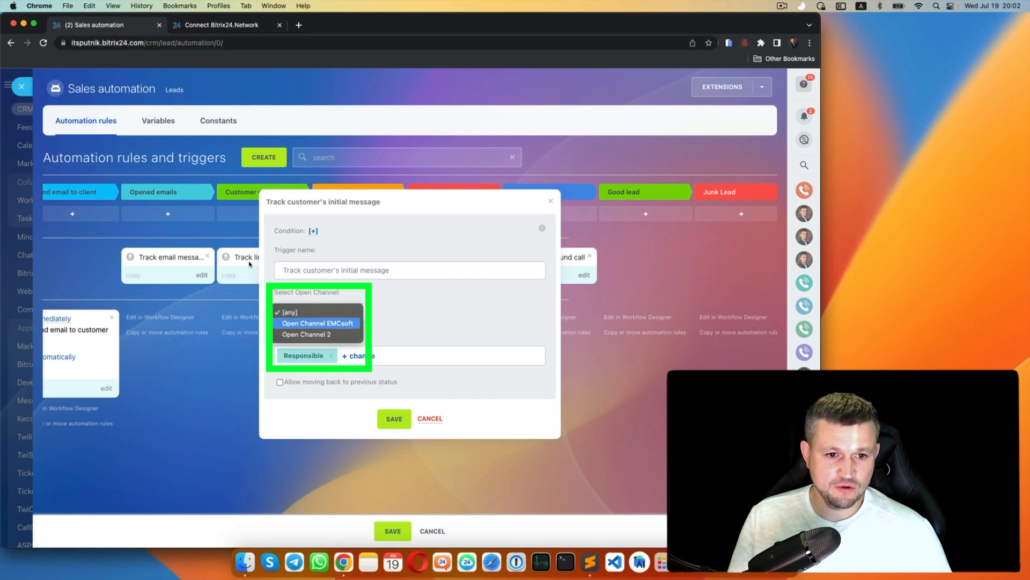
- Choose 'Open Channel EMCsoft' as the initial message trigger's open channel
click(316, 323)
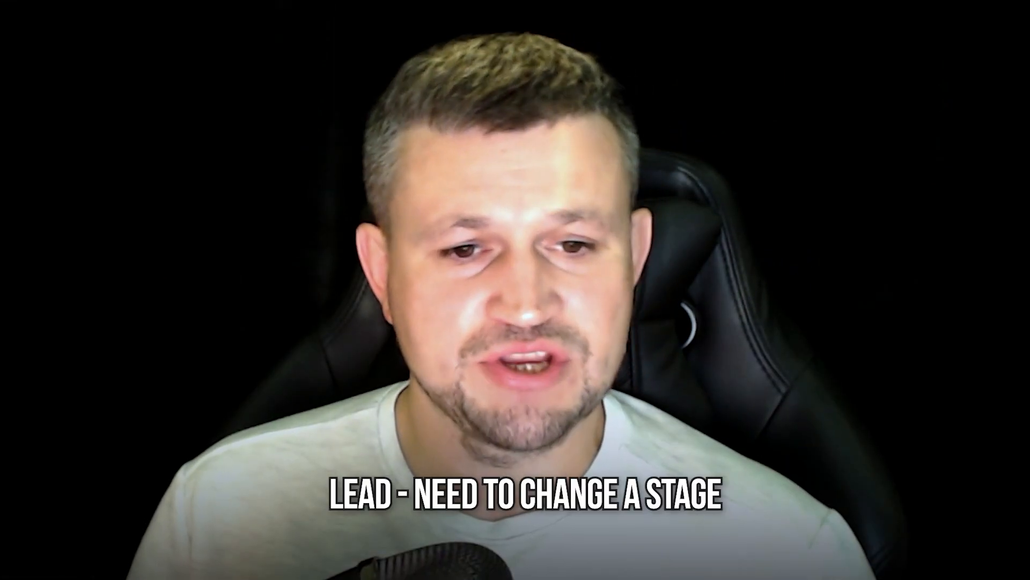
- Add a 'Customer initial message' stage after Outbound call and reopen the lead Automation rules
click(22, 87)
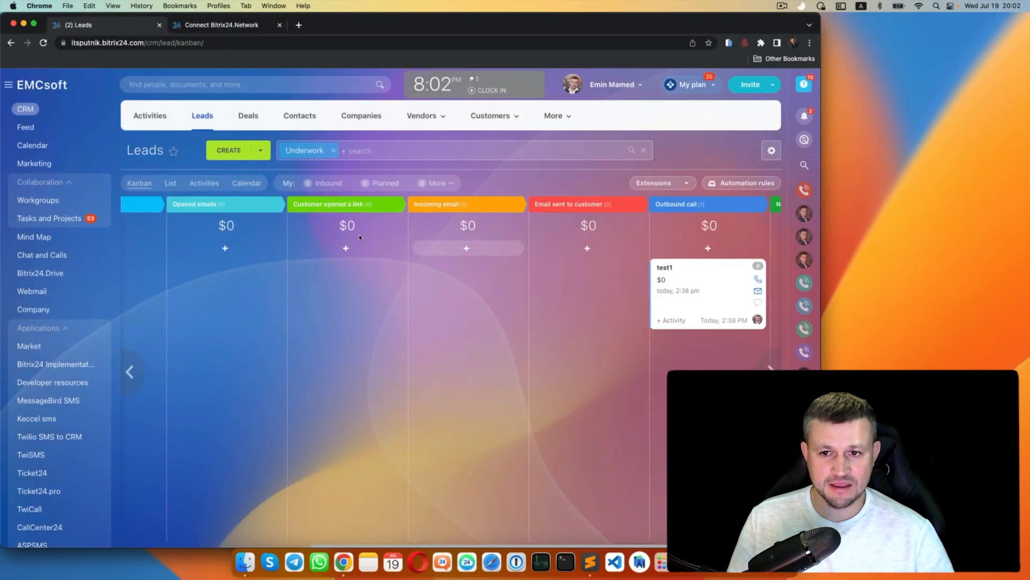
scroll(476, 244, right, 2)
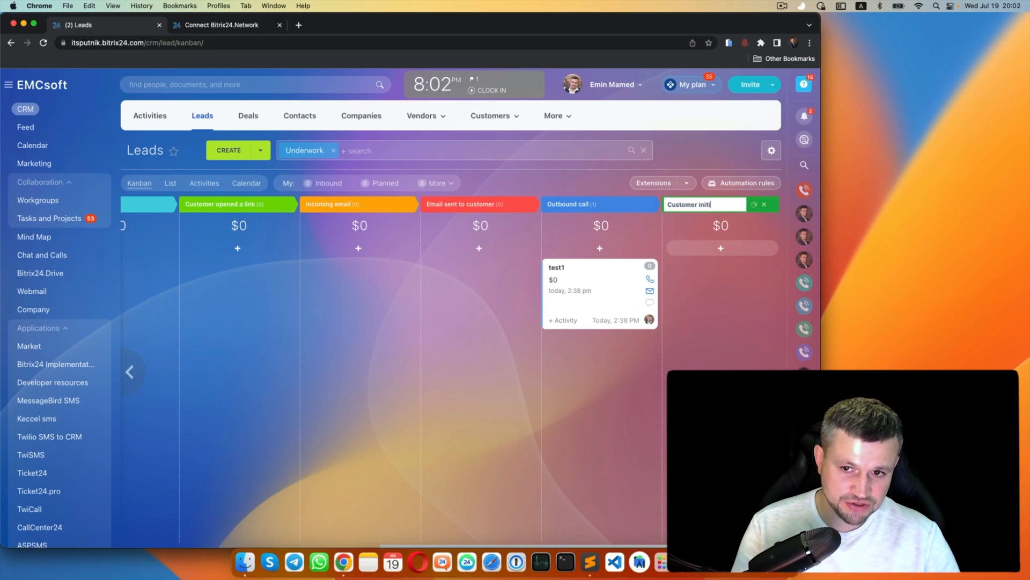
text(ssage)
key(Return)
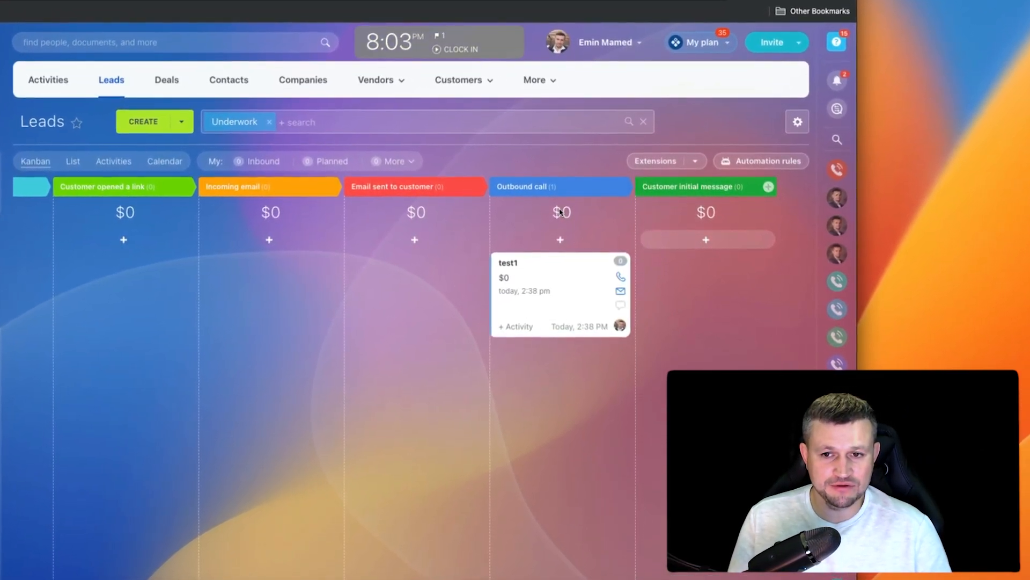
click(758, 164)
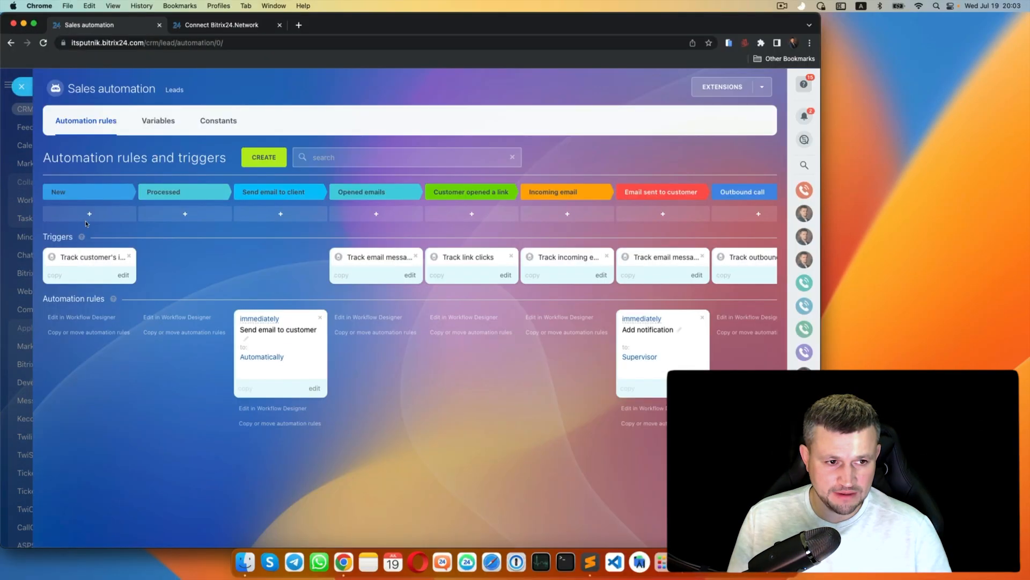
- Move the initial message trigger from New onto the Customer initial message stage
drag(91, 263, 663, 263)
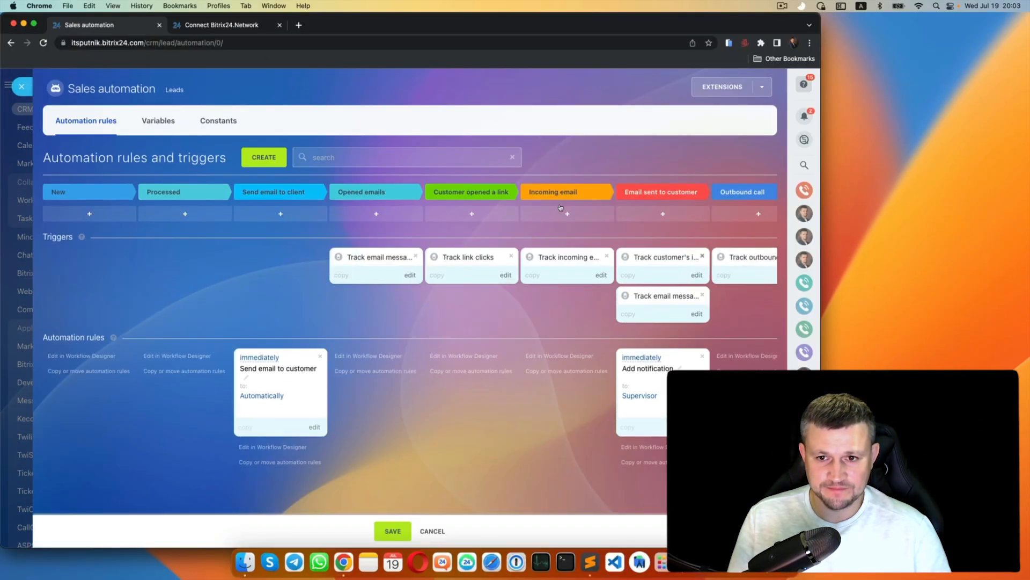
scroll(560, 207, right, 2)
scroll(560, 208, right, 4)
drag(344, 258, 537, 261)
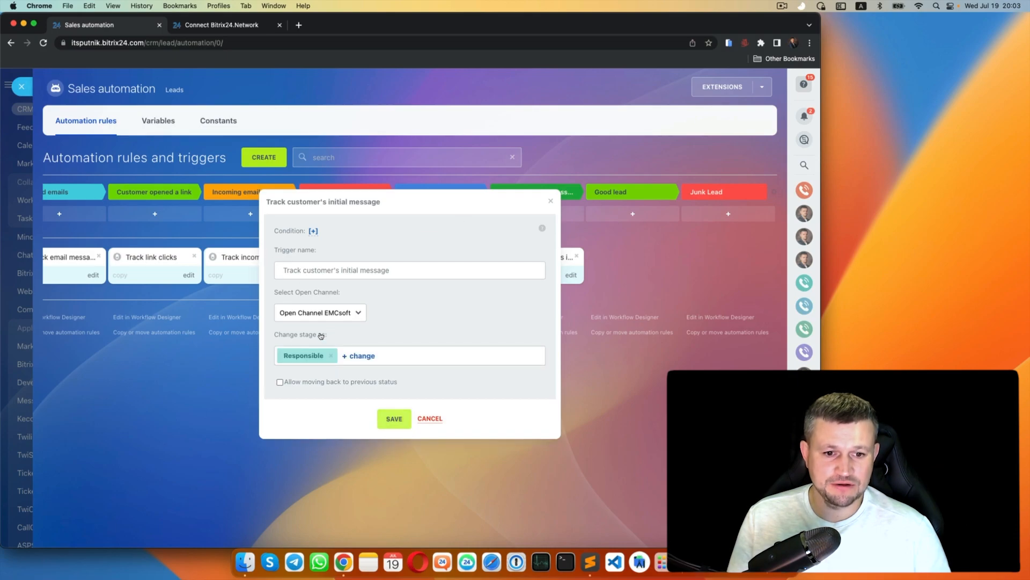
click(193, 24)
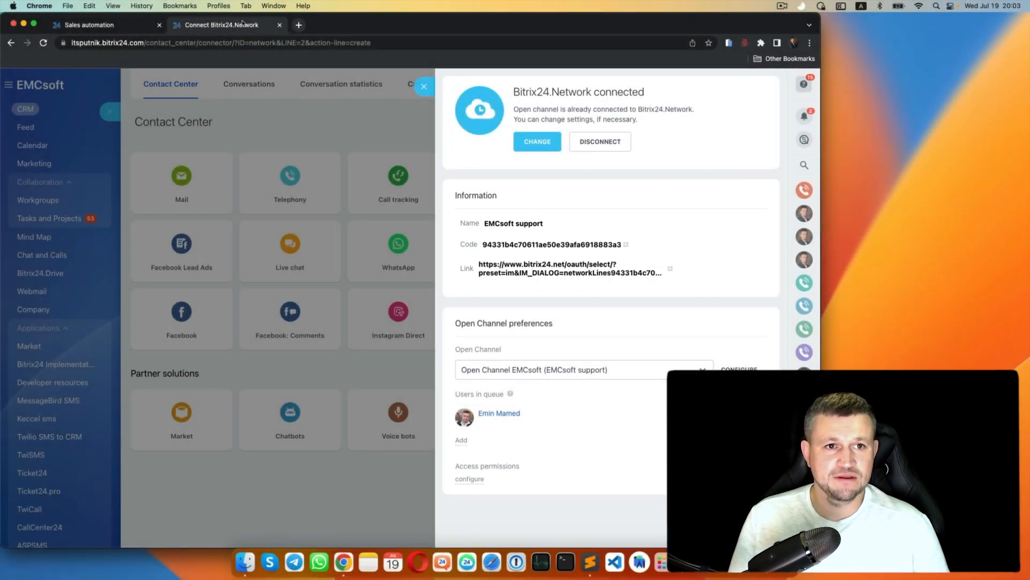
- Open the copied open channel link on crm.emcsoft.io and send 'hello there' as the customer
key(ctrl+t)
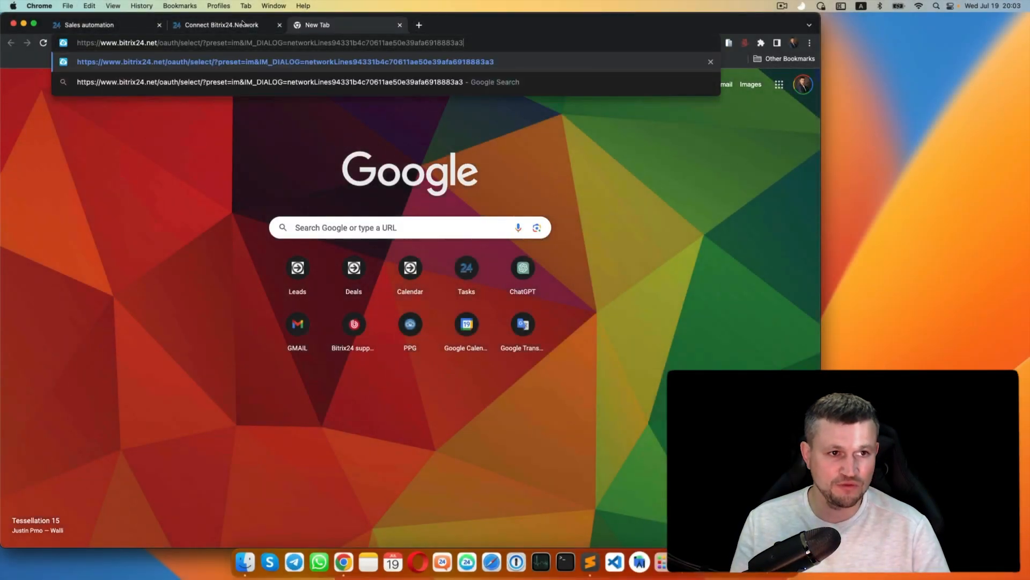
key(Return)
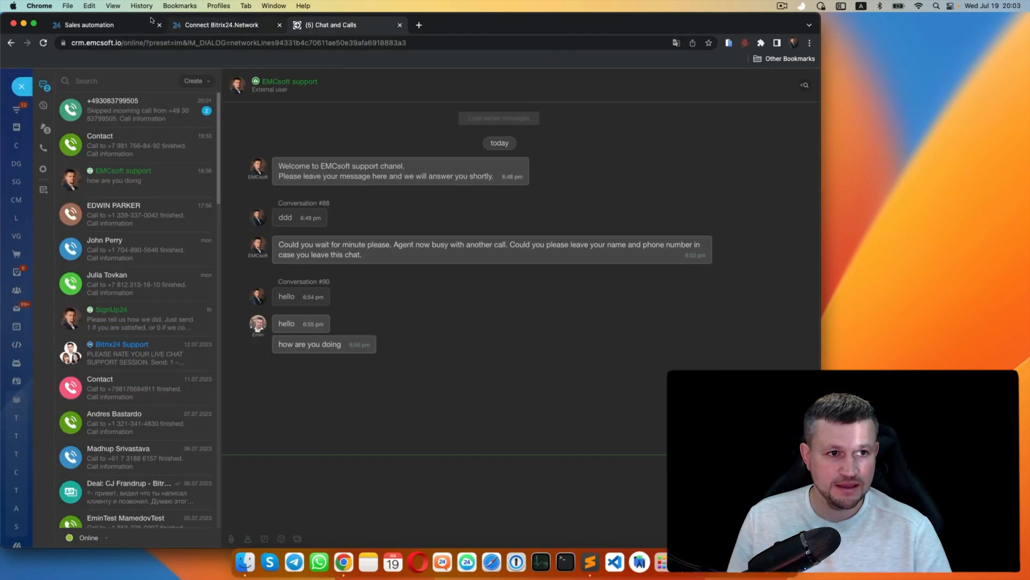
click(98, 23)
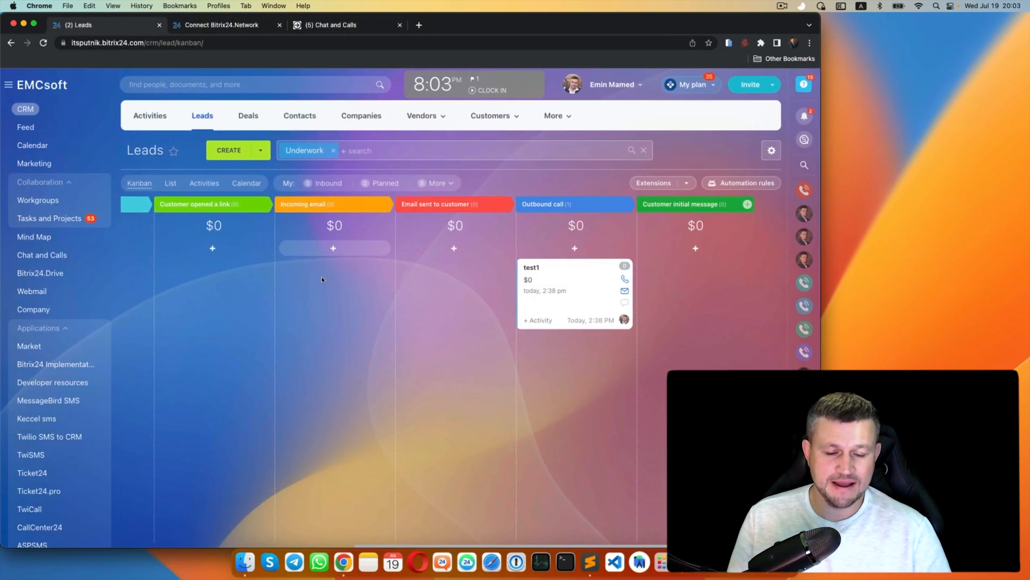
click(287, 22)
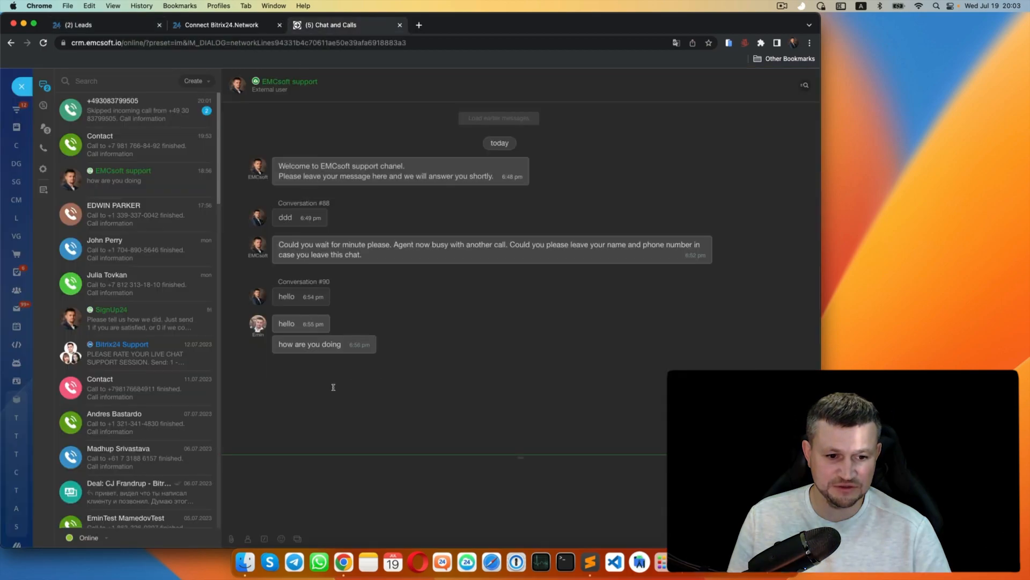
text(here)
key(Return)
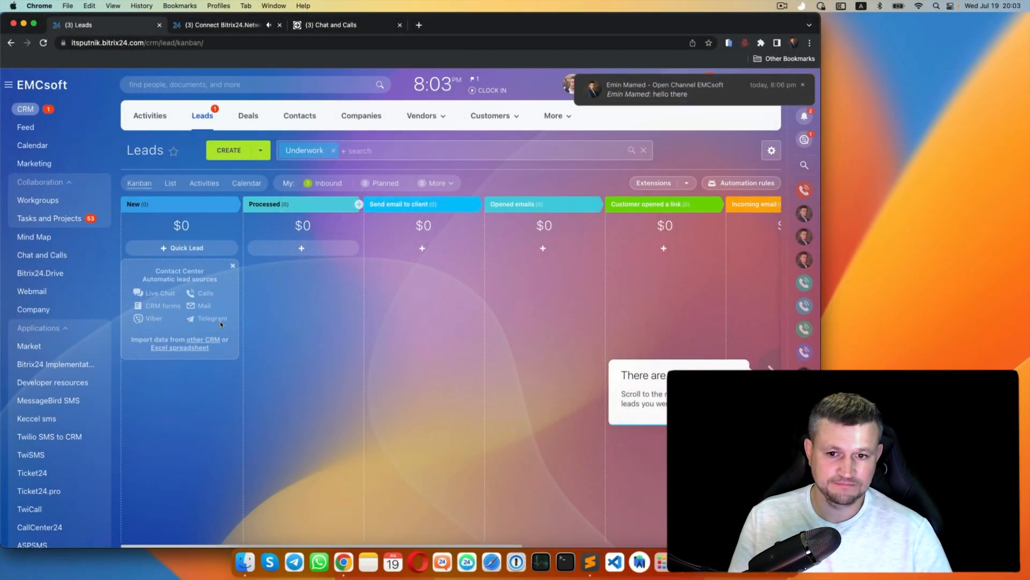
- Open the new open channel chat, then inspect the new lead card in Customer initial message
click(597, 85)
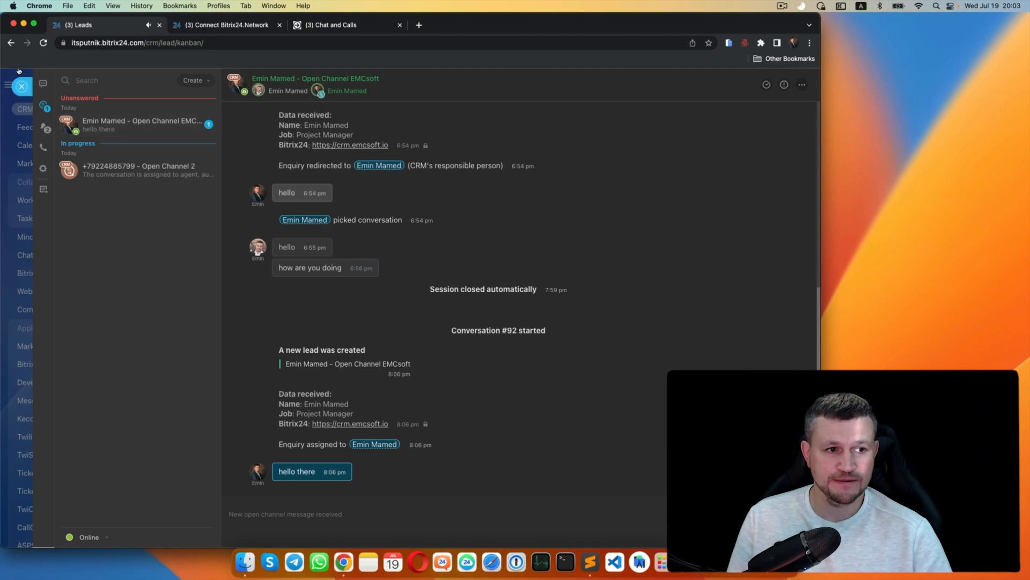
click(22, 86)
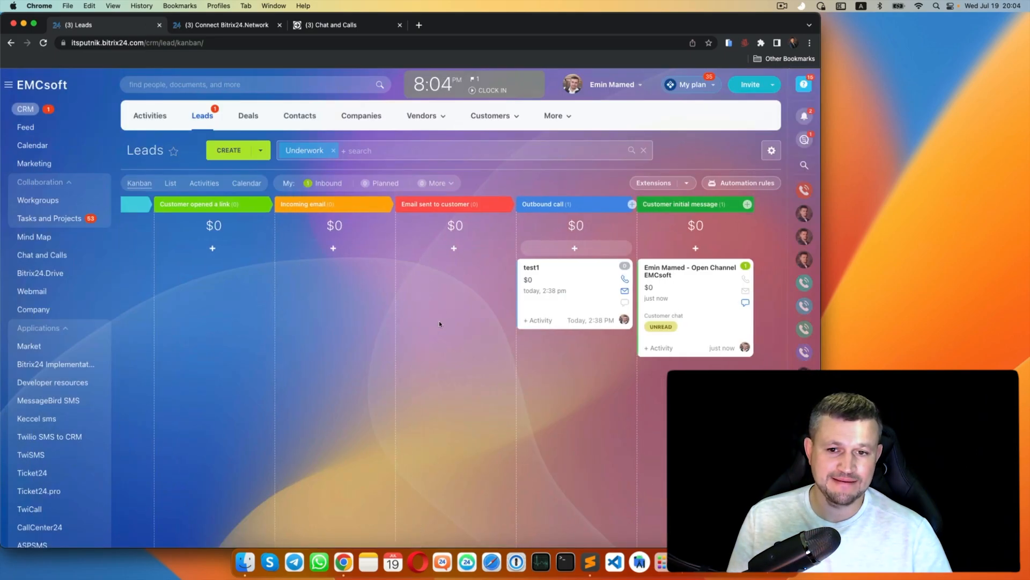
scroll(439, 321, down, 2)
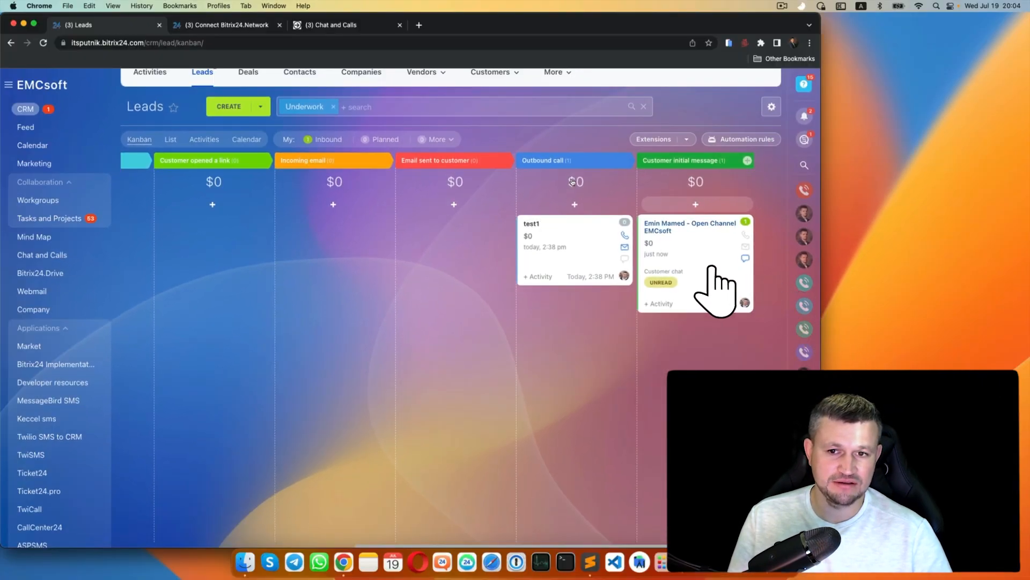
click(712, 268)
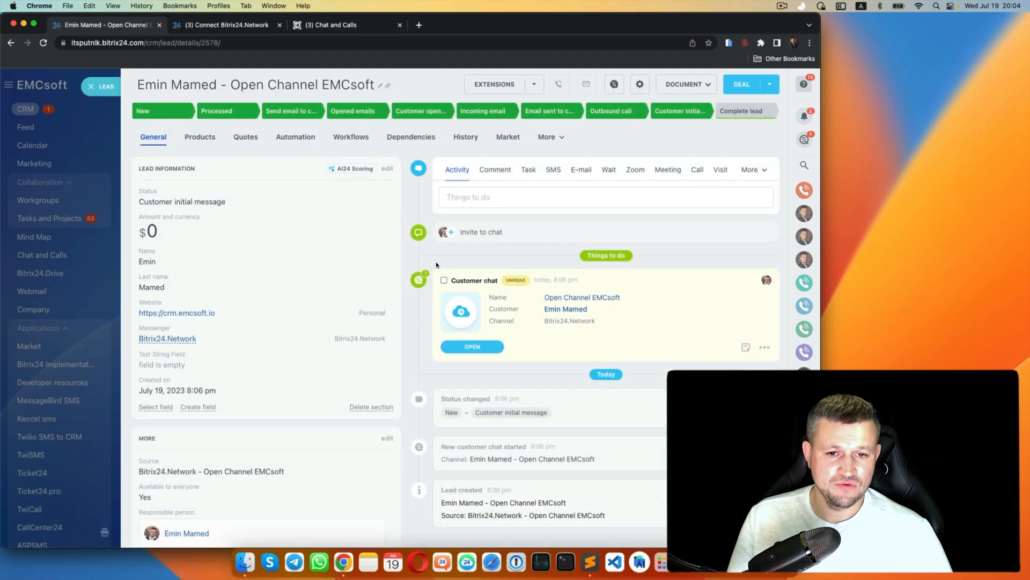
key(Escape)
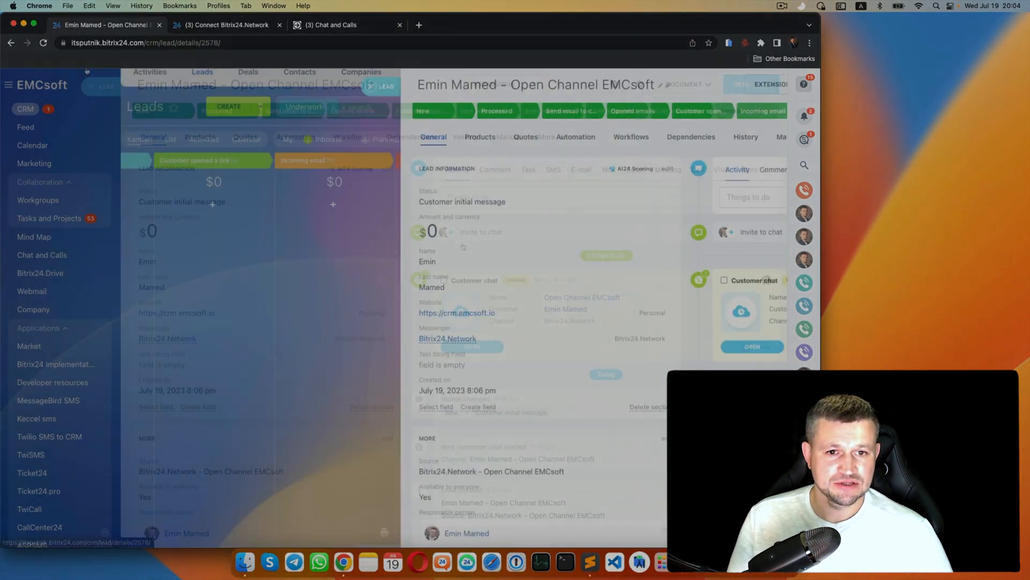
- Switch the Leads view from kanban to List
scroll(262, 268, left, 2)
scroll(262, 269, up, 1)
click(168, 159)
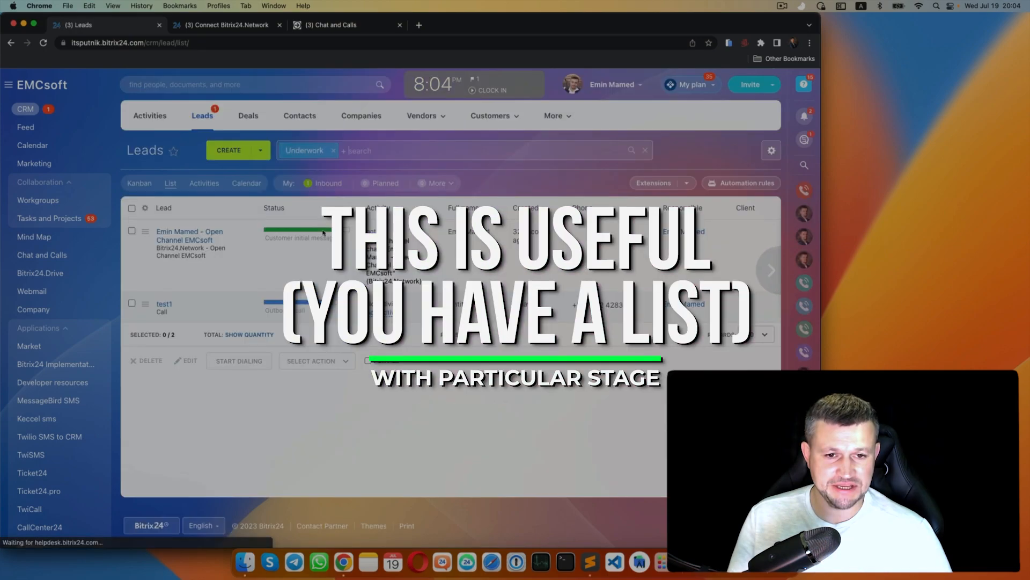
- Filter the lead list by status Customer initial message, leaving only the chat lead
click(360, 151)
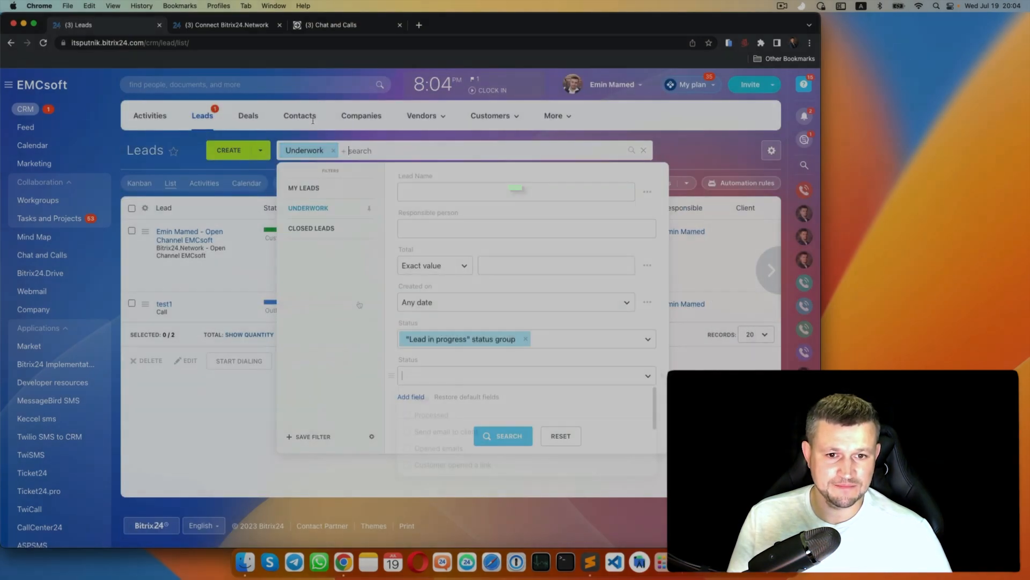
click(410, 376)
scroll(410, 419, down, 3)
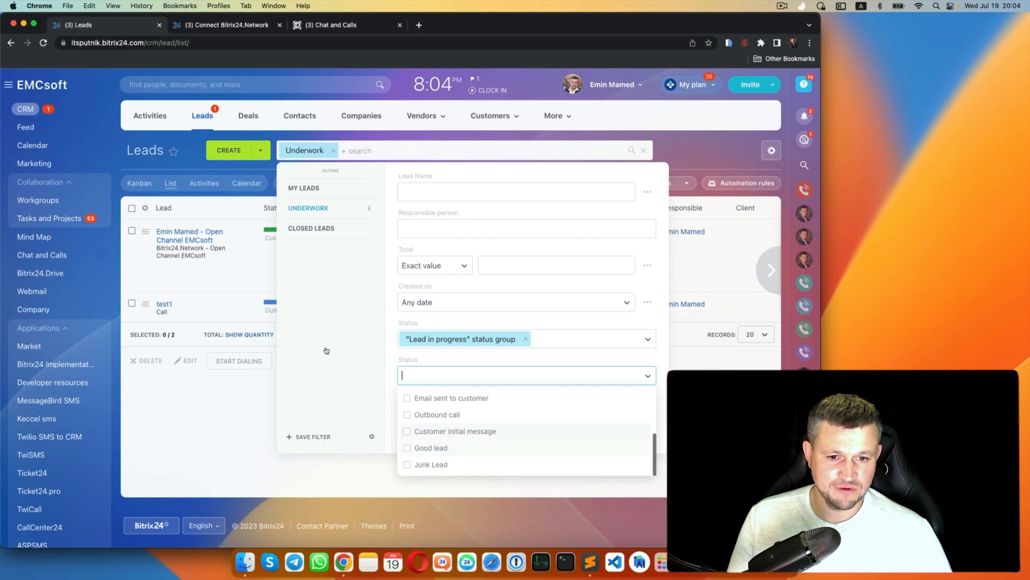
click(407, 431)
click(374, 421)
key(Return)
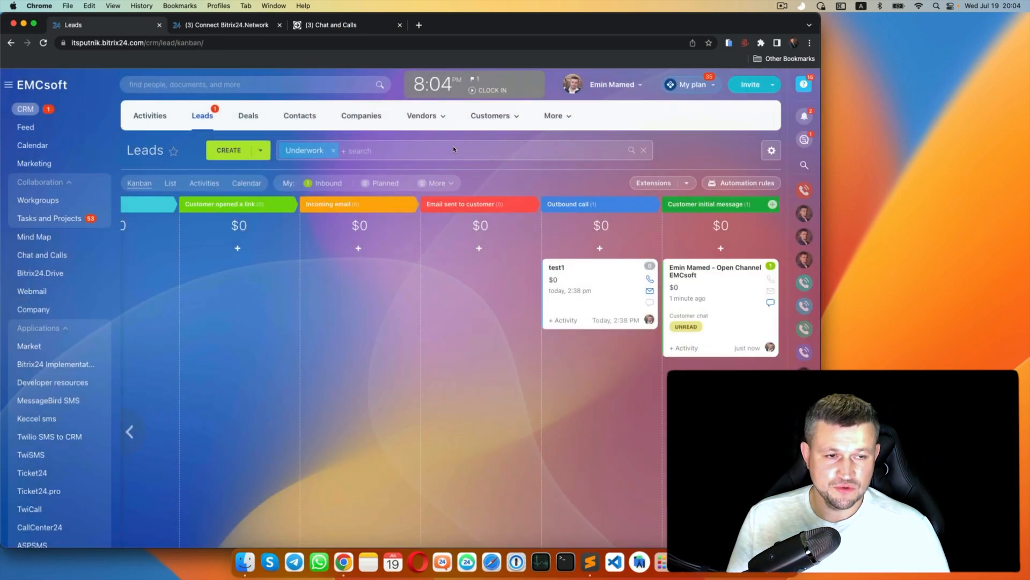
- In lead Automation rules, add a new trigger under the New stage
click(588, 146)
scroll(533, 231, right, 10)
click(264, 157)
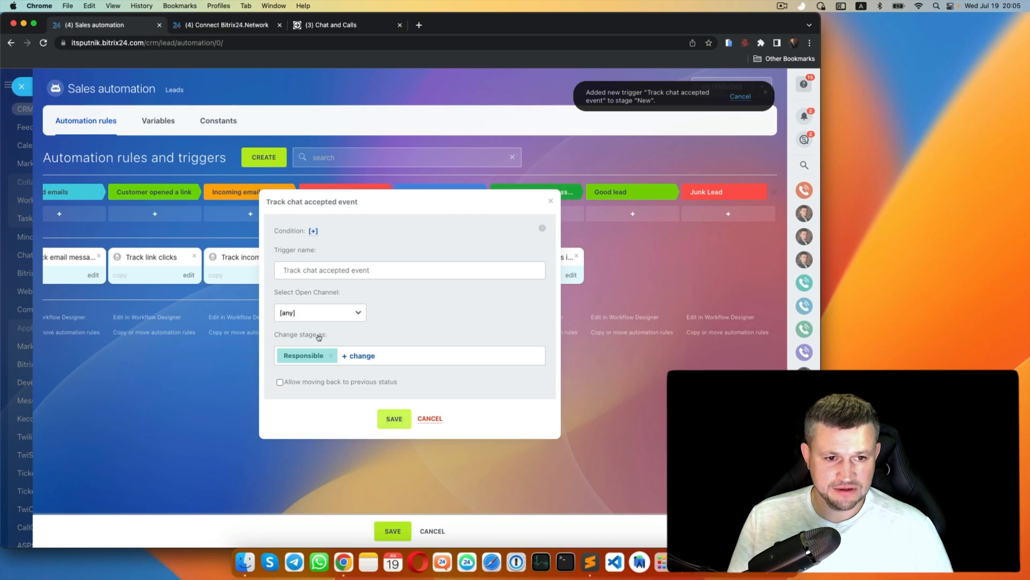
- Save the Track chat accepted trigger, then add a 'Reply to customer' stage after Customer initial message
key(Escape)
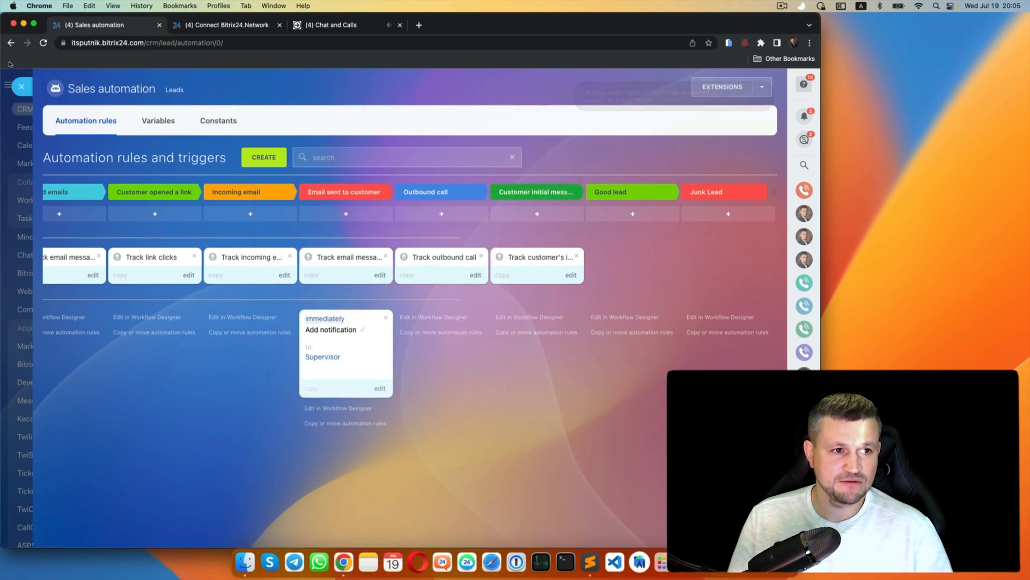
click(21, 86)
click(747, 204)
text(Reply to customer)
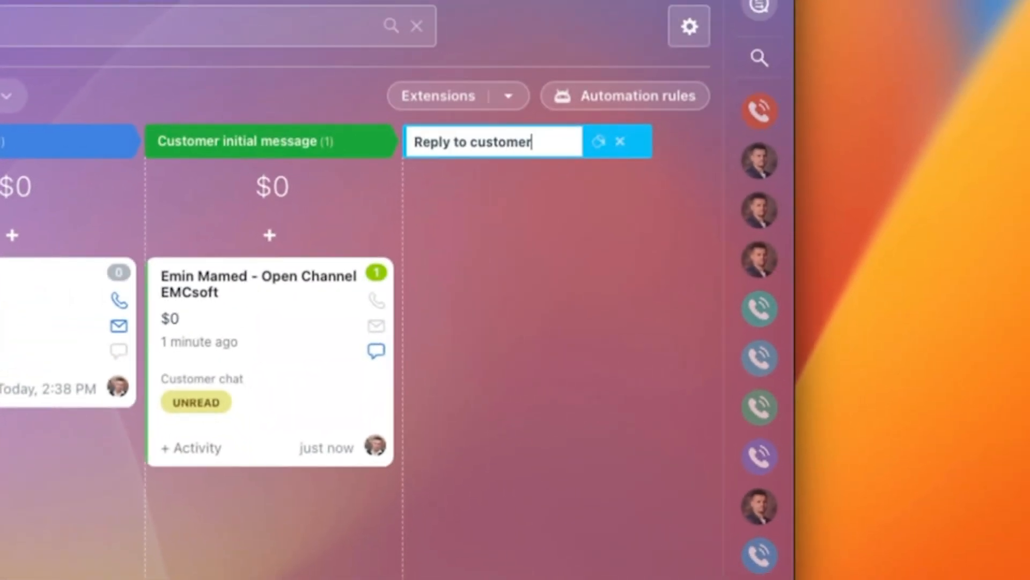
key(Return)
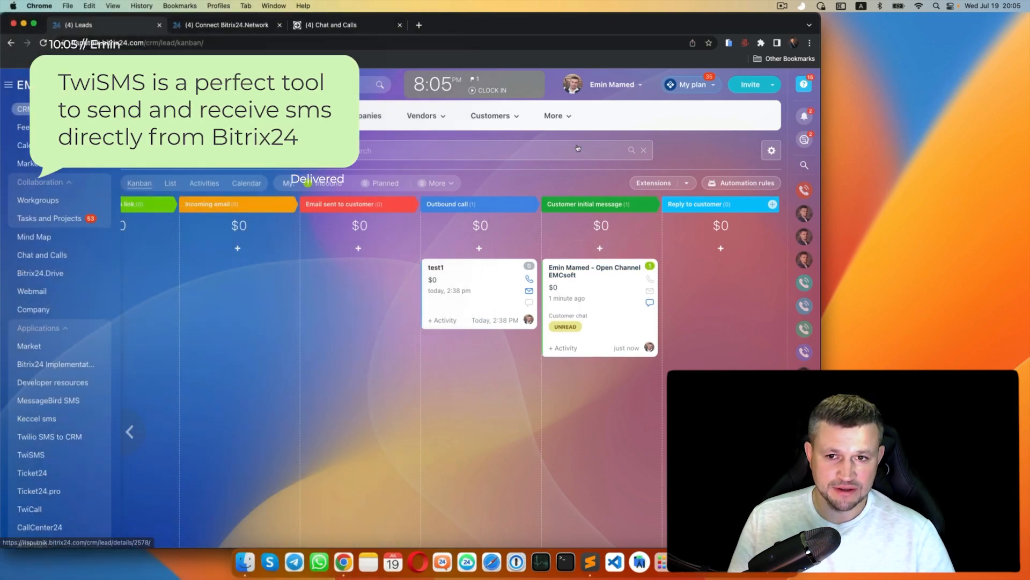
- Drag the Track chat accepted event trigger from New into the Reply to customer stage
click(740, 183)
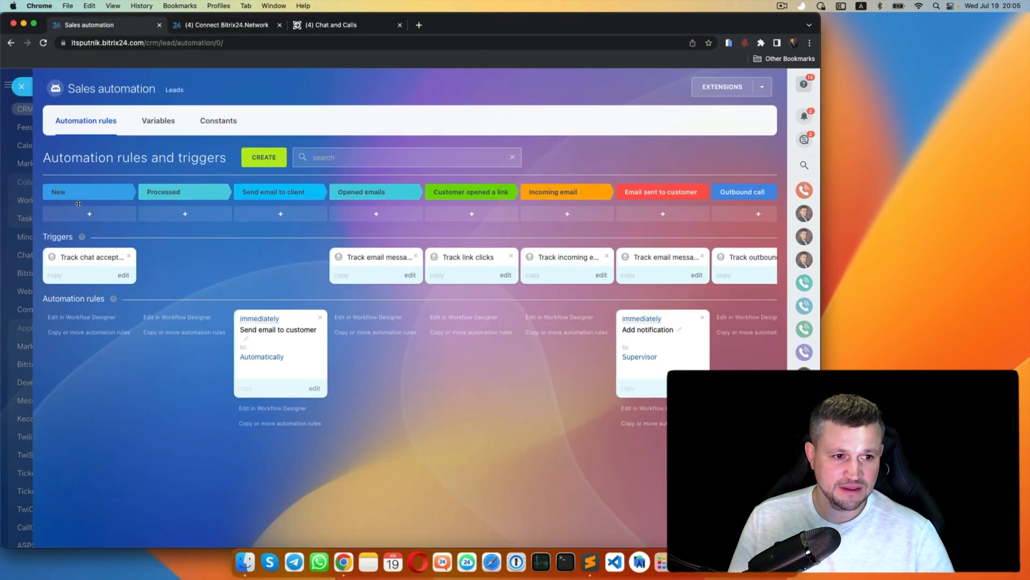
drag(85, 210, 665, 268)
scroll(541, 209, right, 5)
drag(250, 257, 536, 258)
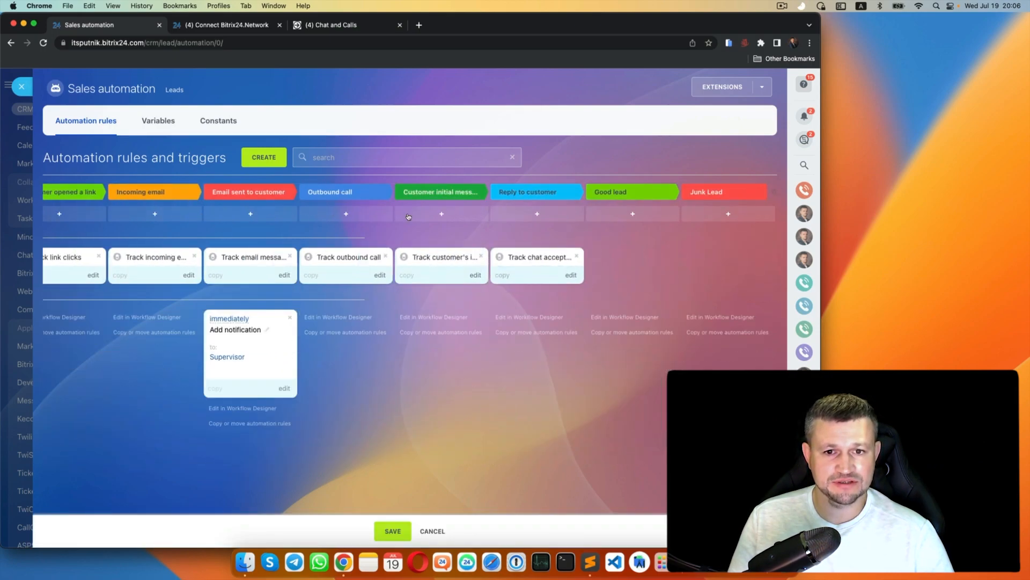
key(Escape)
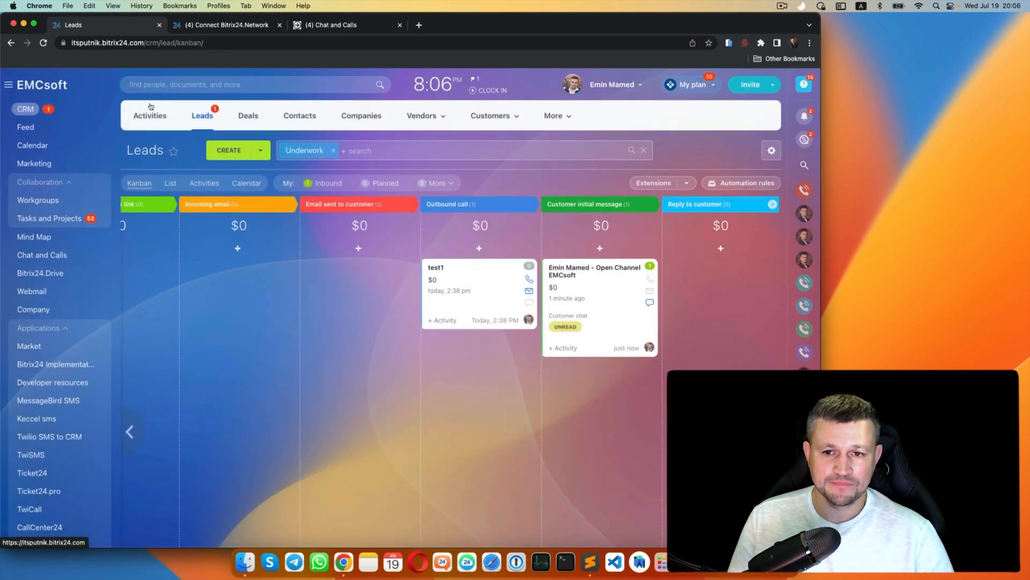
- Open the Open Channel EMCsoft lead's customer chat, answer it, then close the chat and lead
click(478, 213)
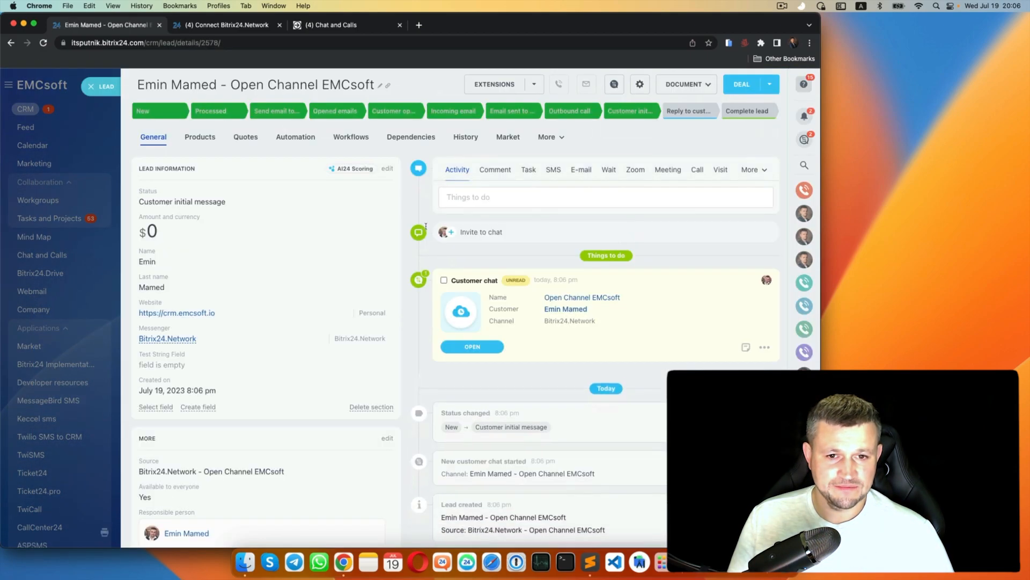
click(388, 277)
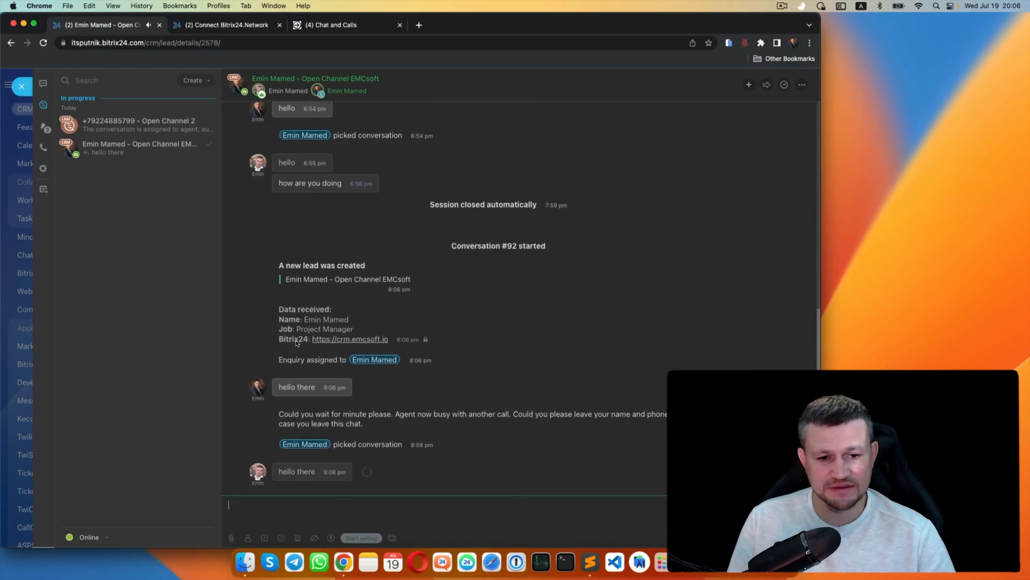
drag(225, 337, 212, 338)
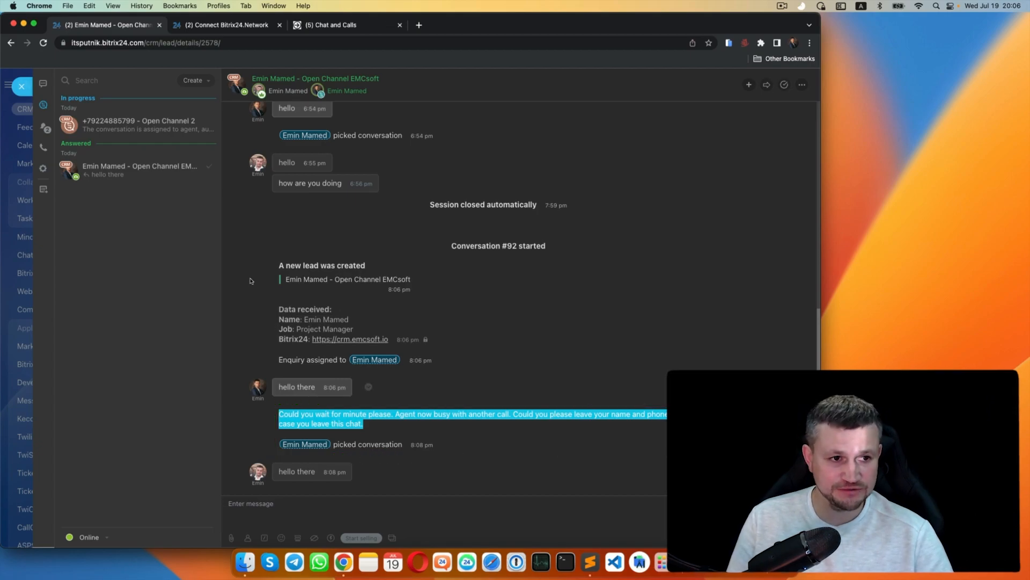
click(22, 83)
key(Escape)
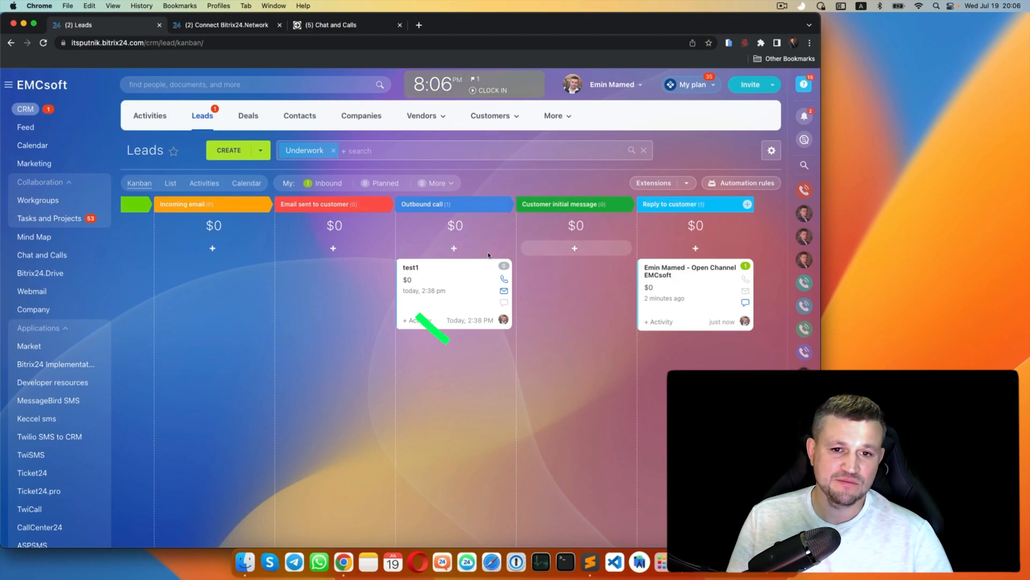
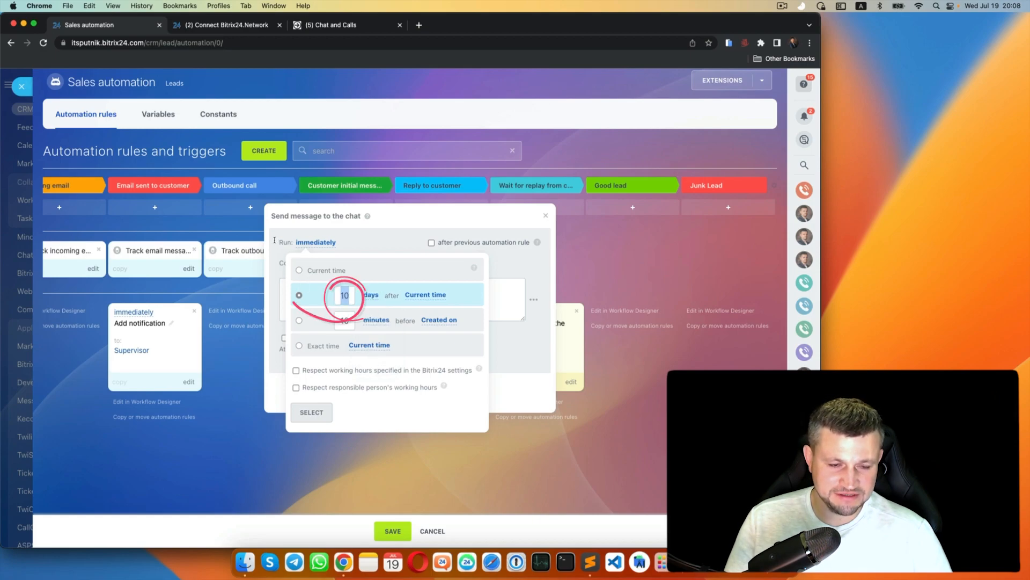
- Set the chat message to 'Are you happy with support provided and do yuo have any questions', run immediately, and save
click(253, 331)
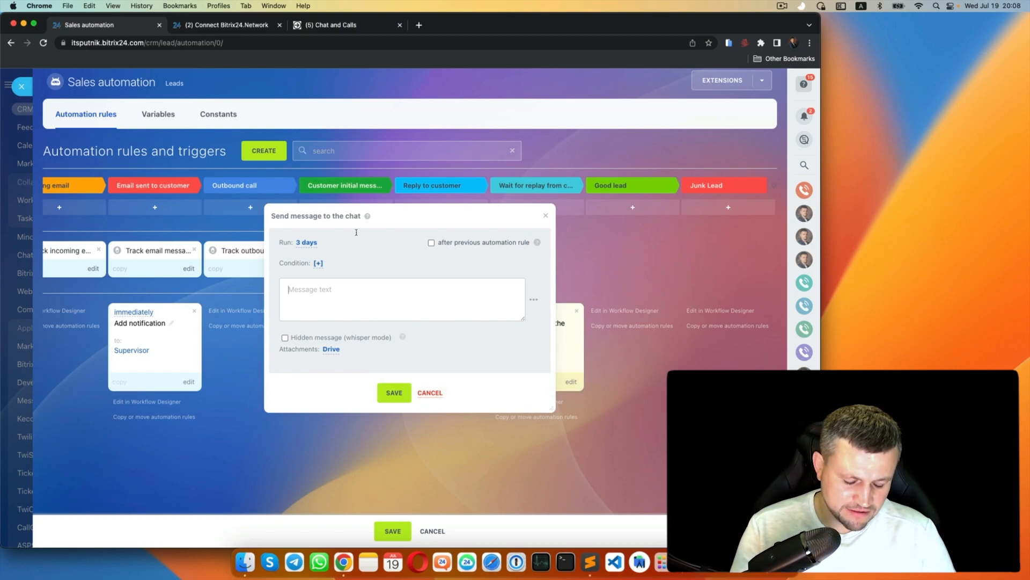
text(Are you happy )
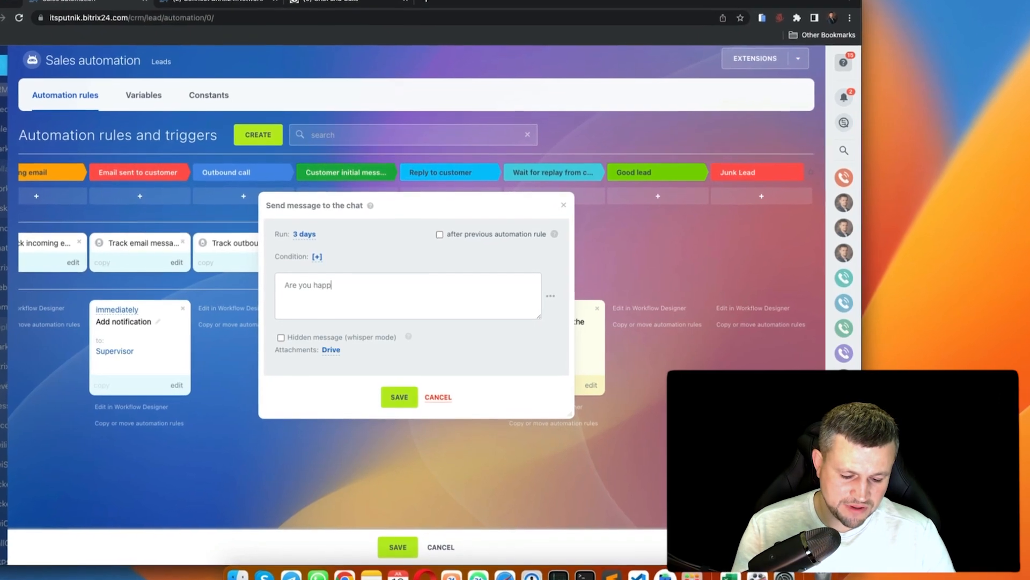
text(with support)
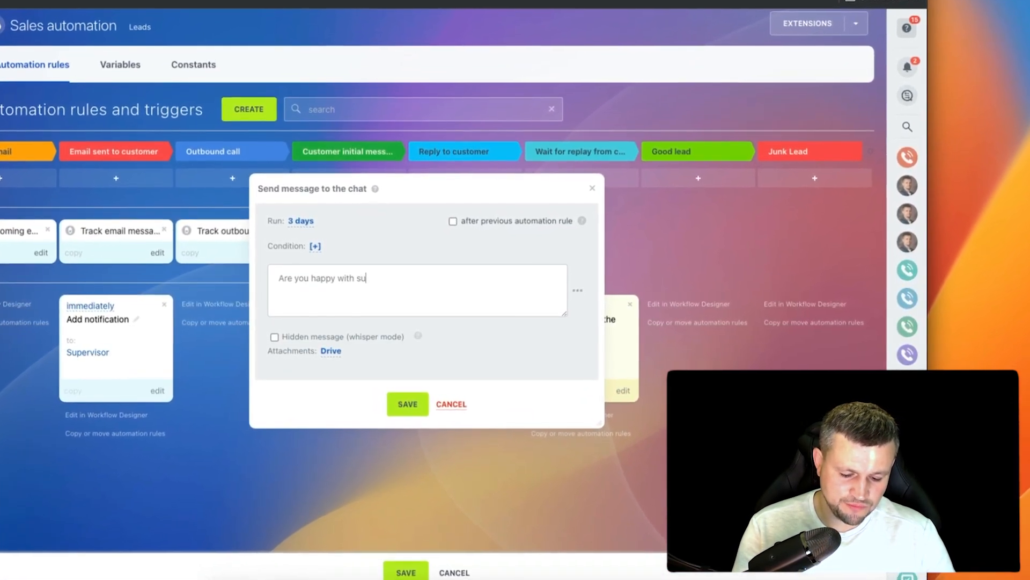
text( provided and do yuo h)
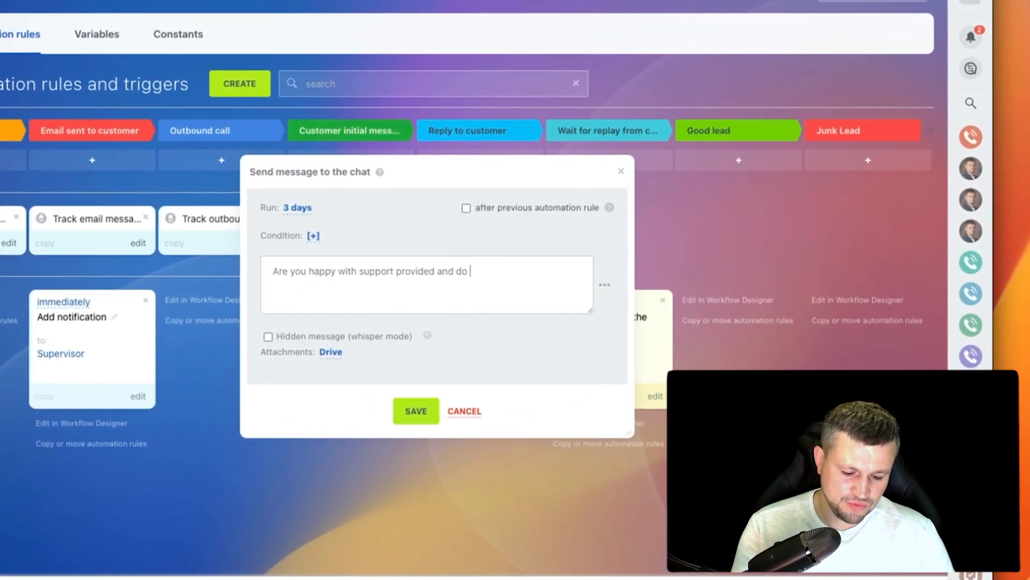
text(ave any questions)
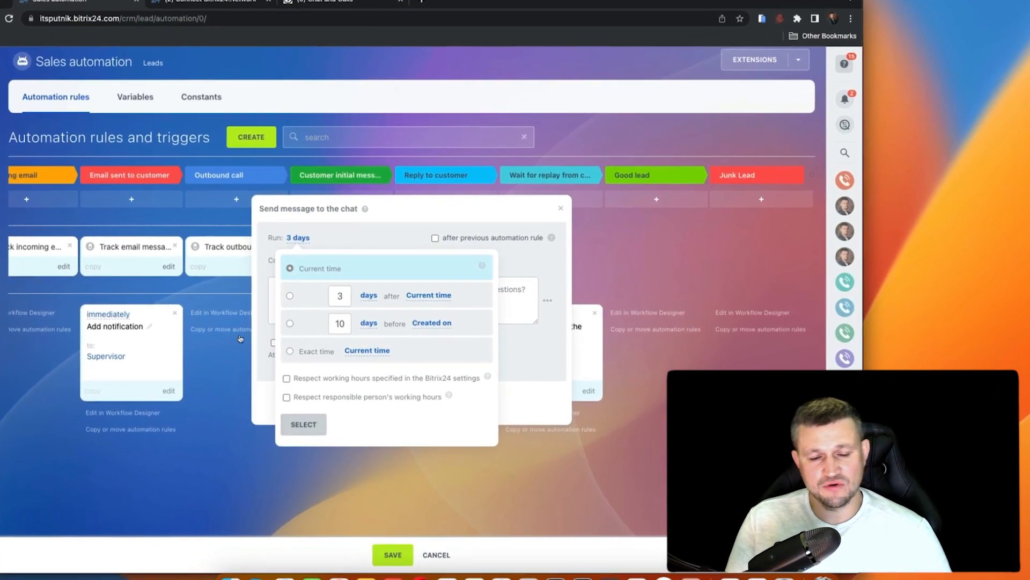
click(244, 337)
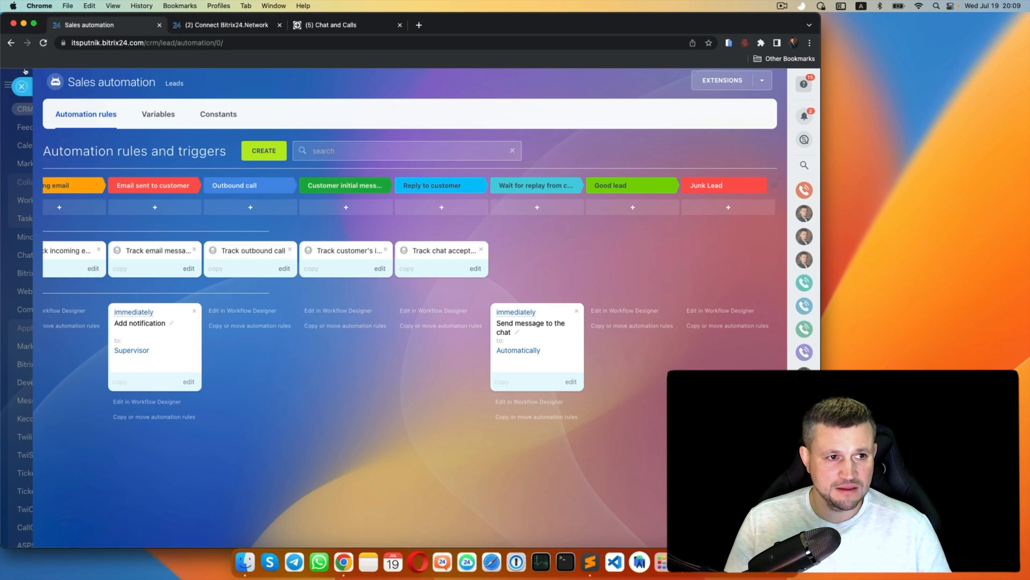
- Drag the Open Channel lead card into Wait for replay from customer and check its chat
click(21, 86)
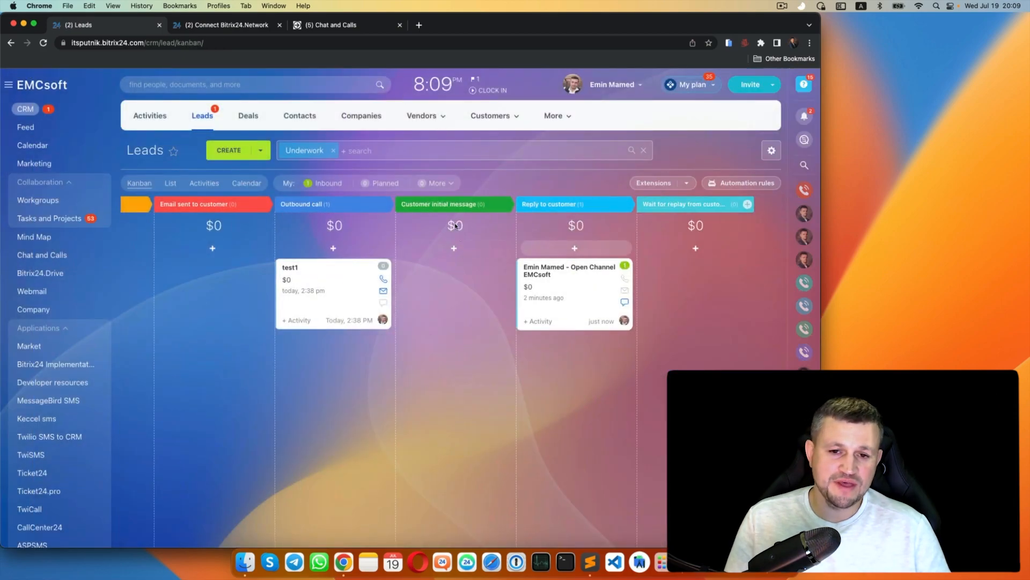
drag(575, 285, 697, 301)
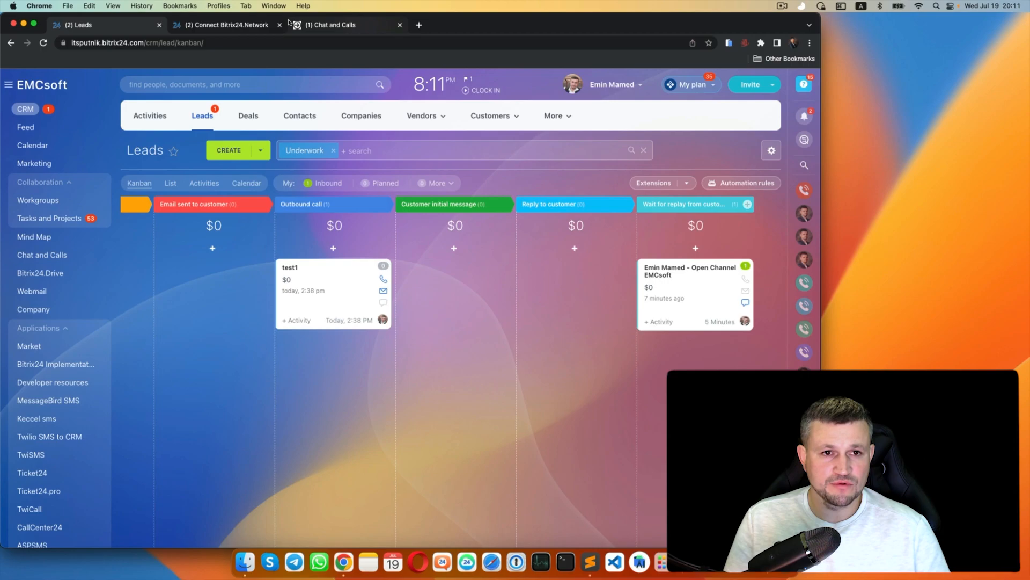
click(290, 23)
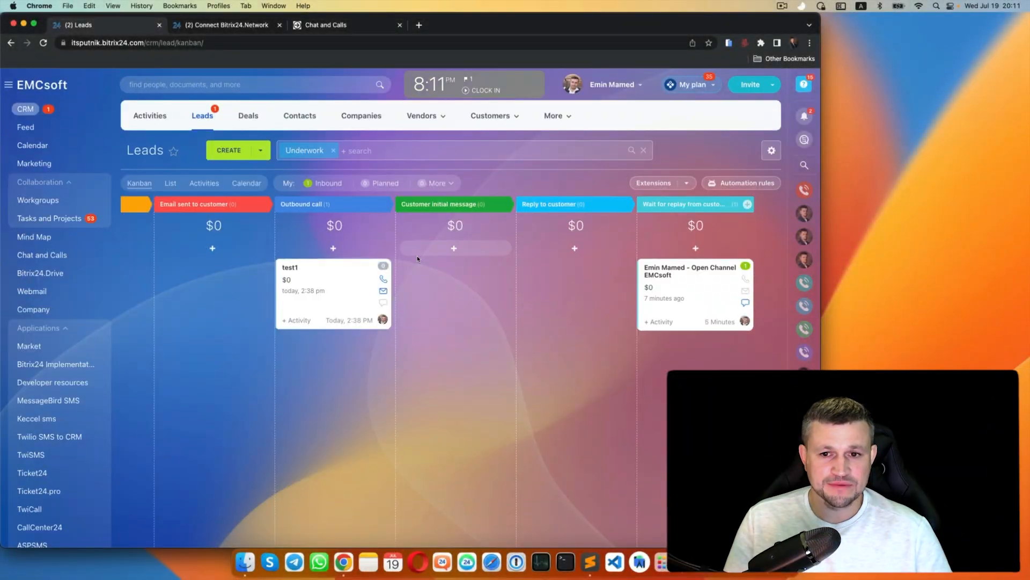
- Add a Track chat accepted time trigger for response time over 5 seconds, then open the Open Channel lead
click(742, 183)
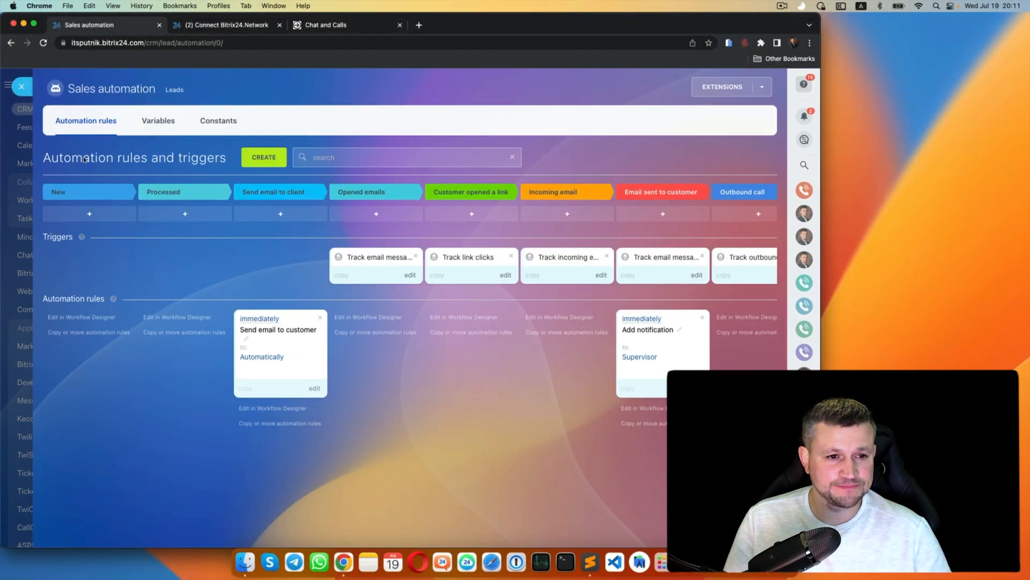
click(261, 157)
click(258, 258)
scroll(434, 321, down, 5)
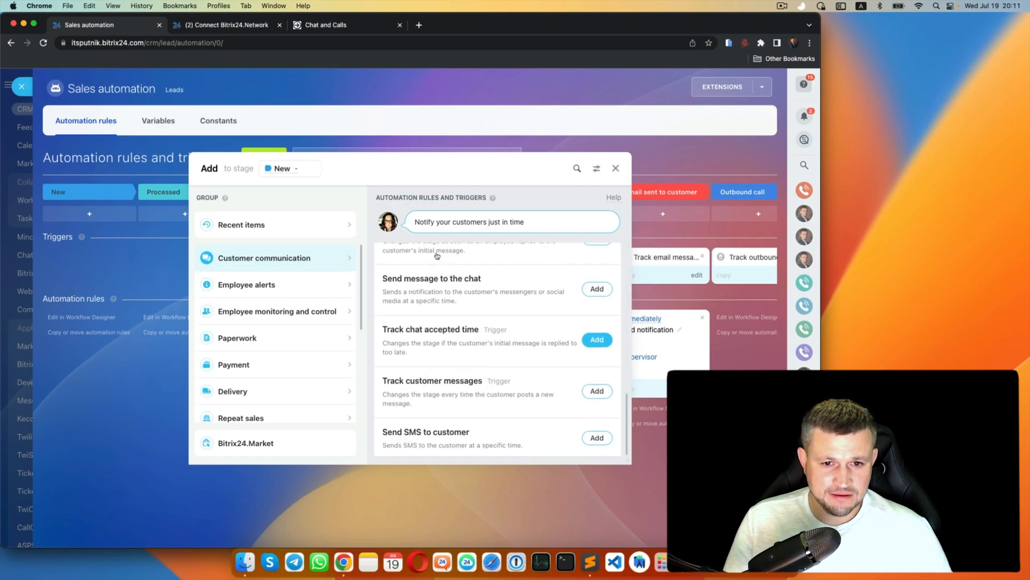
scroll(385, 253, up, 1)
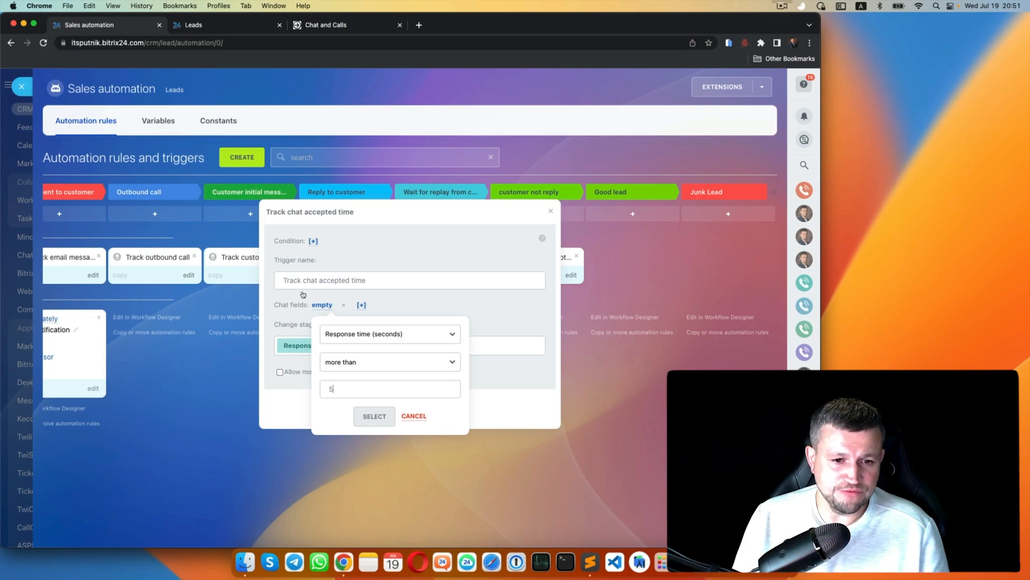
key(Return)
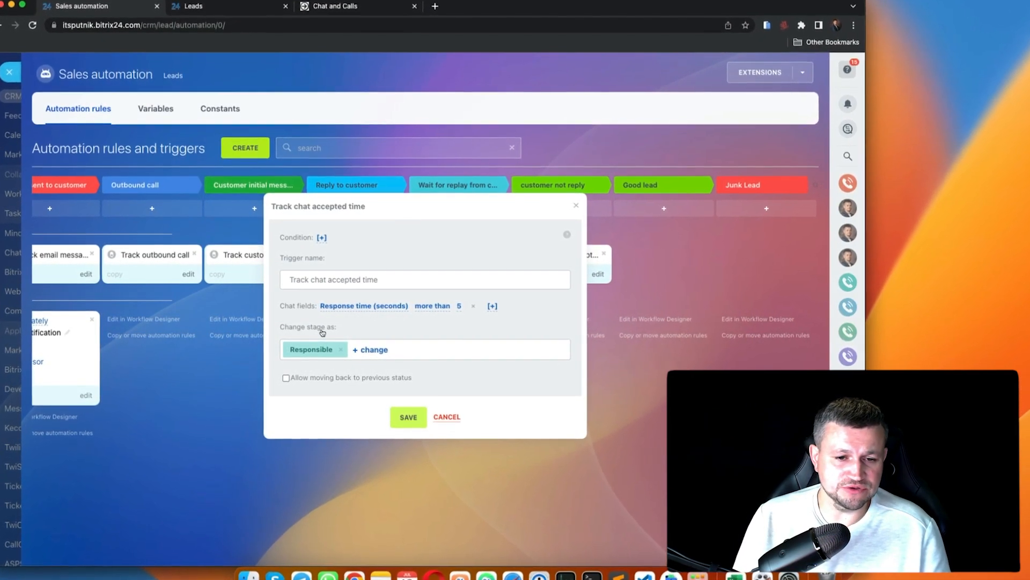
key(Return)
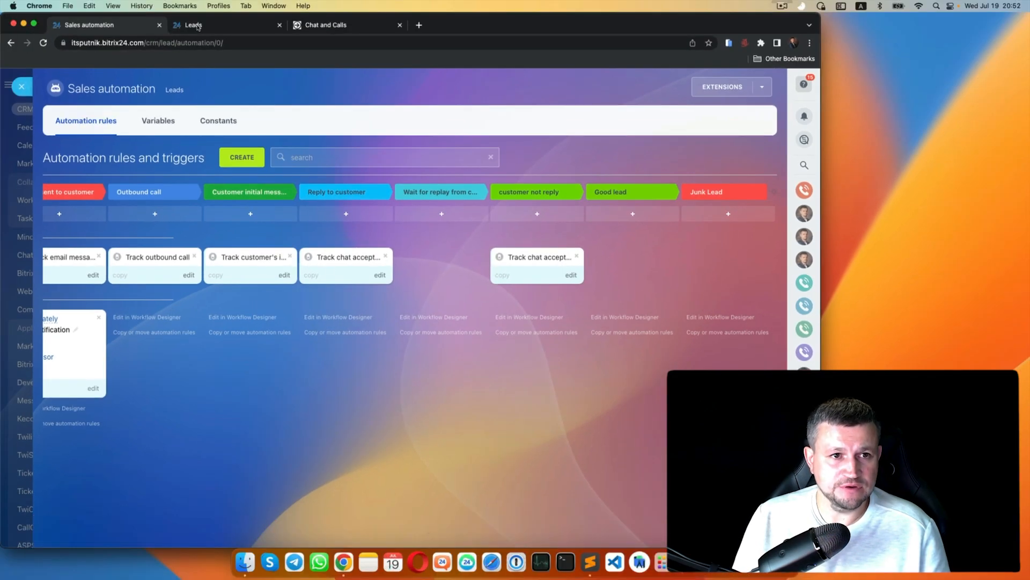
click(197, 3)
click(554, 267)
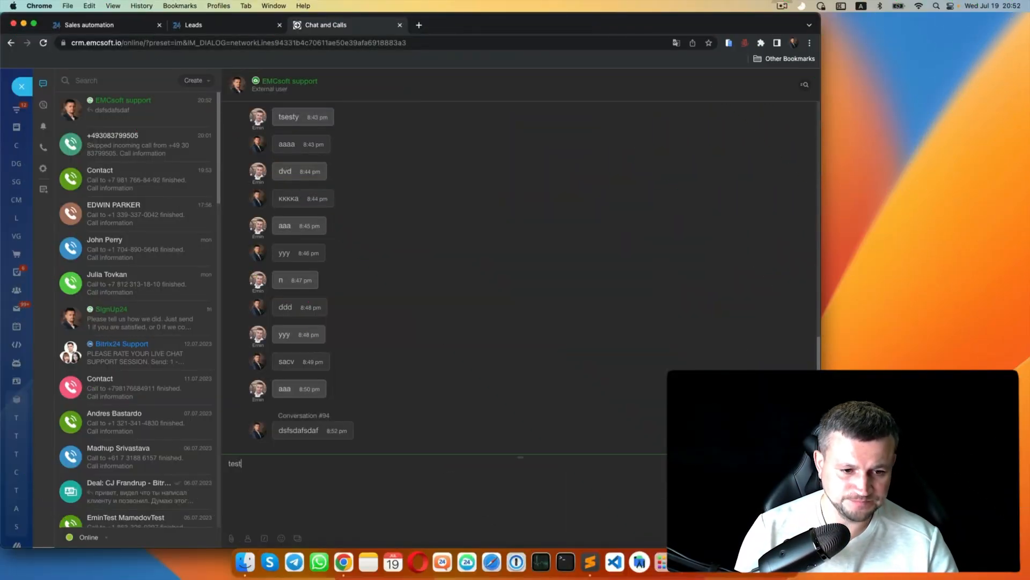
- Send test messages in the lead's chat, then close the chat and lead to watch the card move
key(Return)
click(194, 25)
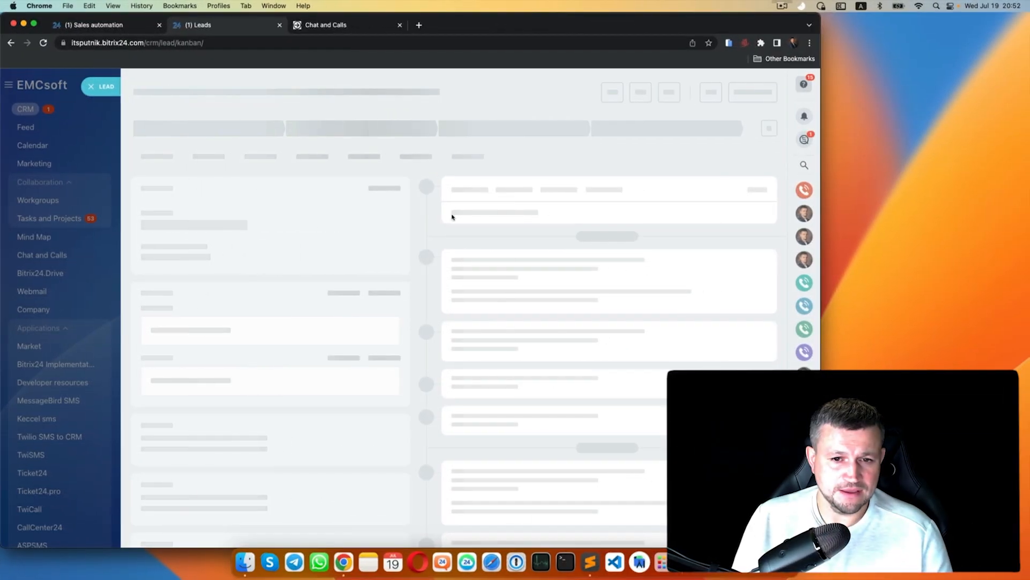
click(472, 346)
text(KK)
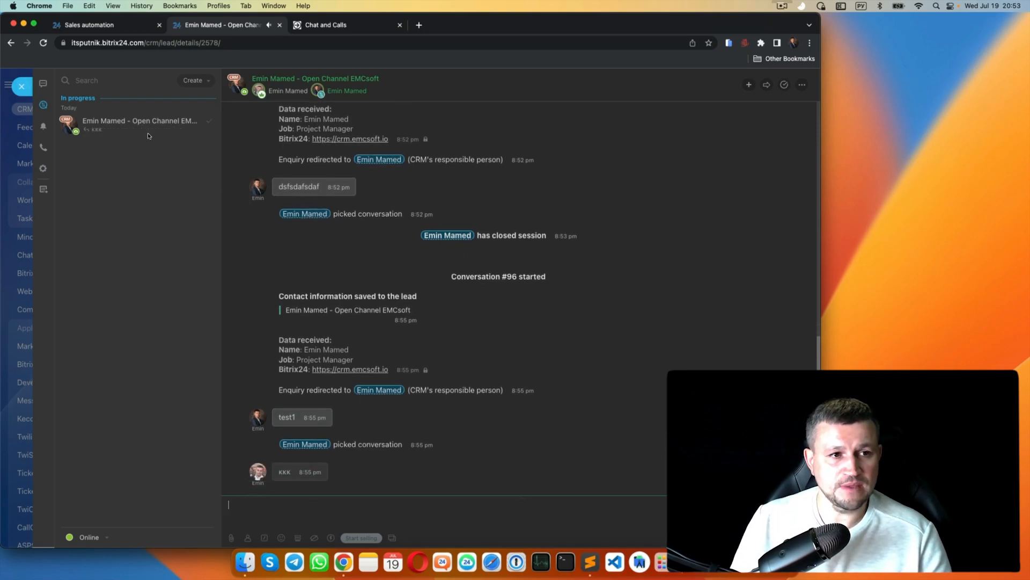
click(21, 86)
click(93, 86)
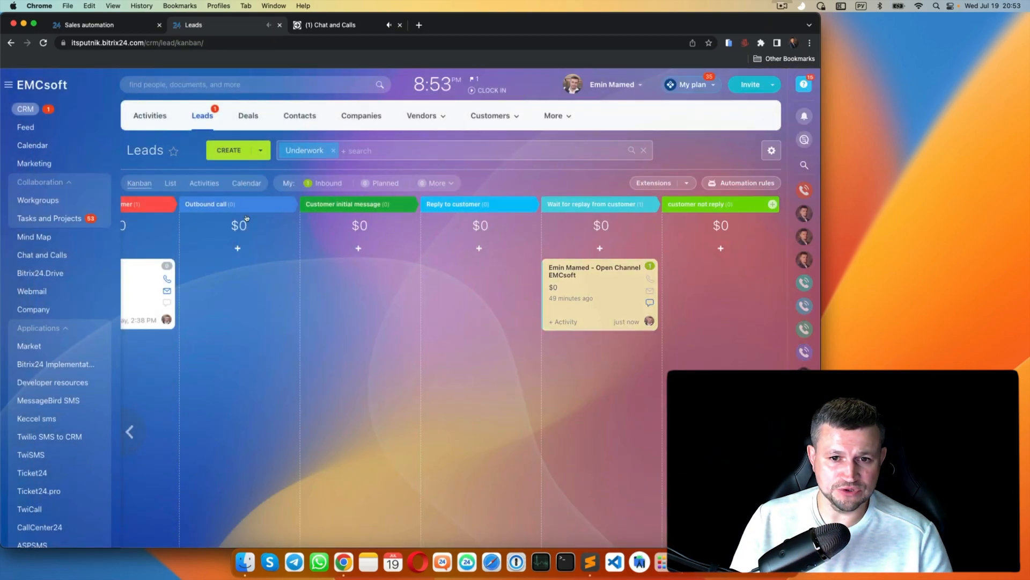
scroll(281, 239, right, 1)
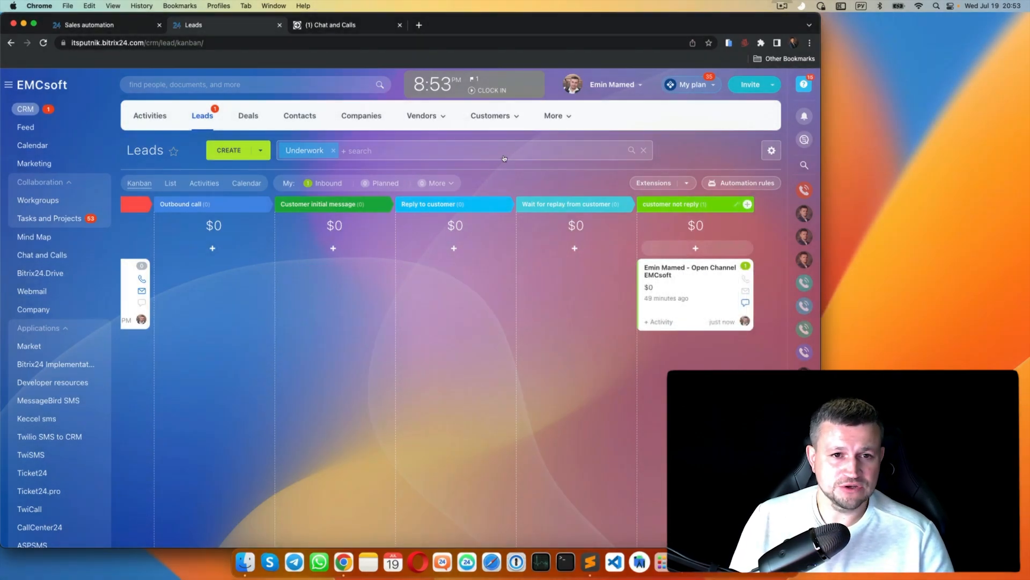
- Open the Track chat accepted time trigger settings and begin a chat-field condition
click(78, 23)
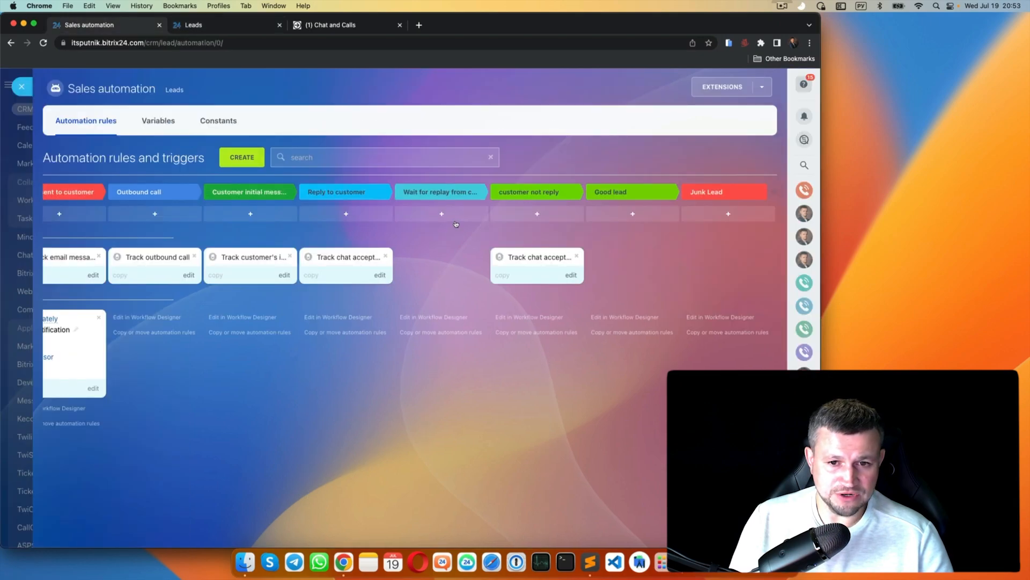
click(455, 222)
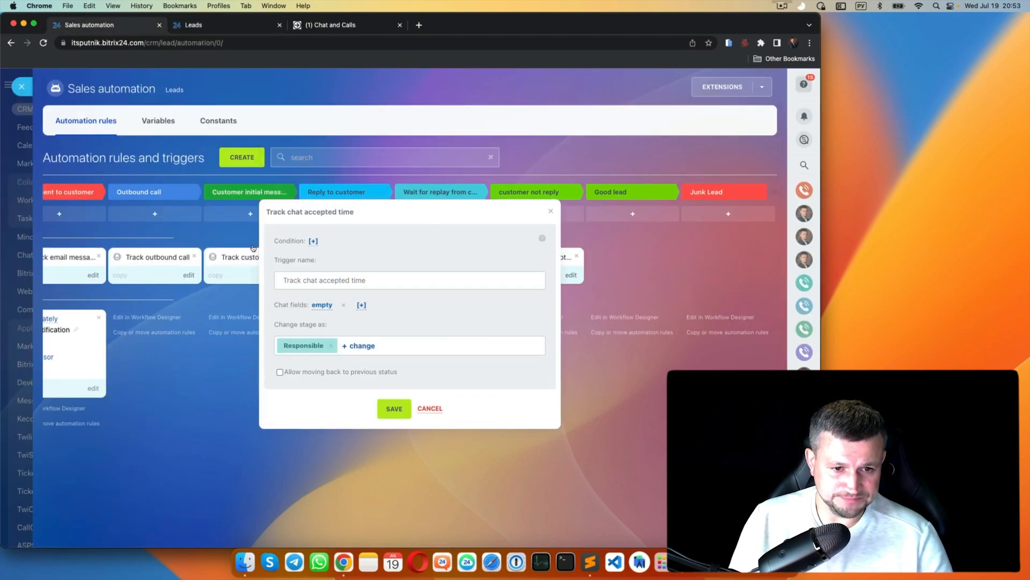
click(319, 305)
click(376, 418)
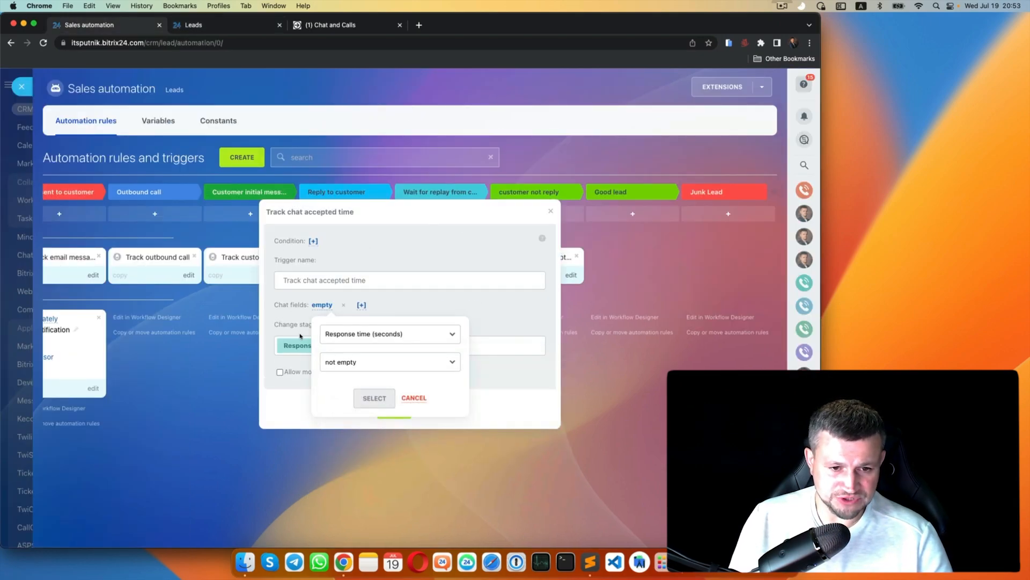
click(325, 362)
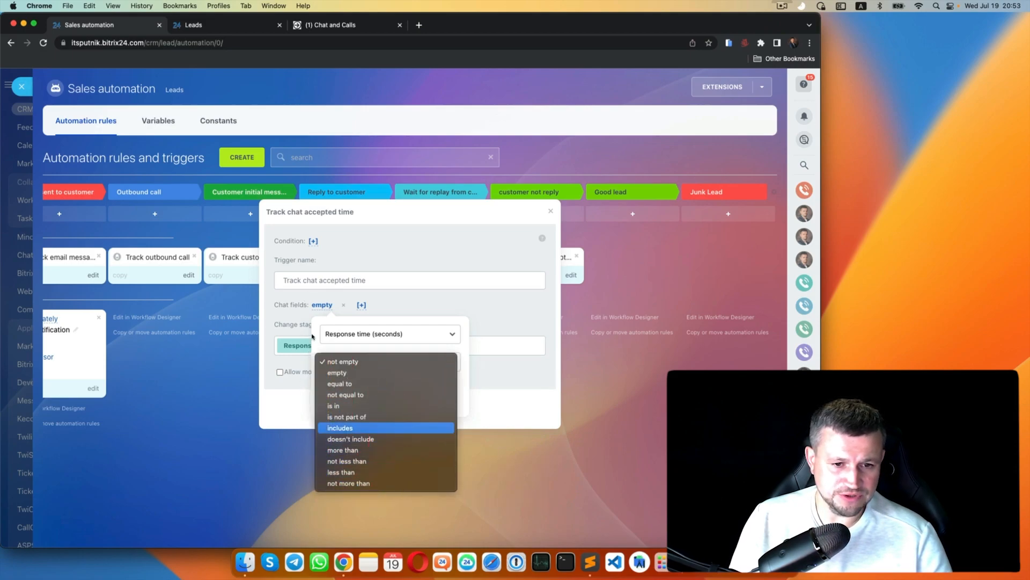
click(411, 331)
- Set the trigger condition to Agent equal to the chosen employee
click(410, 334)
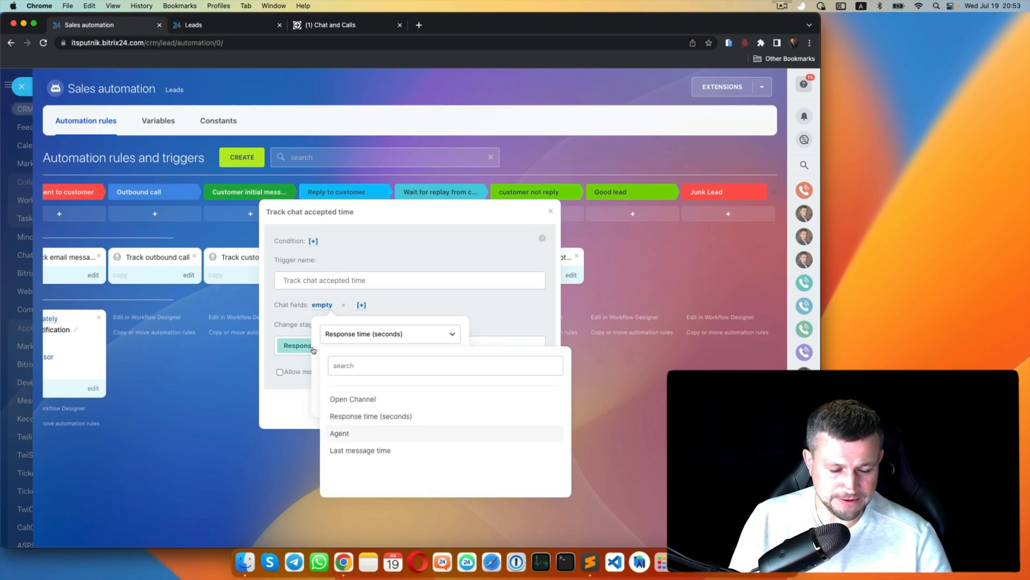
click(388, 434)
click(346, 376)
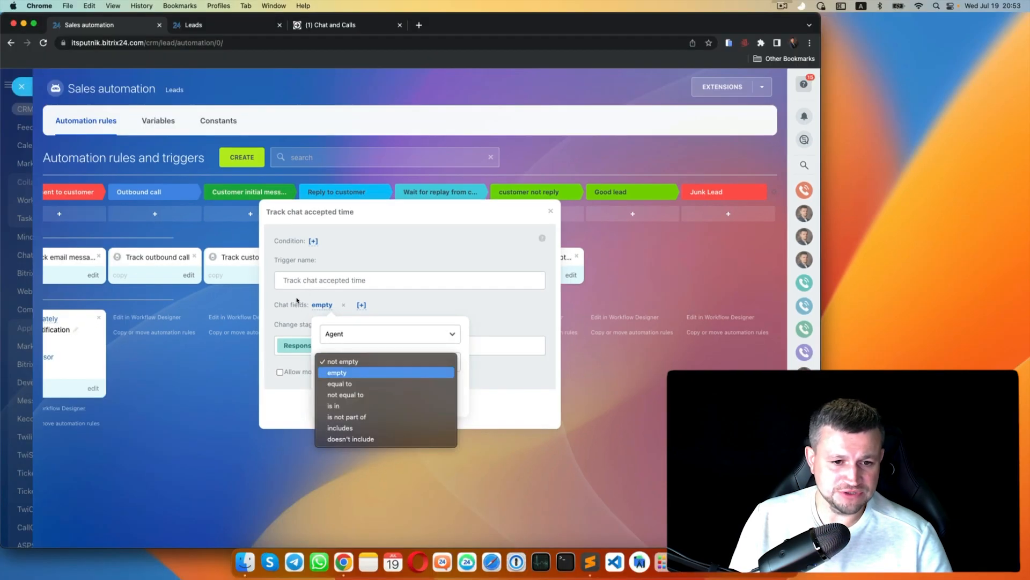
key(Down)
key(Down)
key(Down)
key(Up)
key(Up)
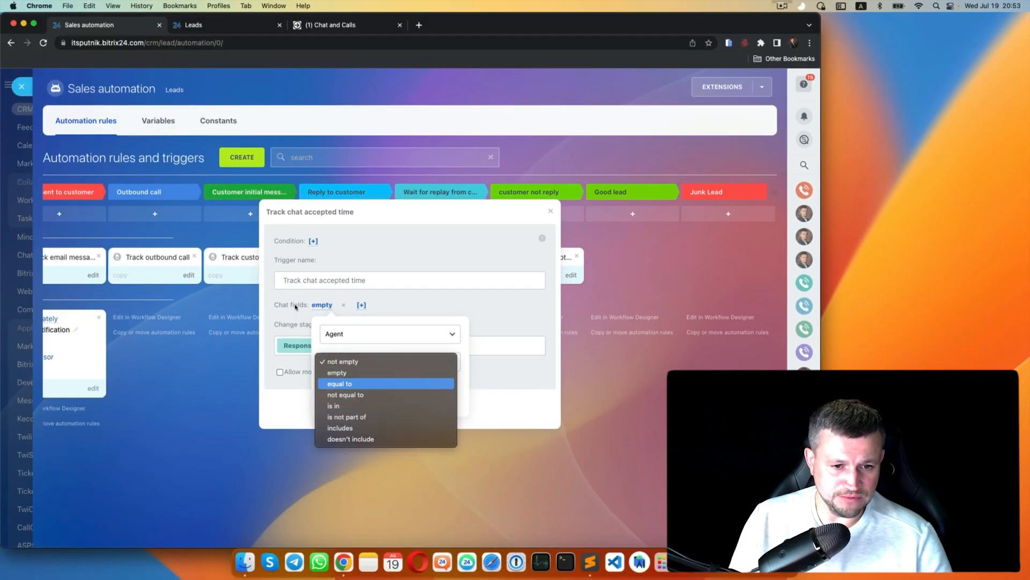
key(Return)
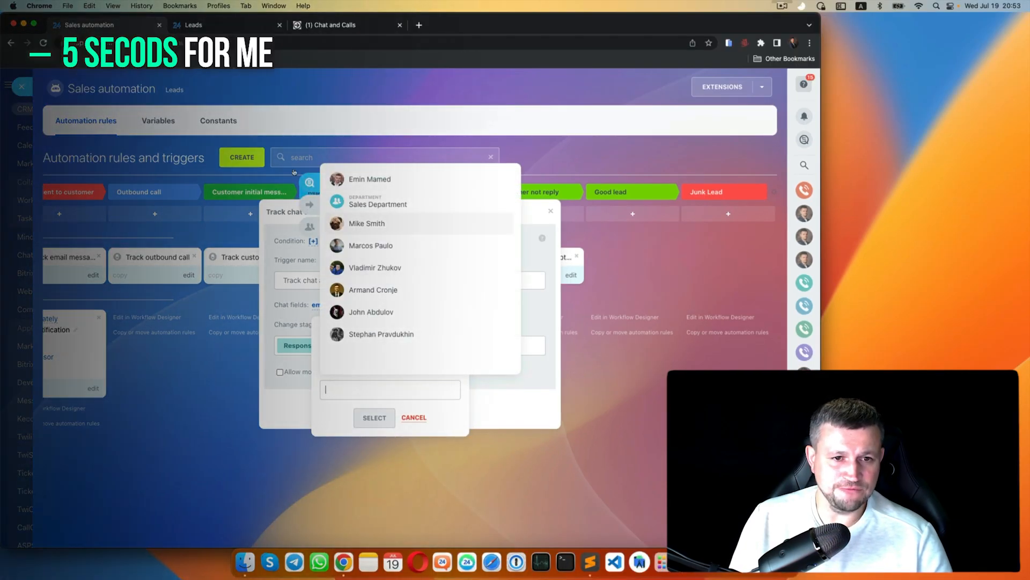
key(Return)
key(Return)
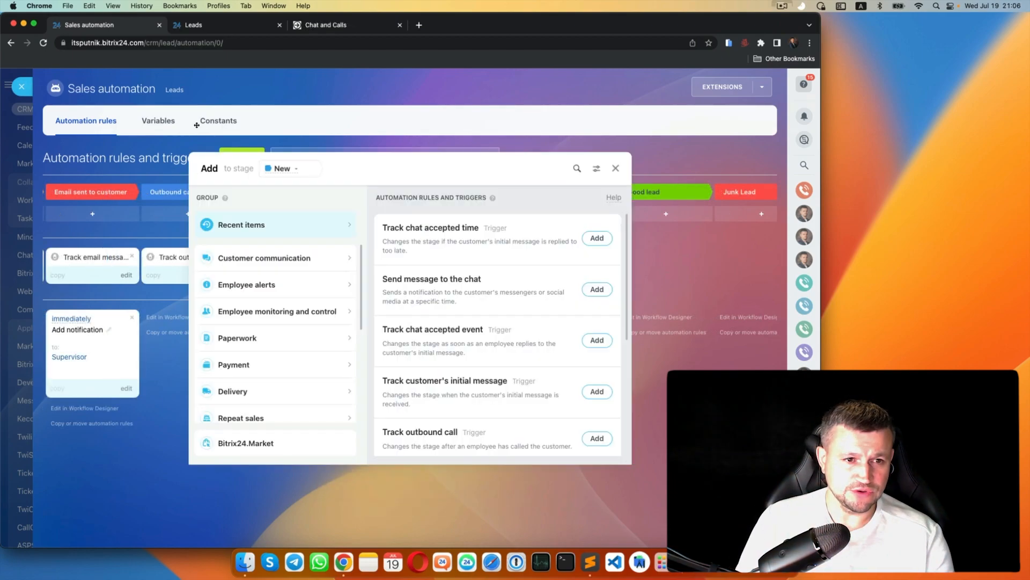
- Look through the Customer communication rules, then close the automation settings and return to Leads
click(342, 260)
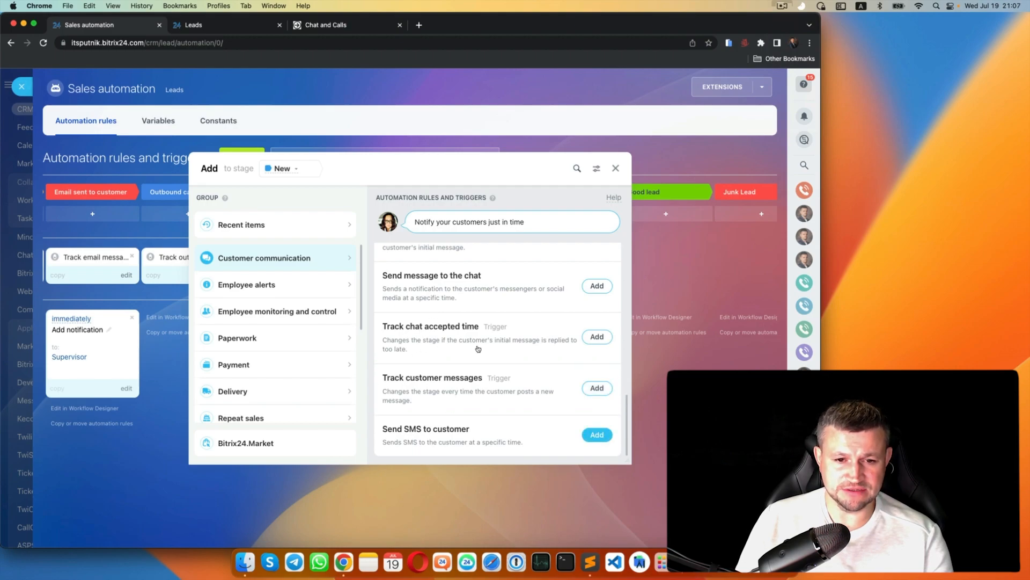
click(430, 416)
click(432, 531)
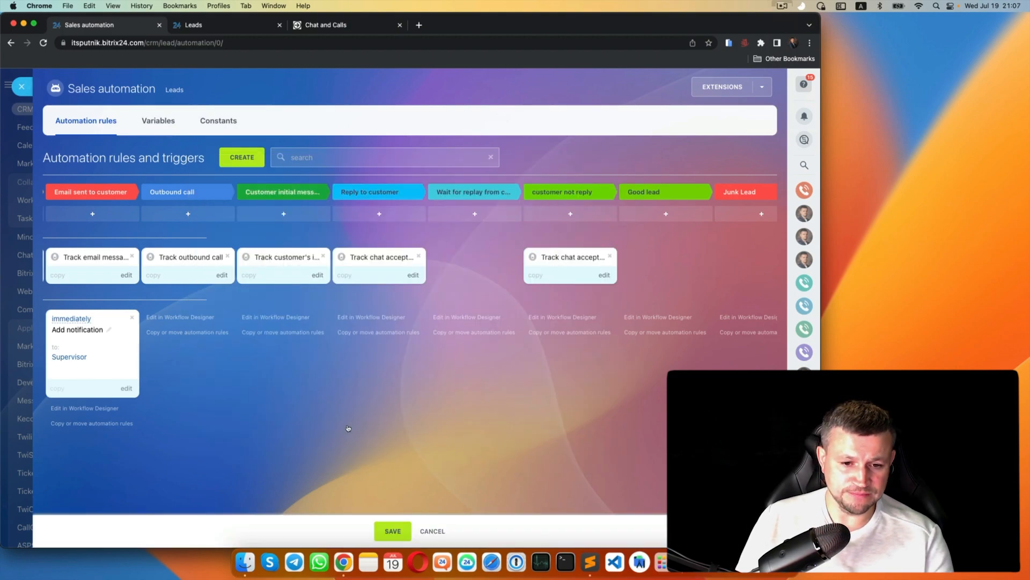
click(21, 87)
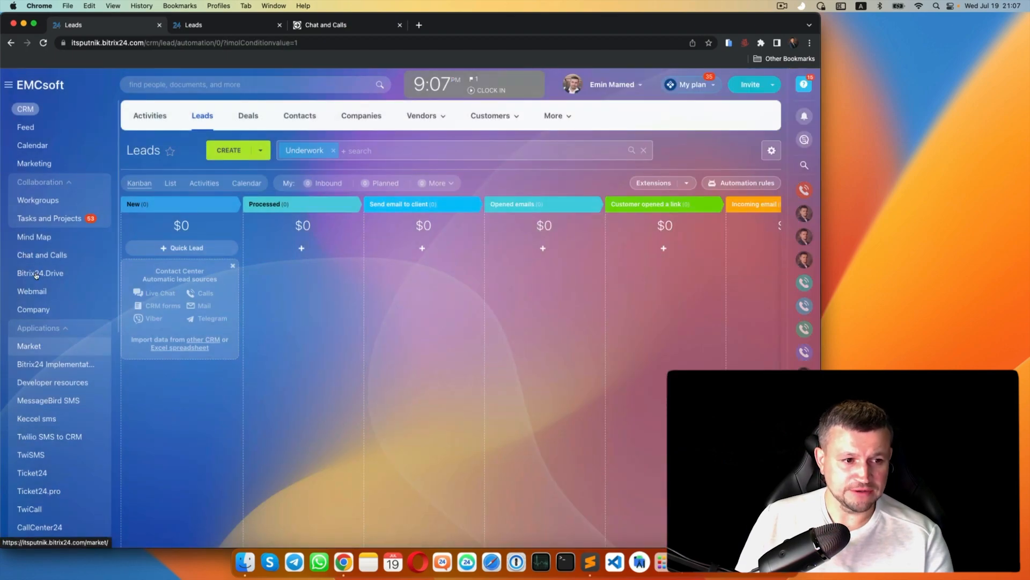
- Look up the TwiSMS: Twilio SMS app in Bitrix24.Market, then reopen the lead automation rules
click(29, 346)
text(TwiSMS)
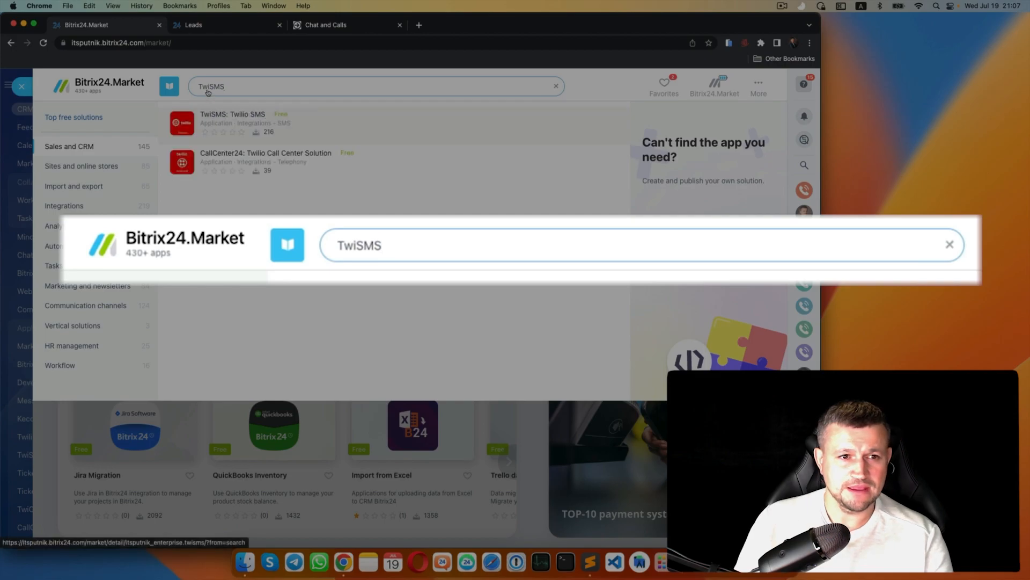
click(208, 113)
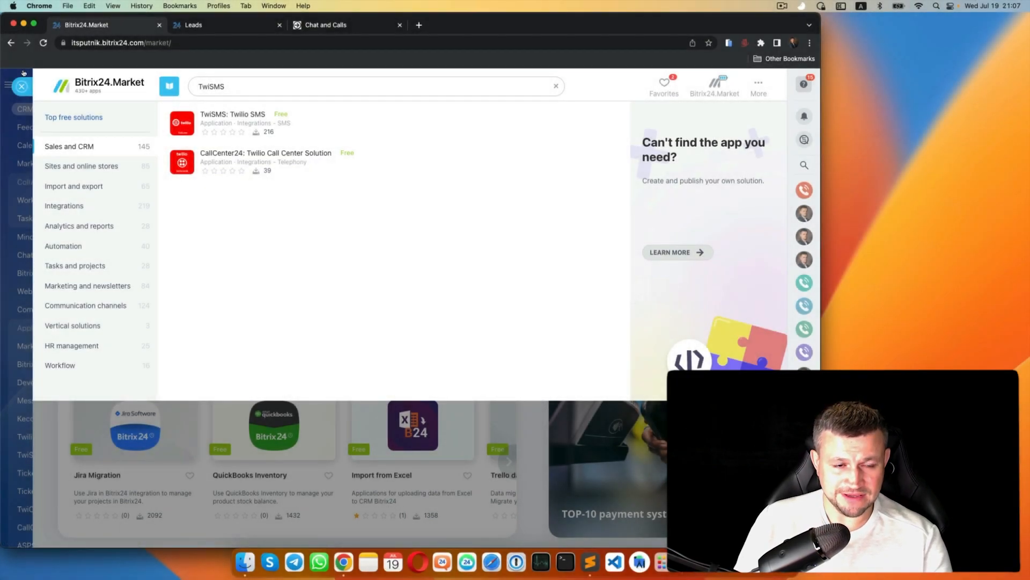
click(22, 85)
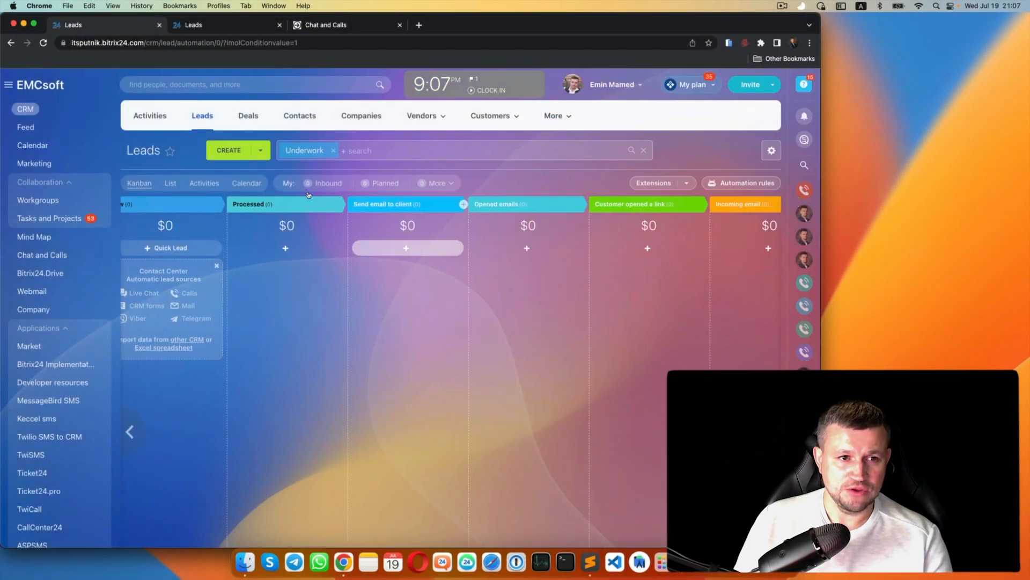
click(741, 183)
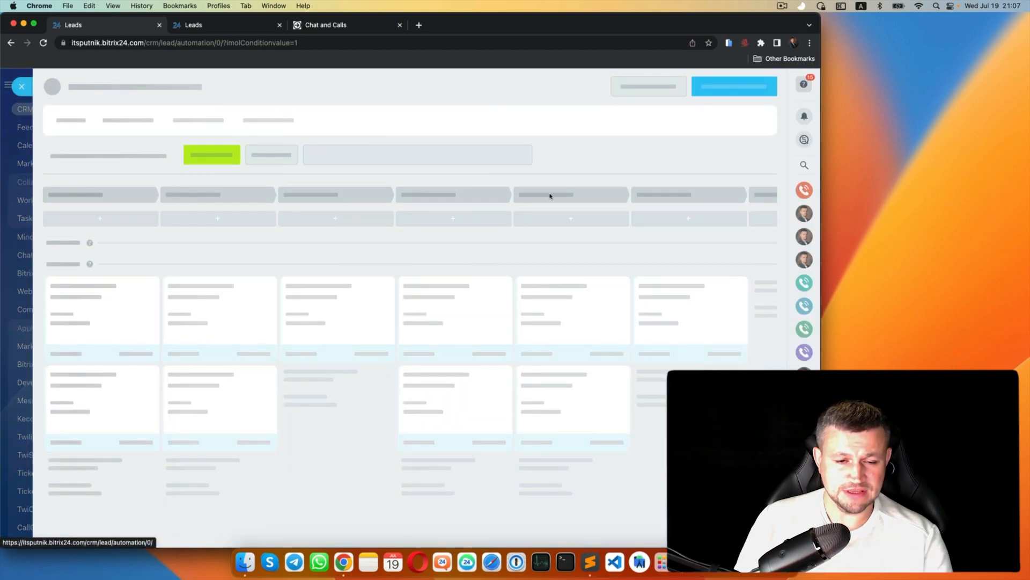
scroll(430, 368, right, 5)
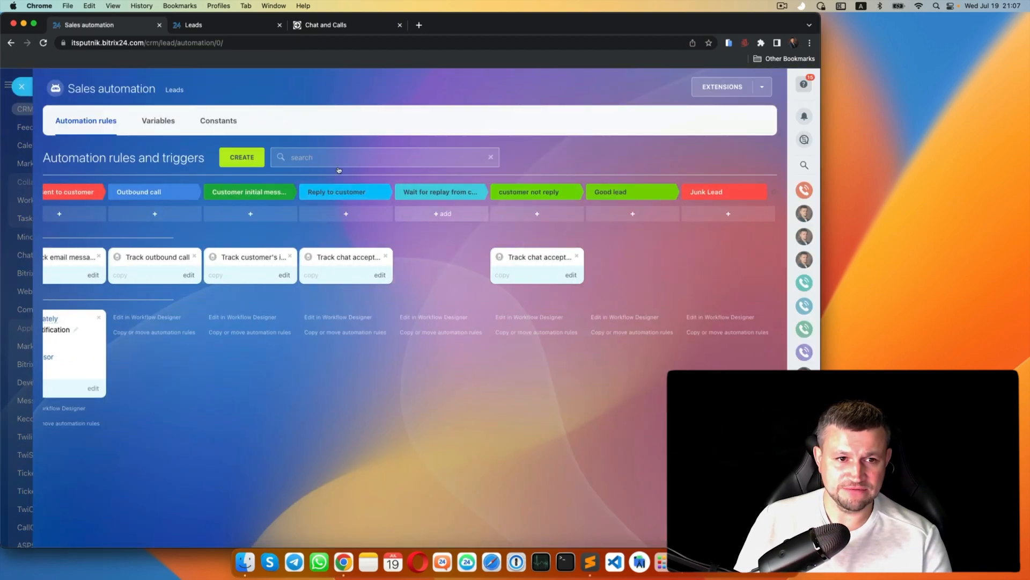
- Add a Send SMS to customer rule on New texting 'test' via the TwiSMS Twilio provider
click(242, 158)
click(206, 258)
scroll(400, 334, down, 10)
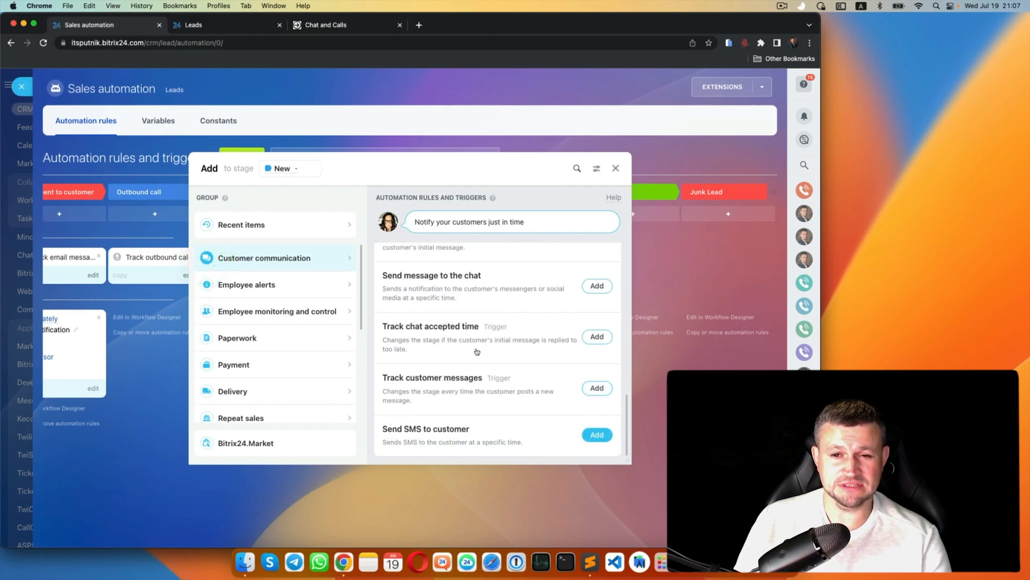
click(281, 365)
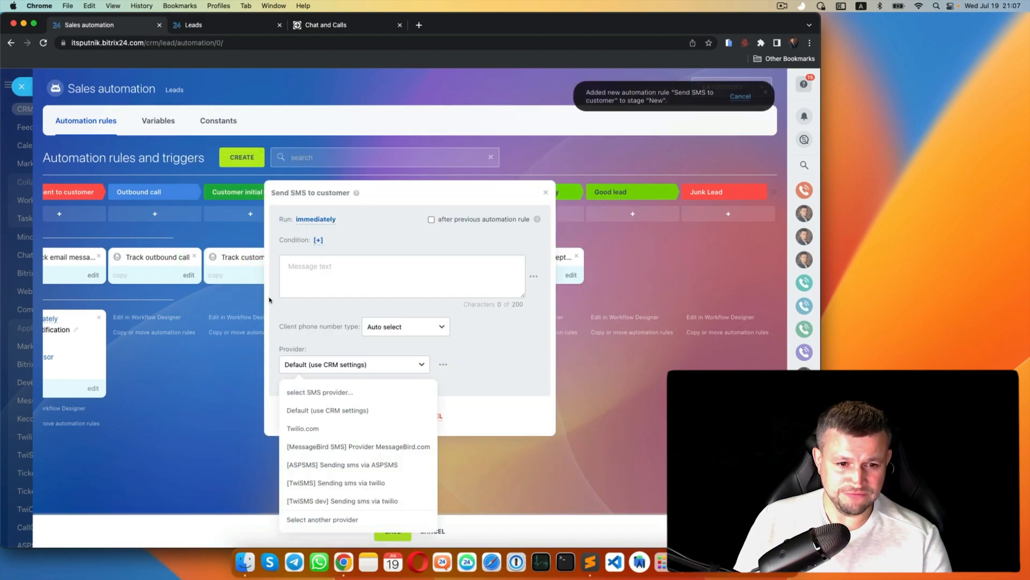
key(Return)
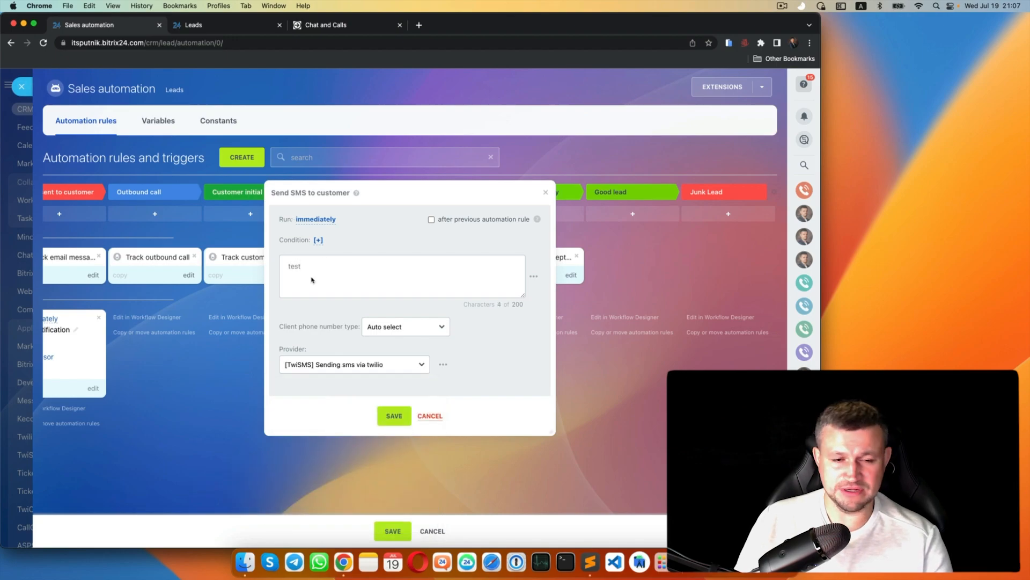
click(394, 415)
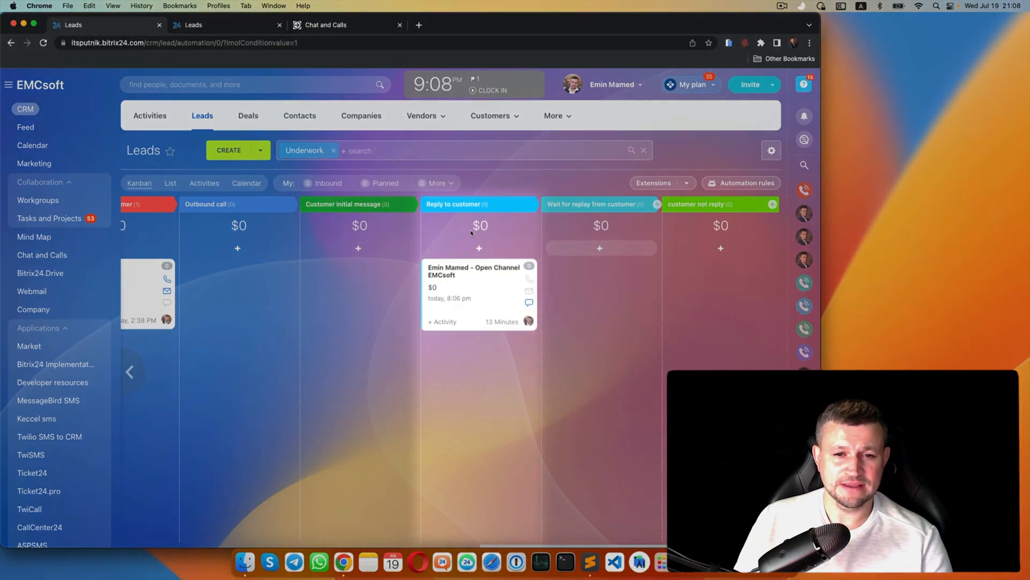
- Move the Open Channel lead into Wait for replay from customer and check its 'test' SMS timeline entry
drag(478, 284, 601, 290)
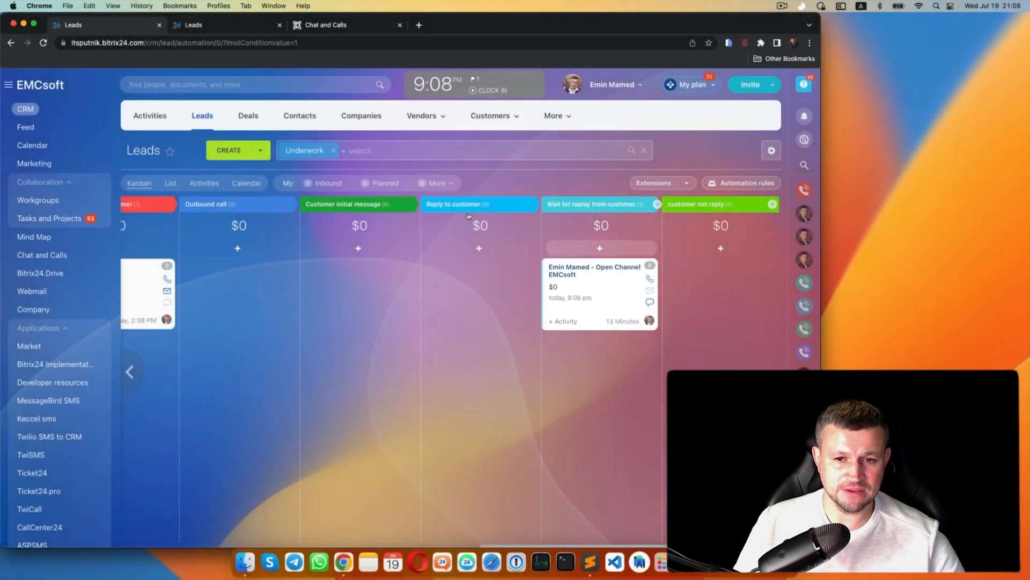
click(595, 282)
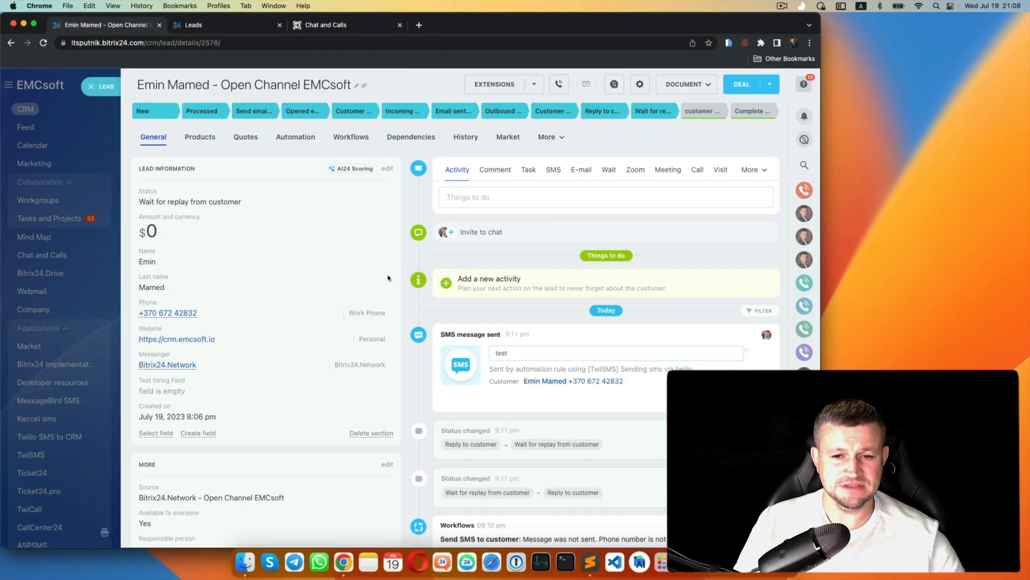
scroll(429, 242, up, 3)
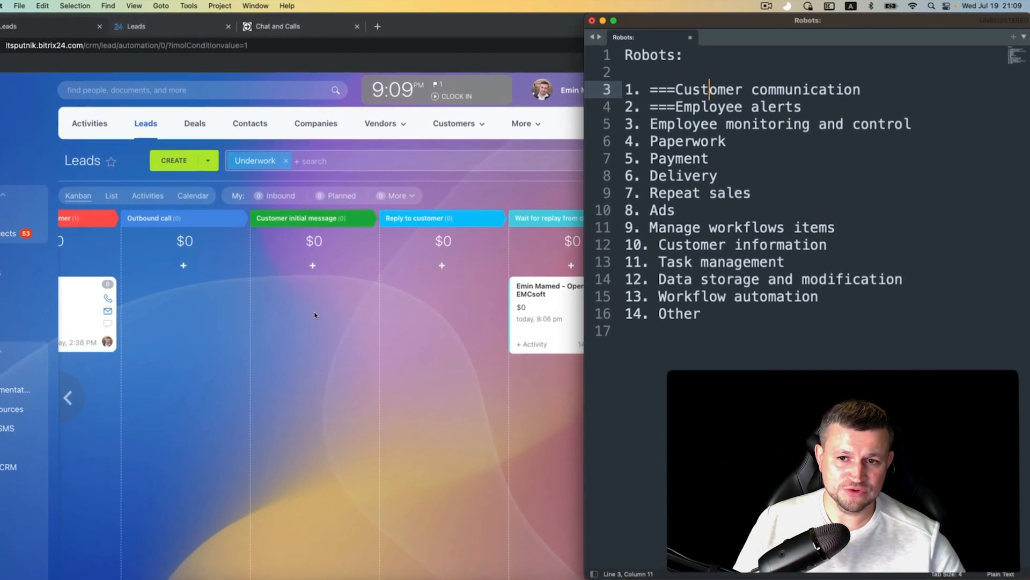
- Select Robots list lines 5 to 16, from Employee monitoring and control through Other
click(650, 124)
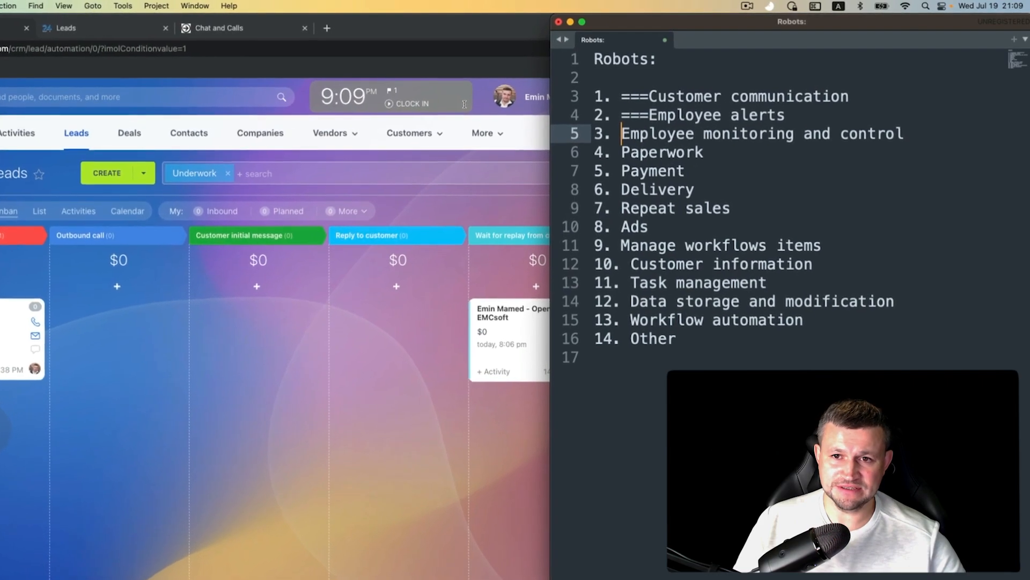
drag(622, 133, 676, 188)
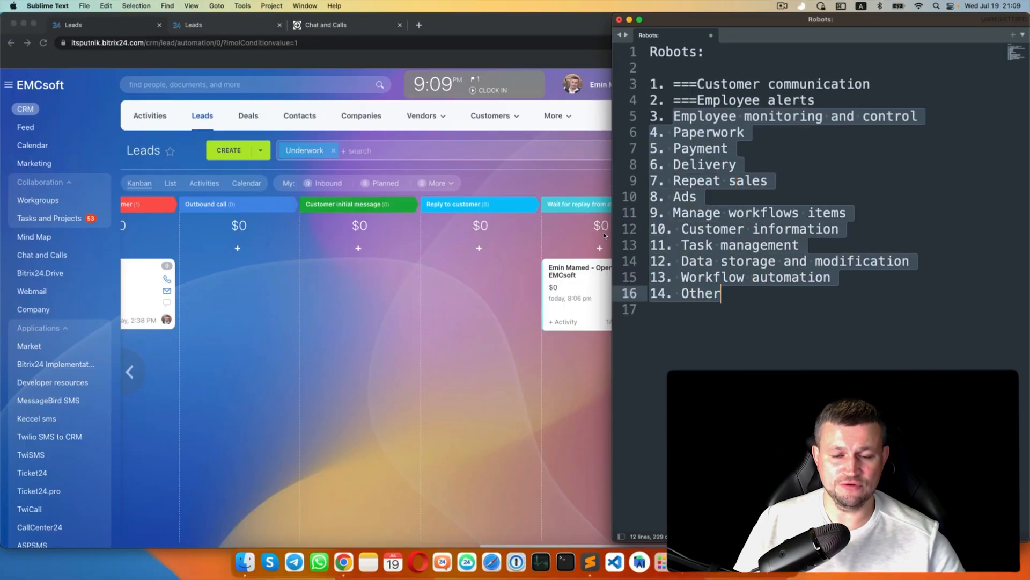